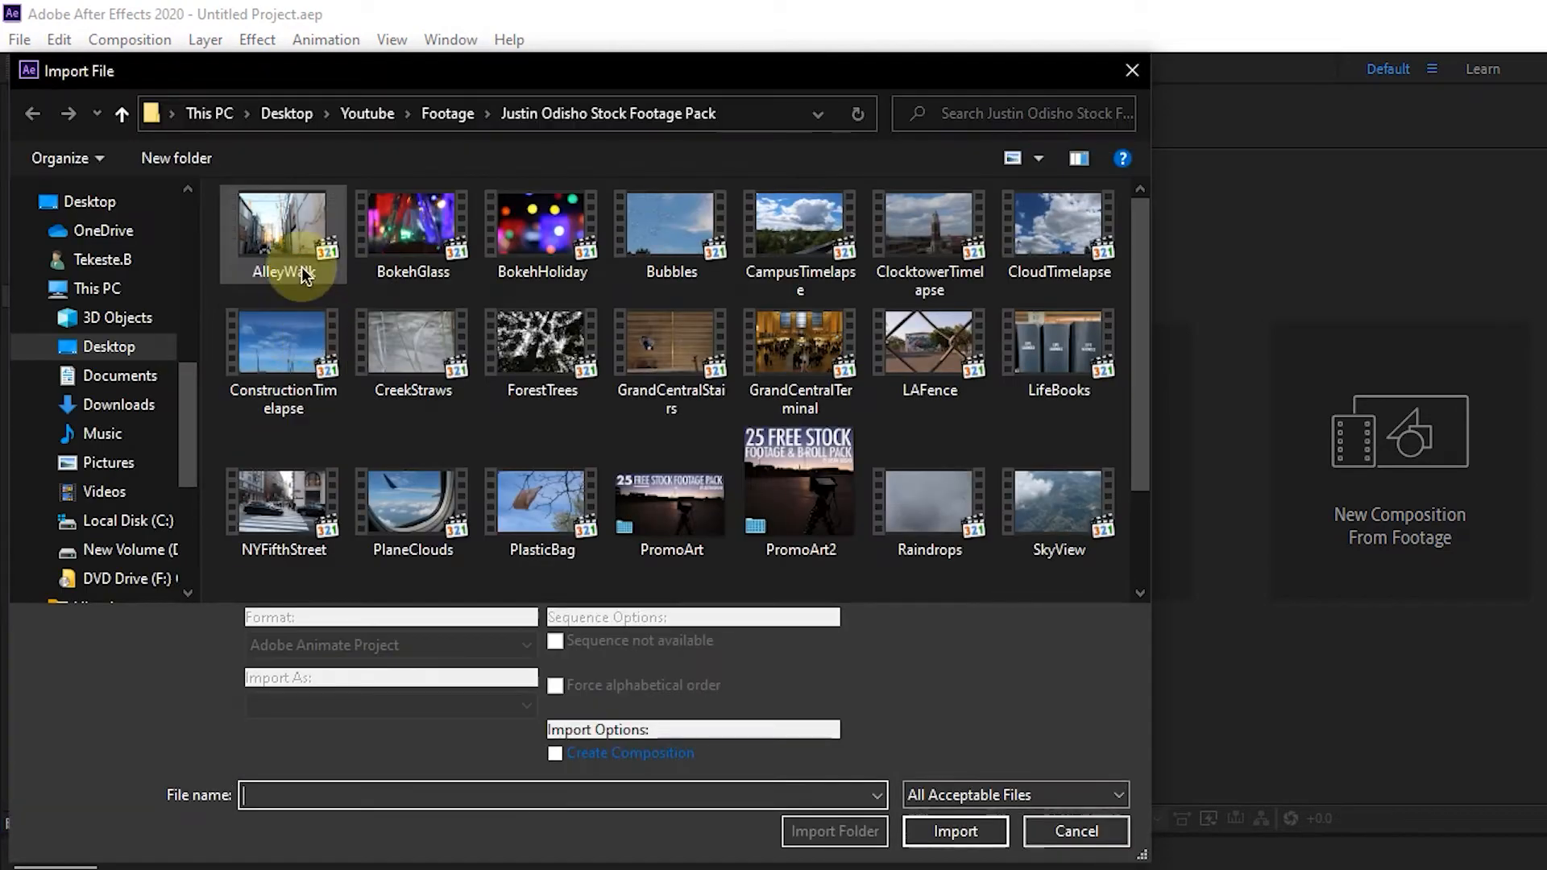
- Import the AlleyWalk clip as footage and create a new composition from it
click(305, 274)
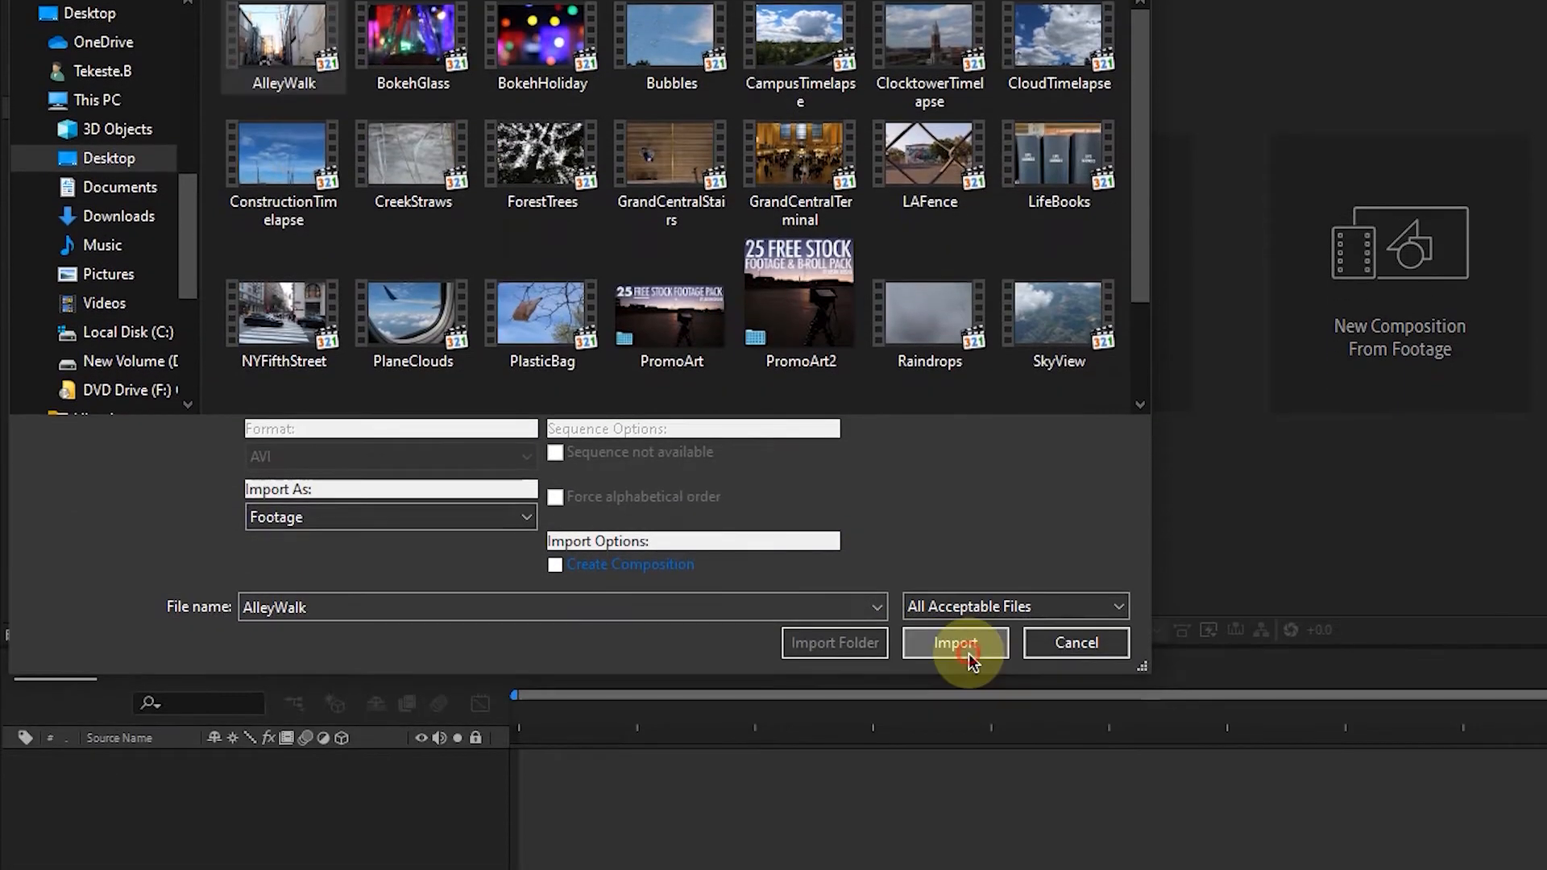
click(959, 831)
drag(157, 213, 50, 542)
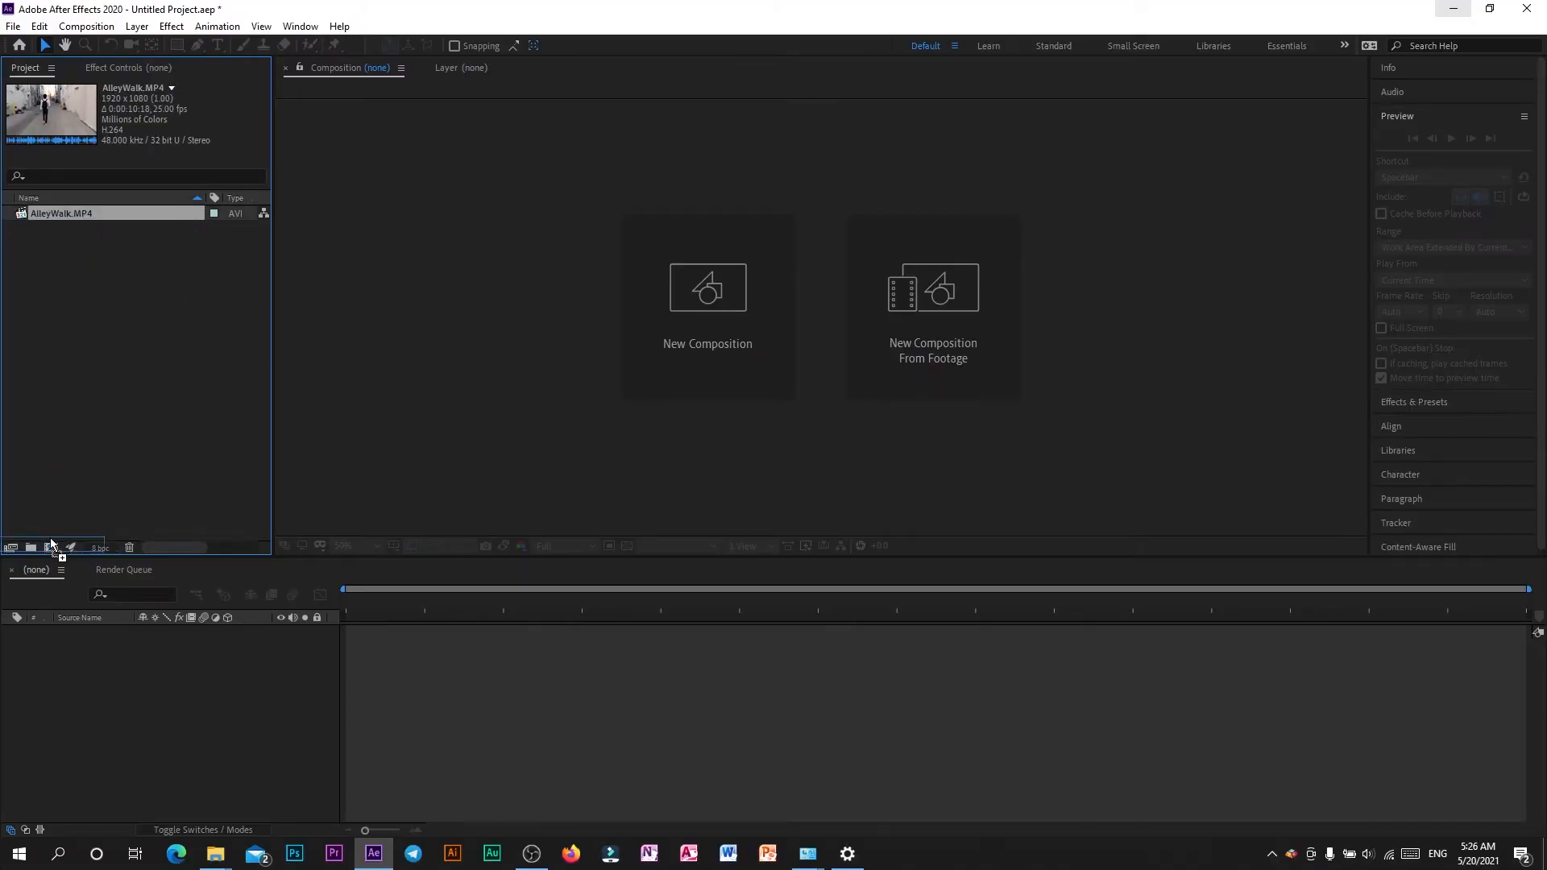
drag(50, 545, 50, 545)
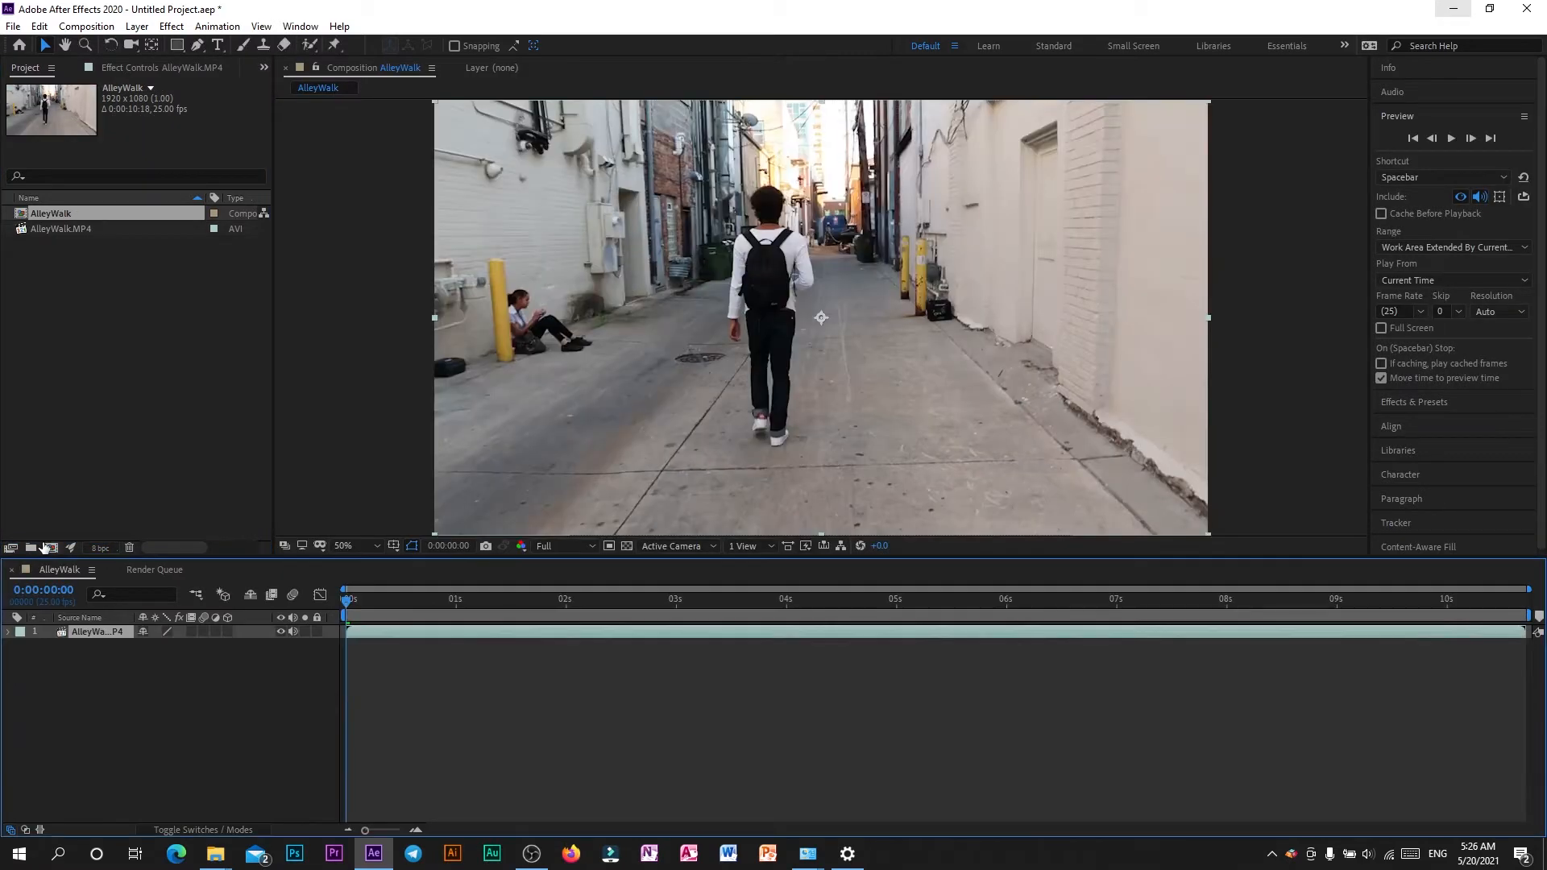
- Find the 3D Camera Tracker effect by searching for "3d cam" and apply it to the AlleyWalk.MP4 layer
drag(347, 603, 676, 685)
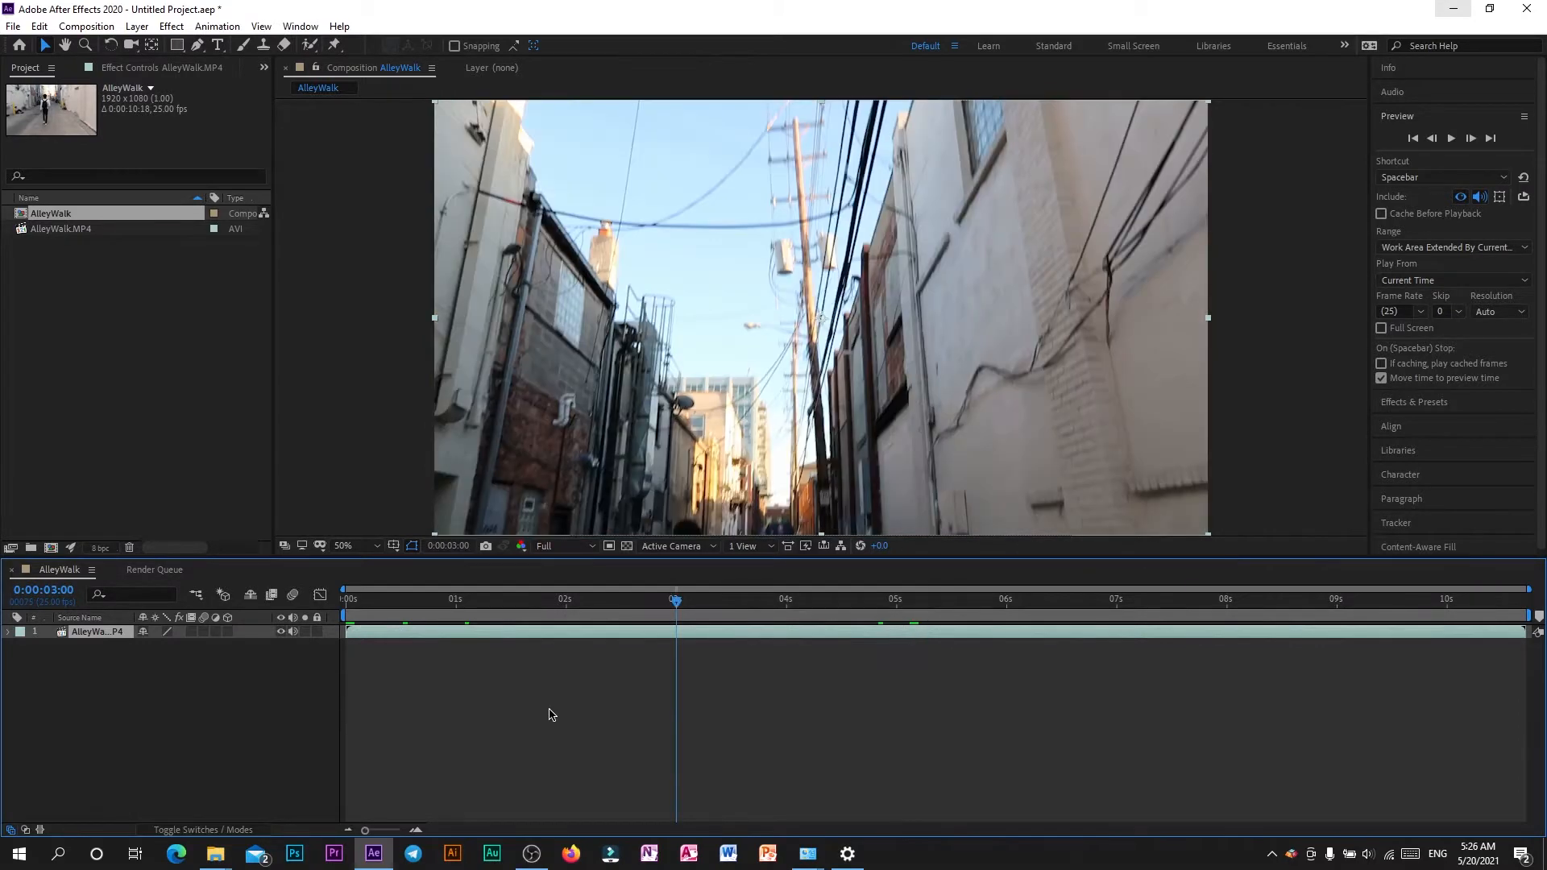
key(Home)
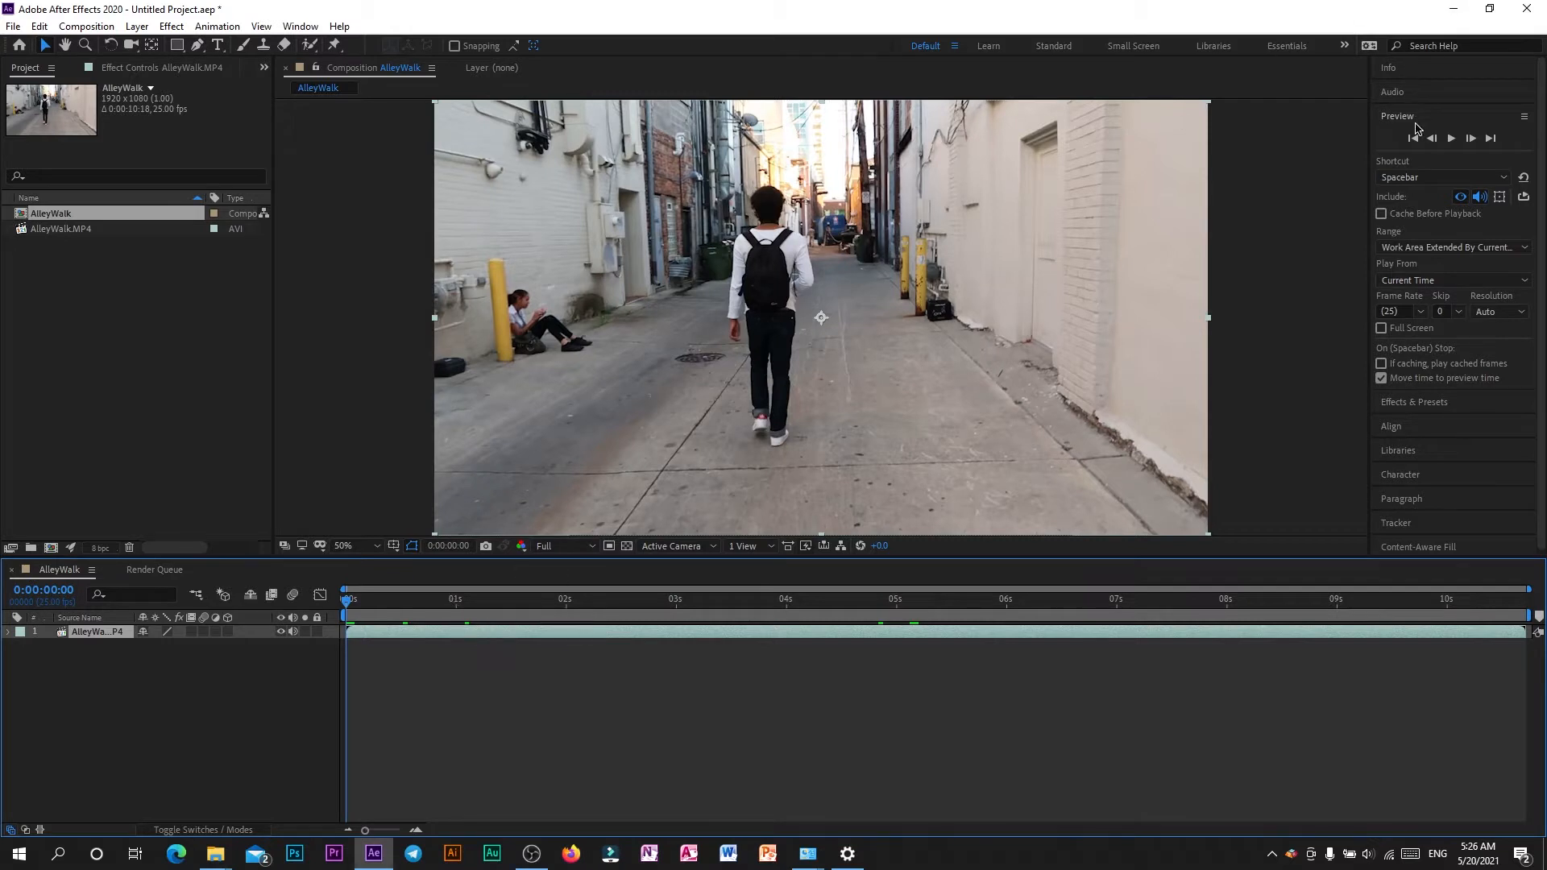
click(1411, 403)
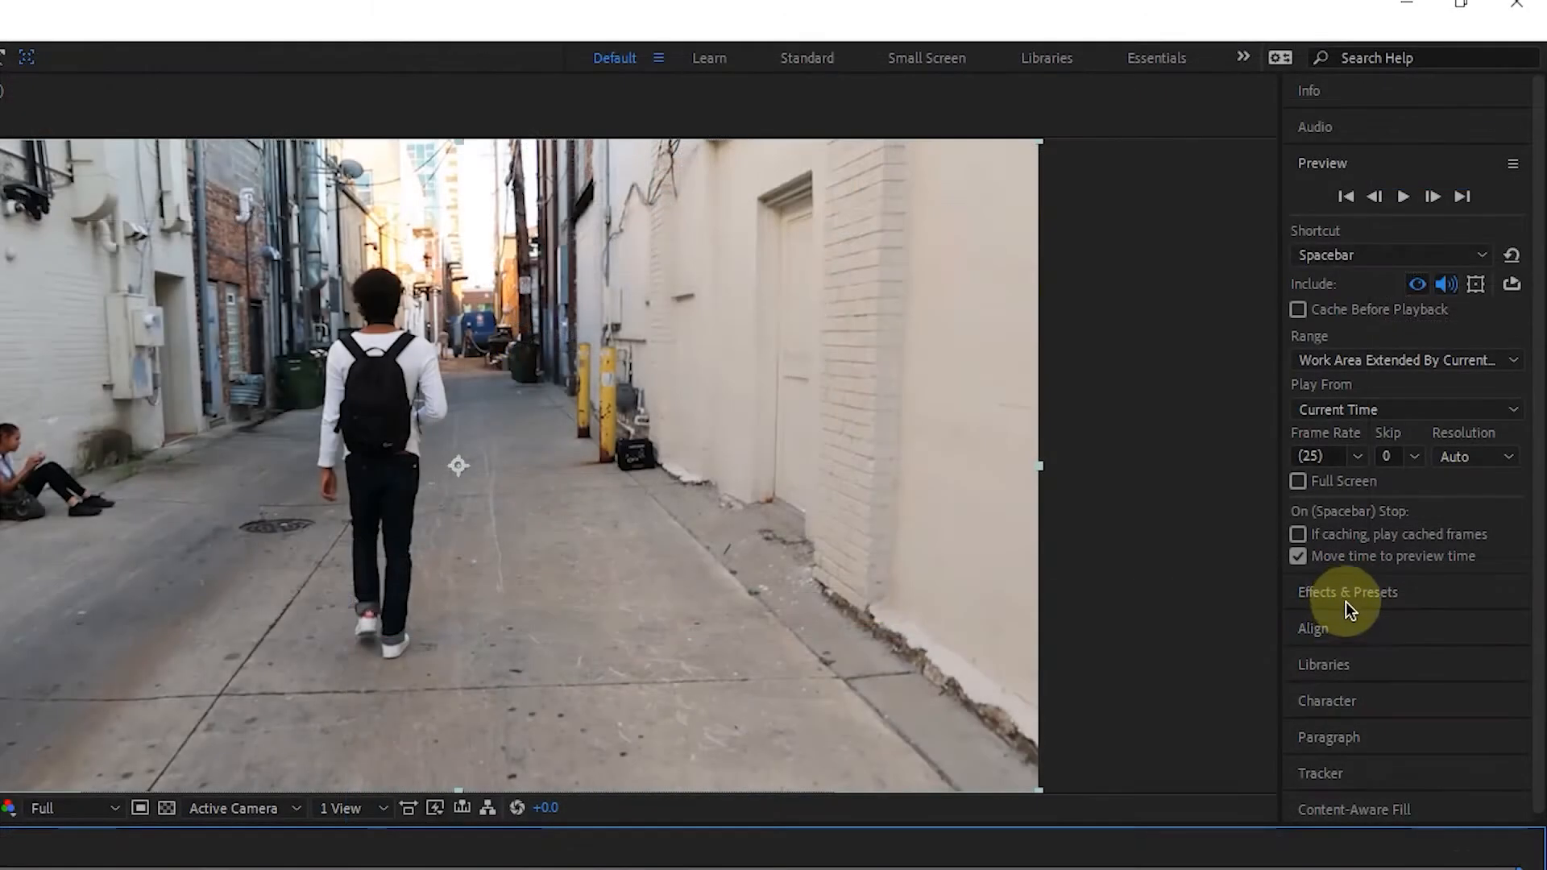
click(1413, 405)
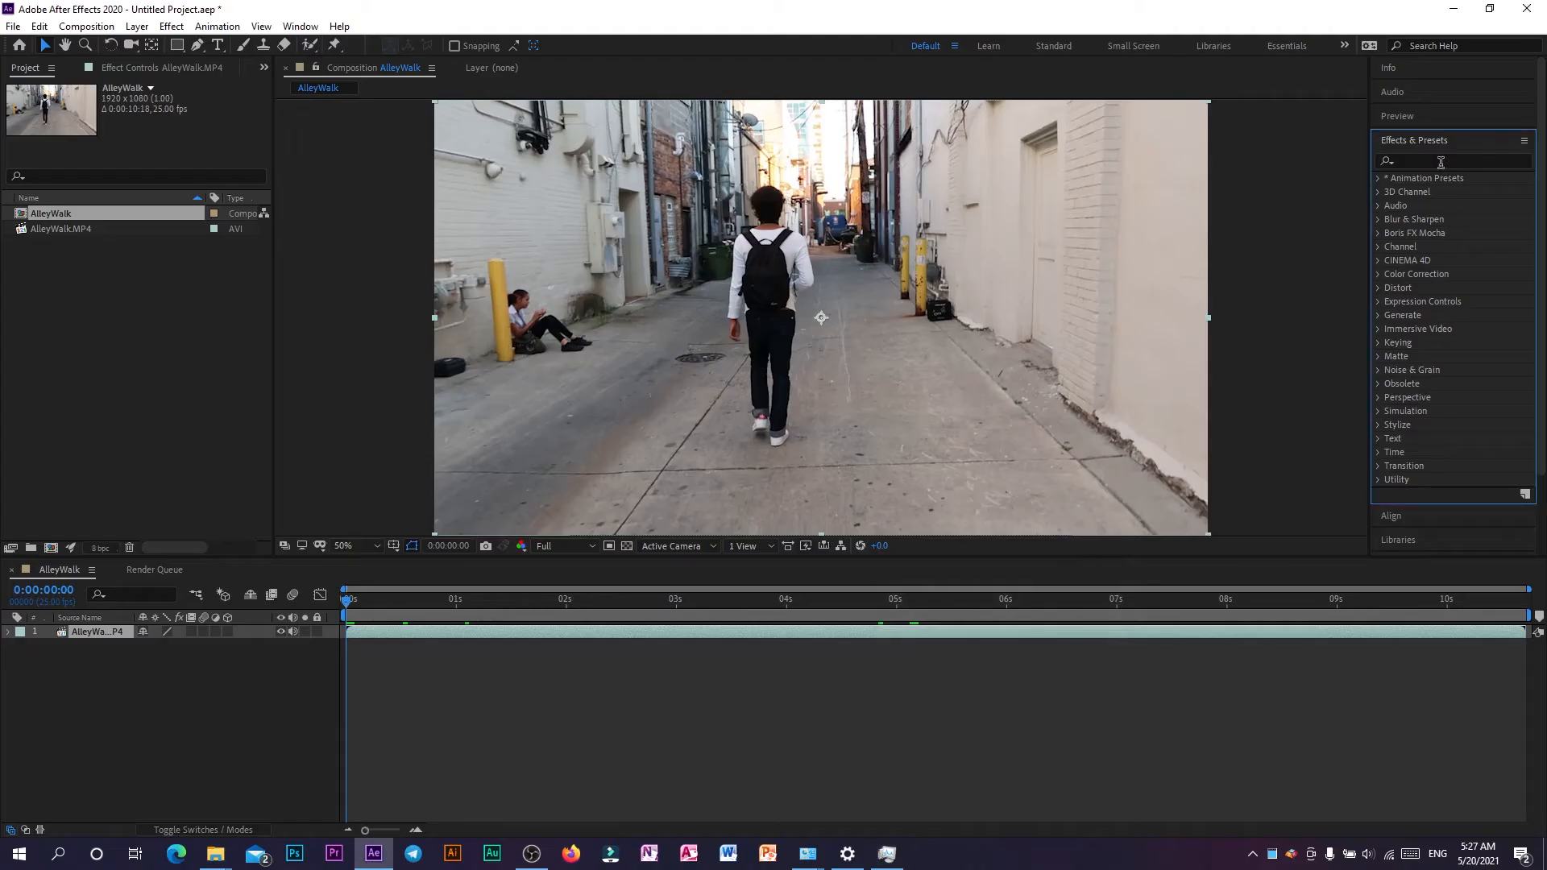
click(1389, 228)
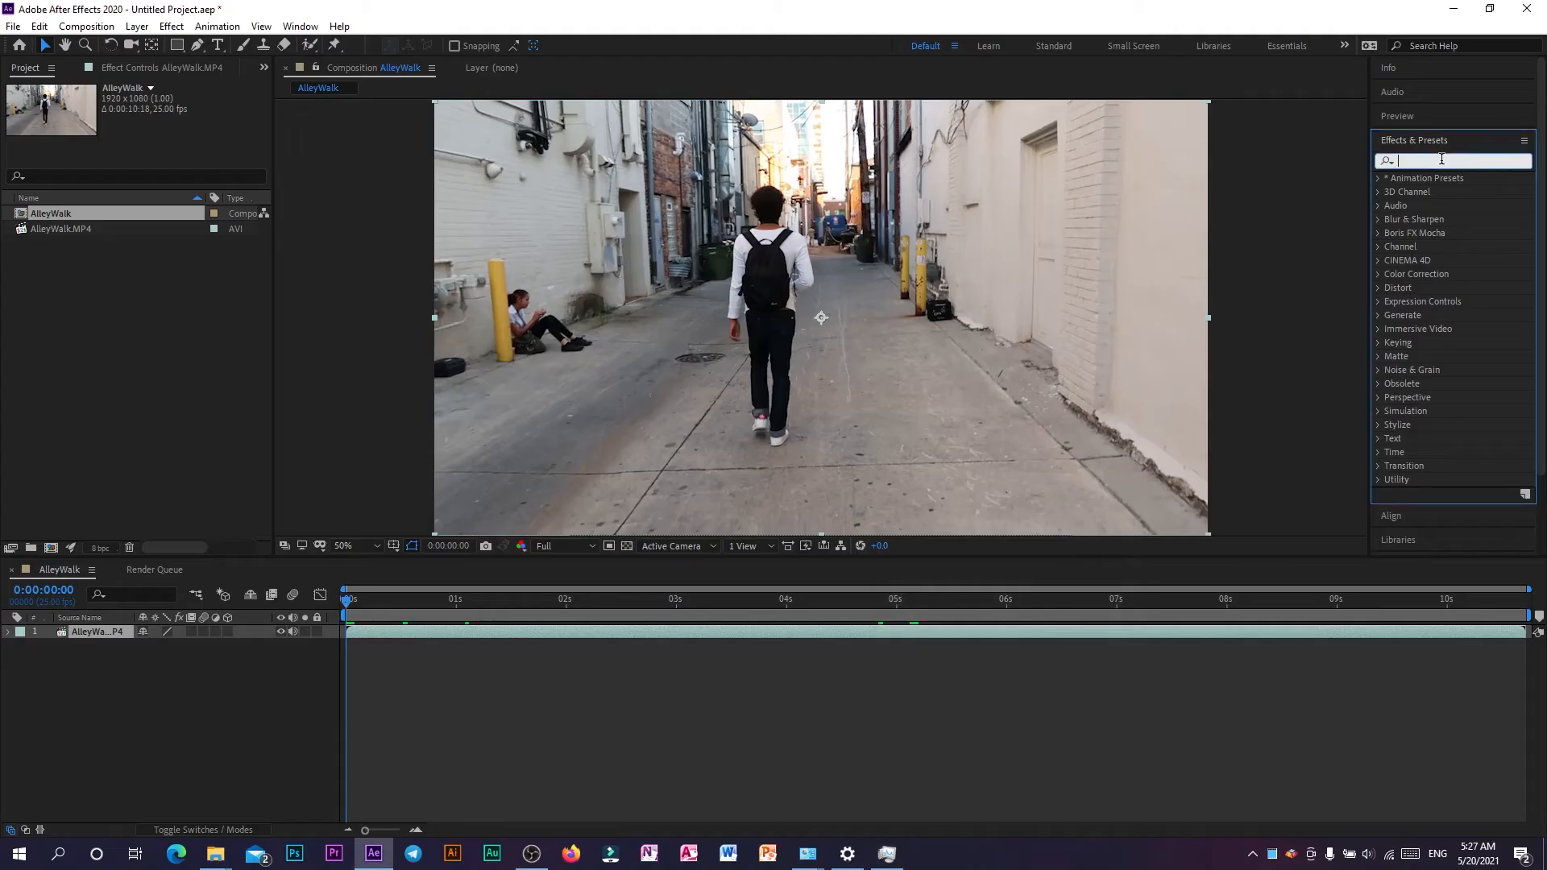
text(3d)
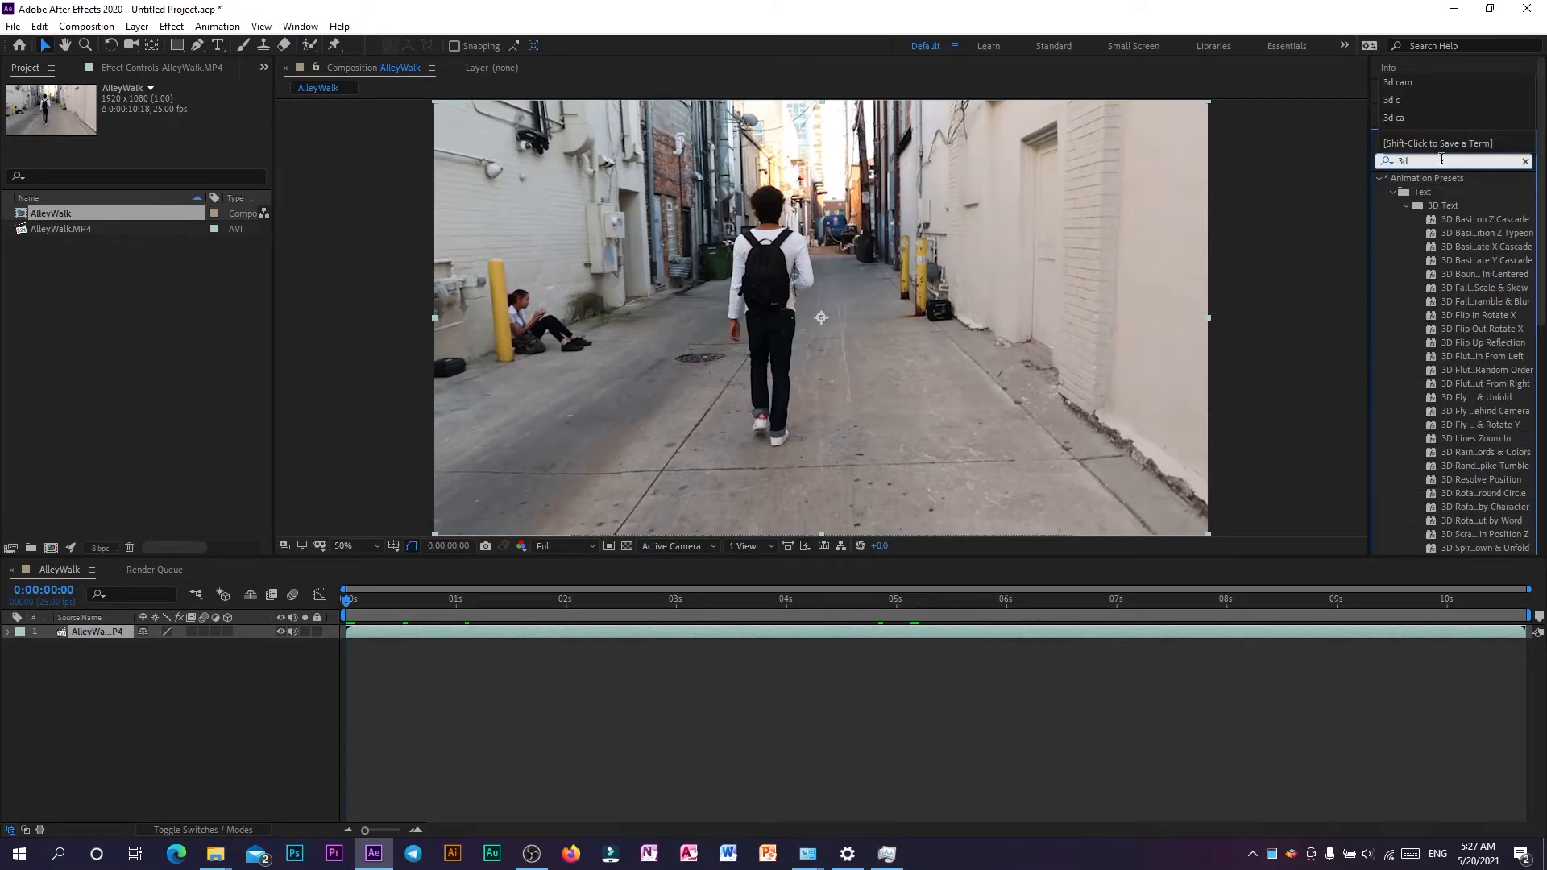
text( cam)
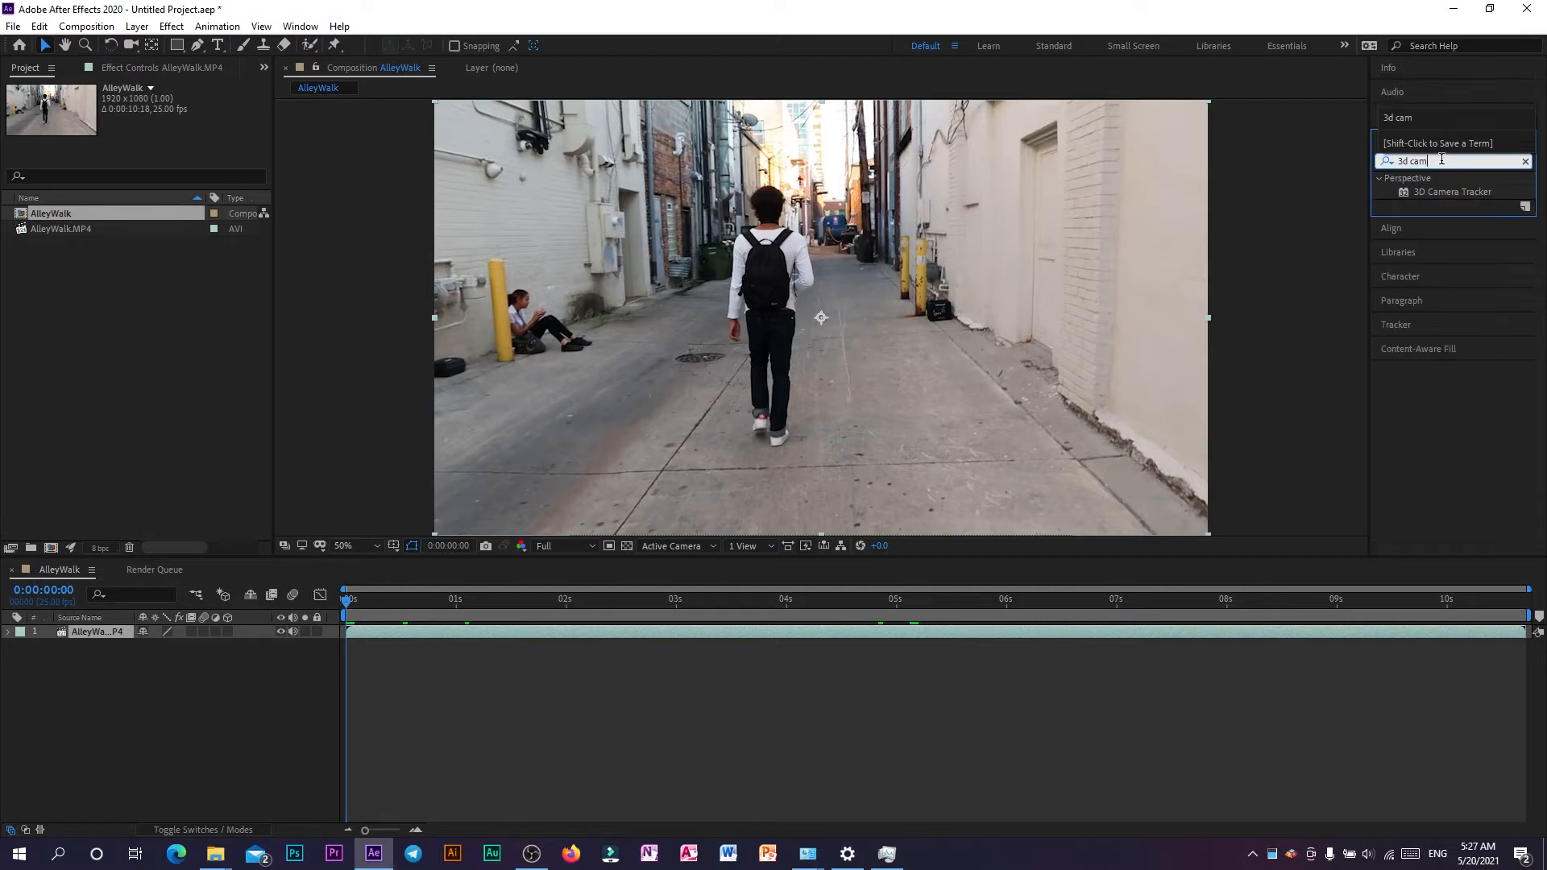
drag(1487, 195, 123, 637)
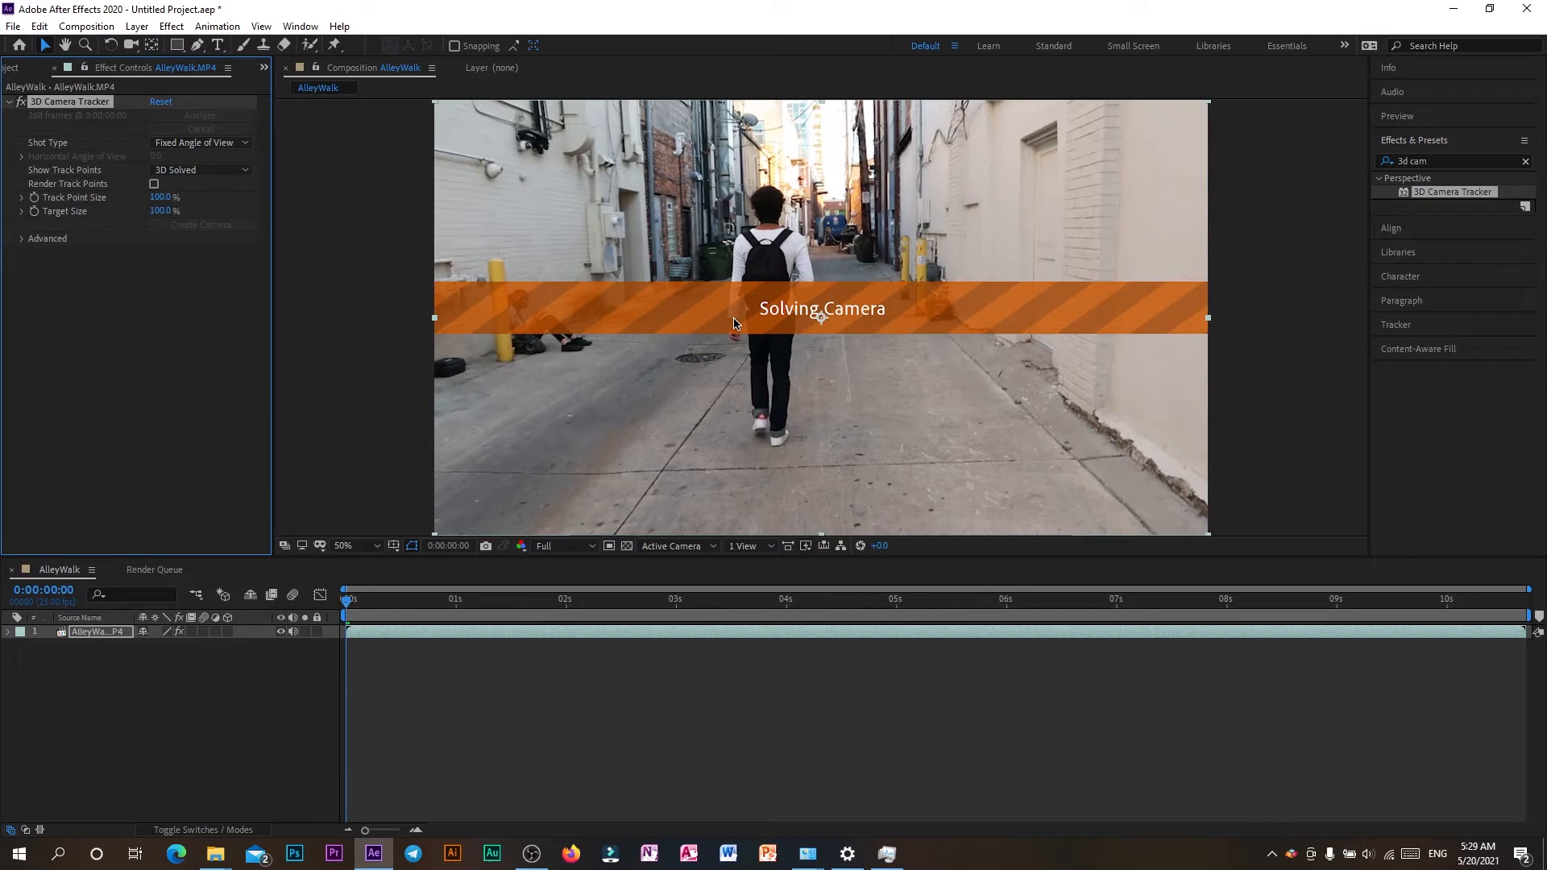
click(112, 427)
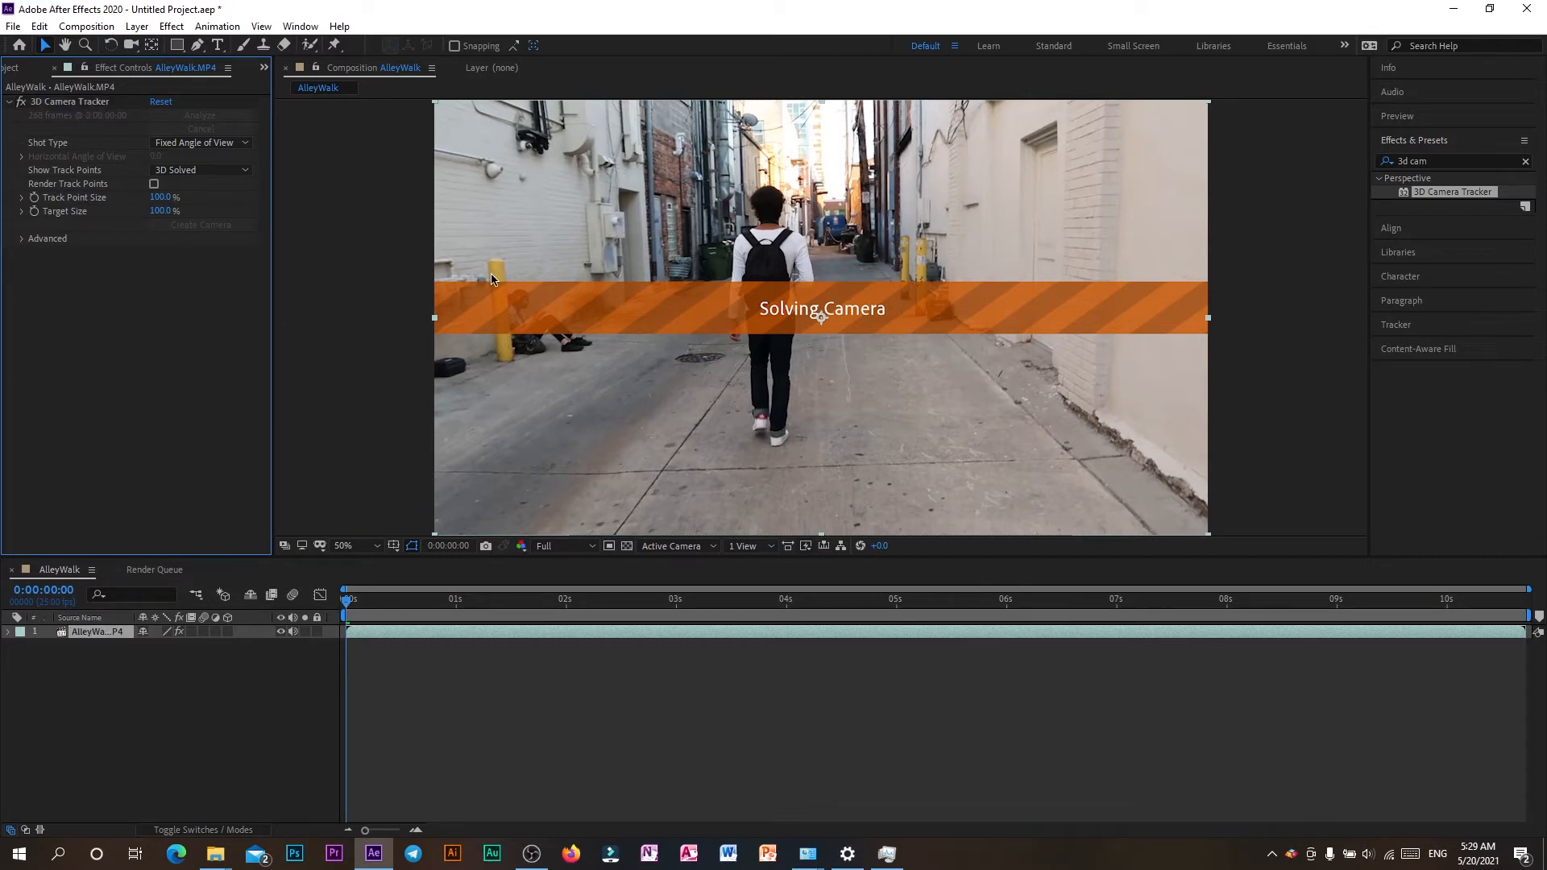
click(80, 102)
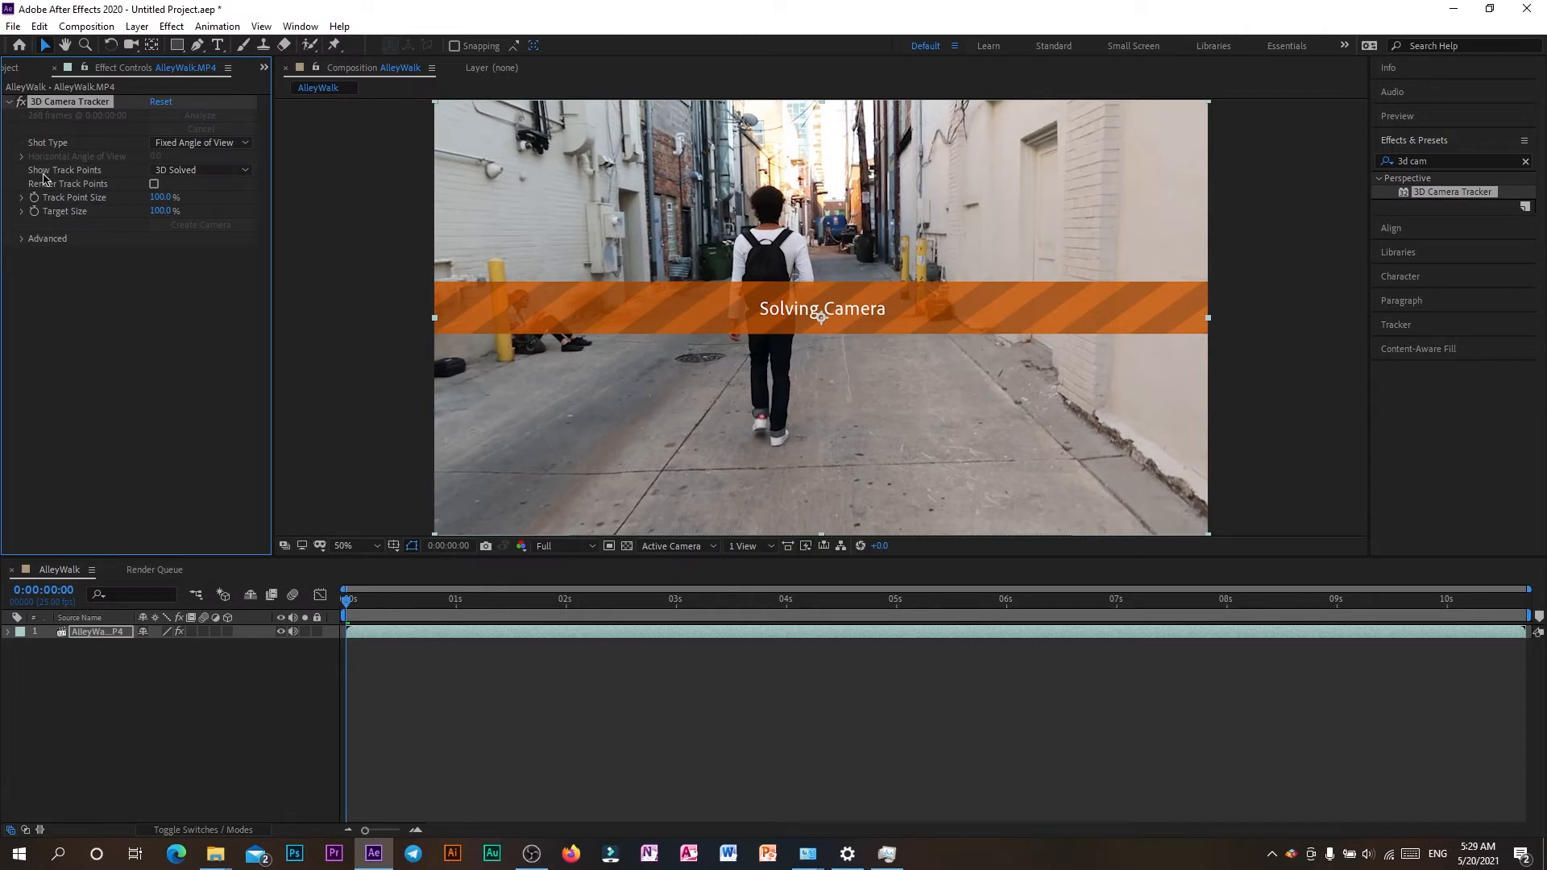
click(194, 172)
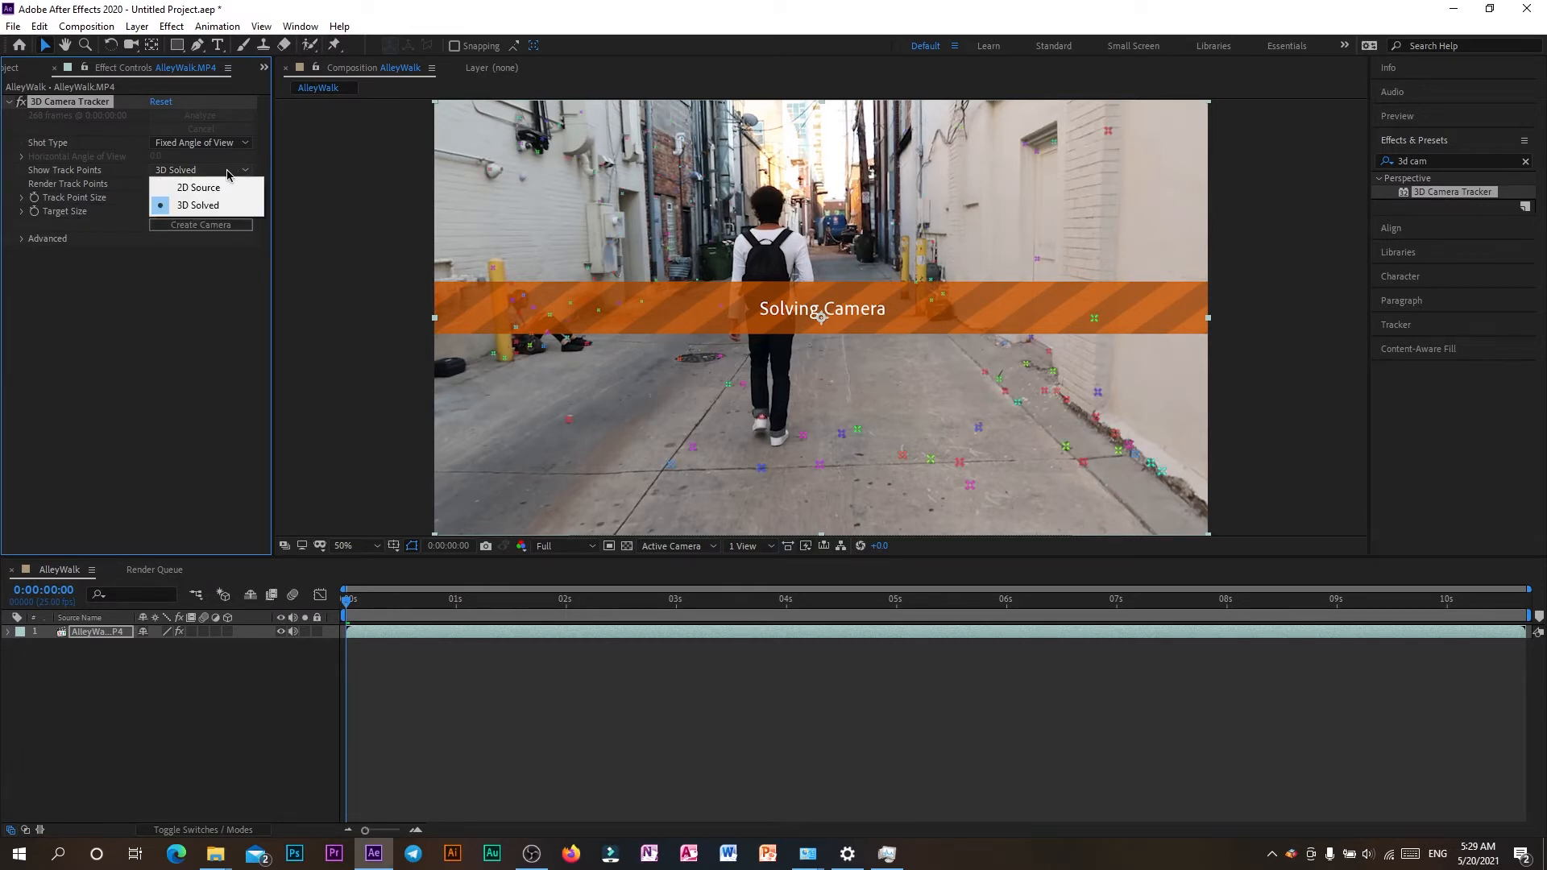
click(171, 316)
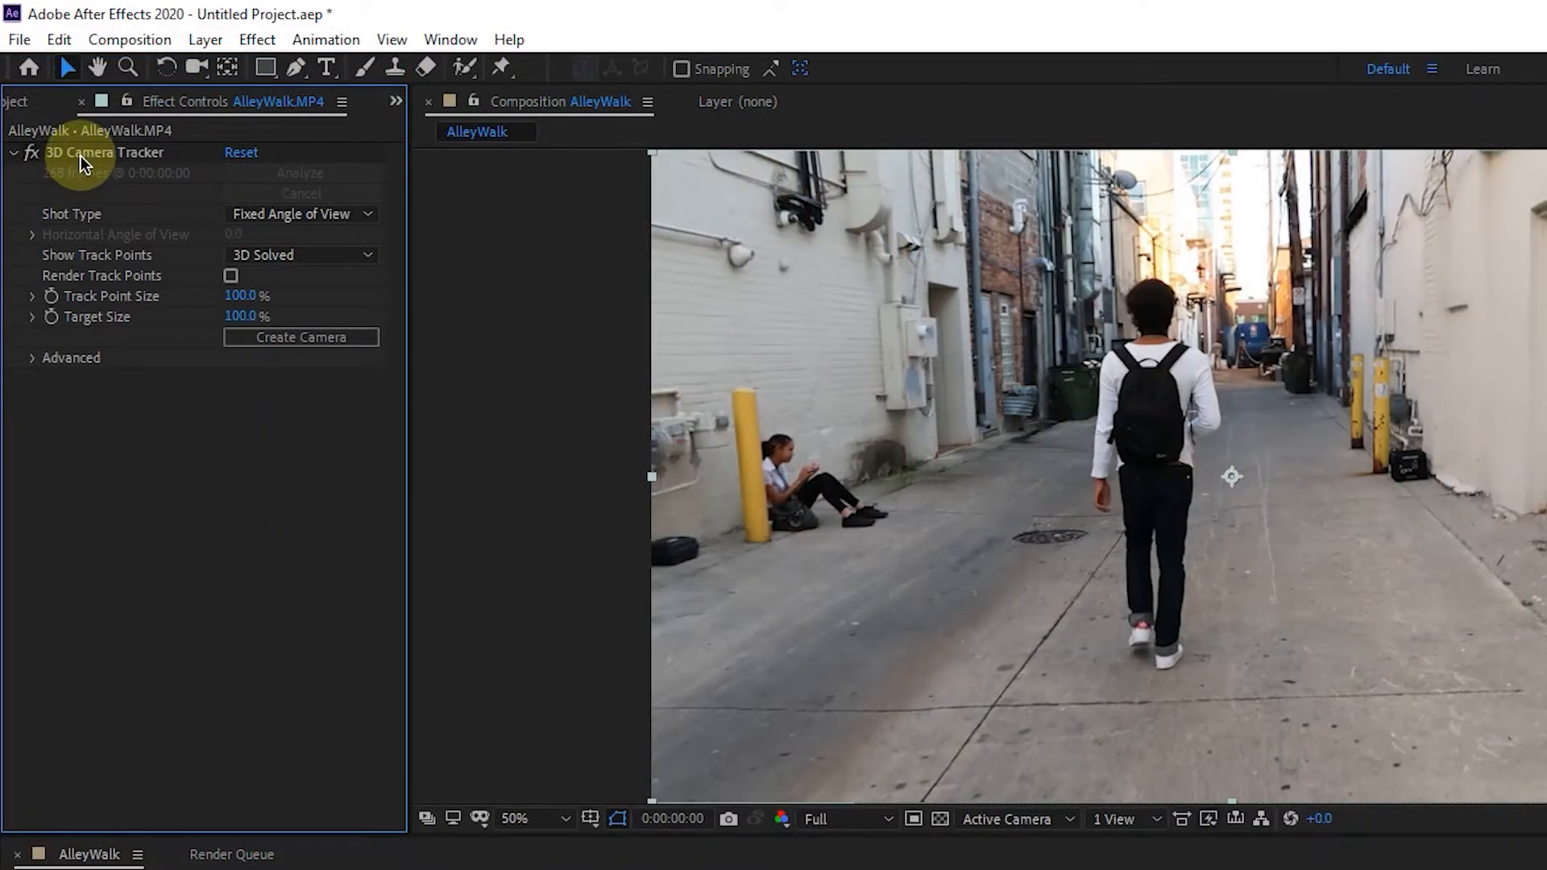
- Create a solid and camera from the three track points on the pavement between the seated person and the manhole cover
click(81, 156)
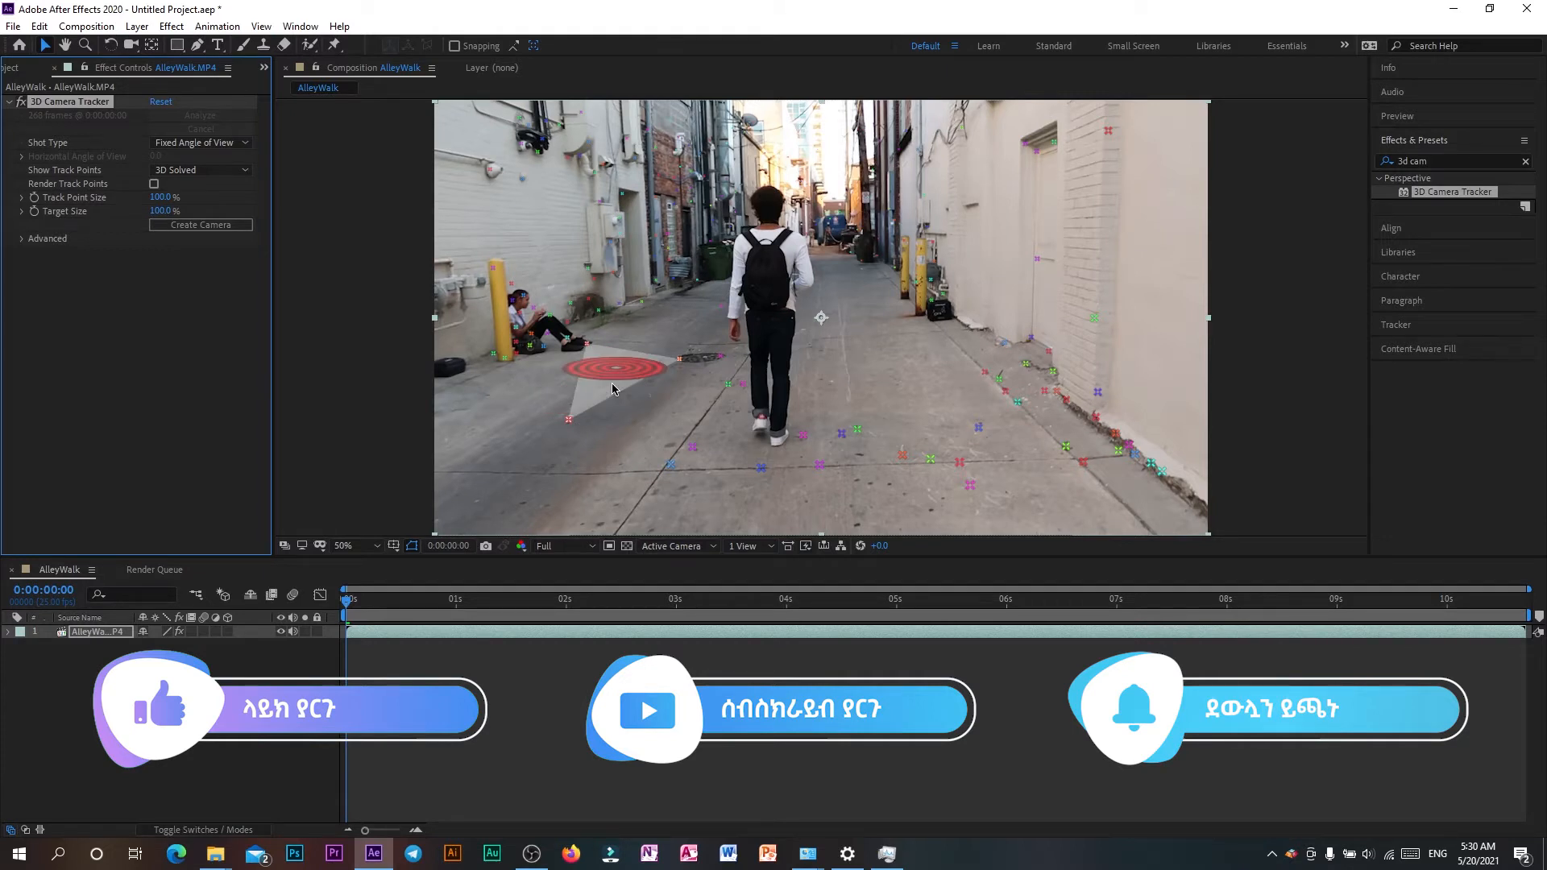
click(612, 389)
right_click(613, 385)
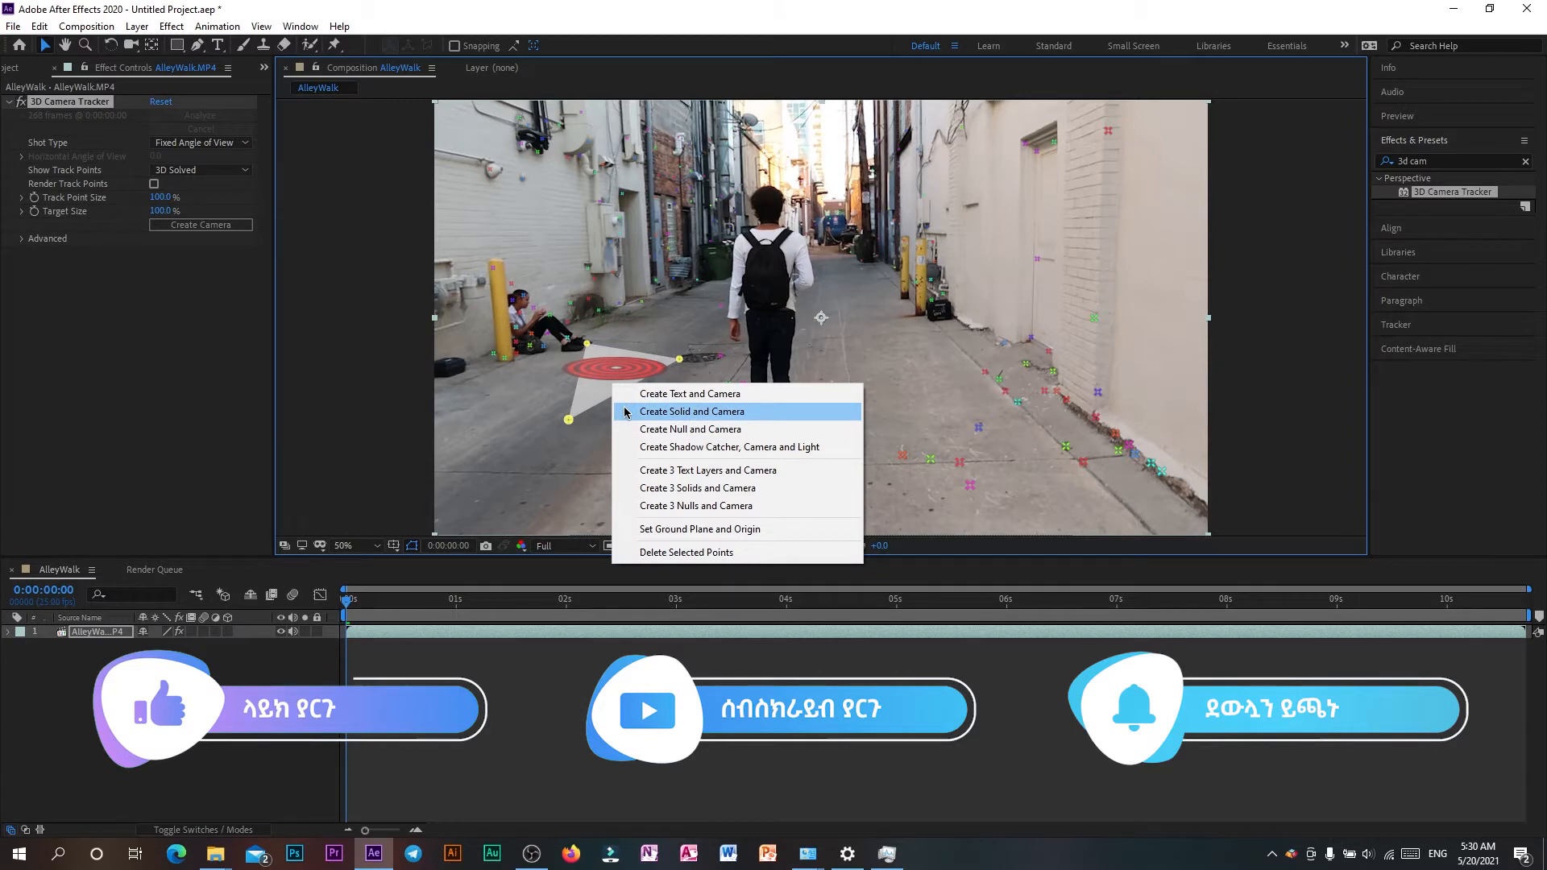
click(625, 411)
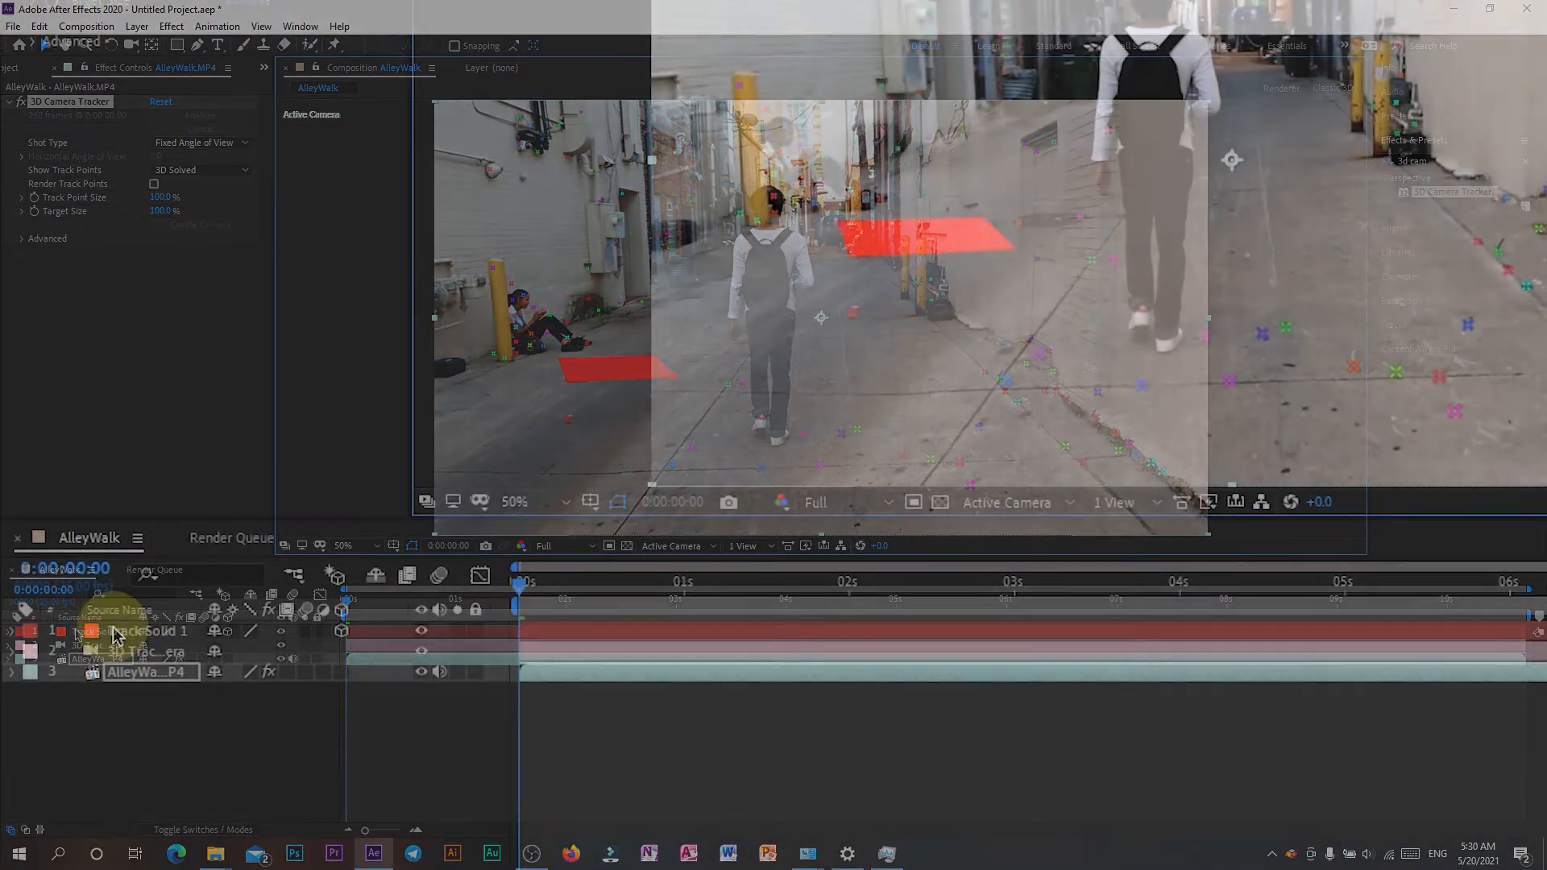
- Pre-compose the Track Solid 1 layer
click(117, 631)
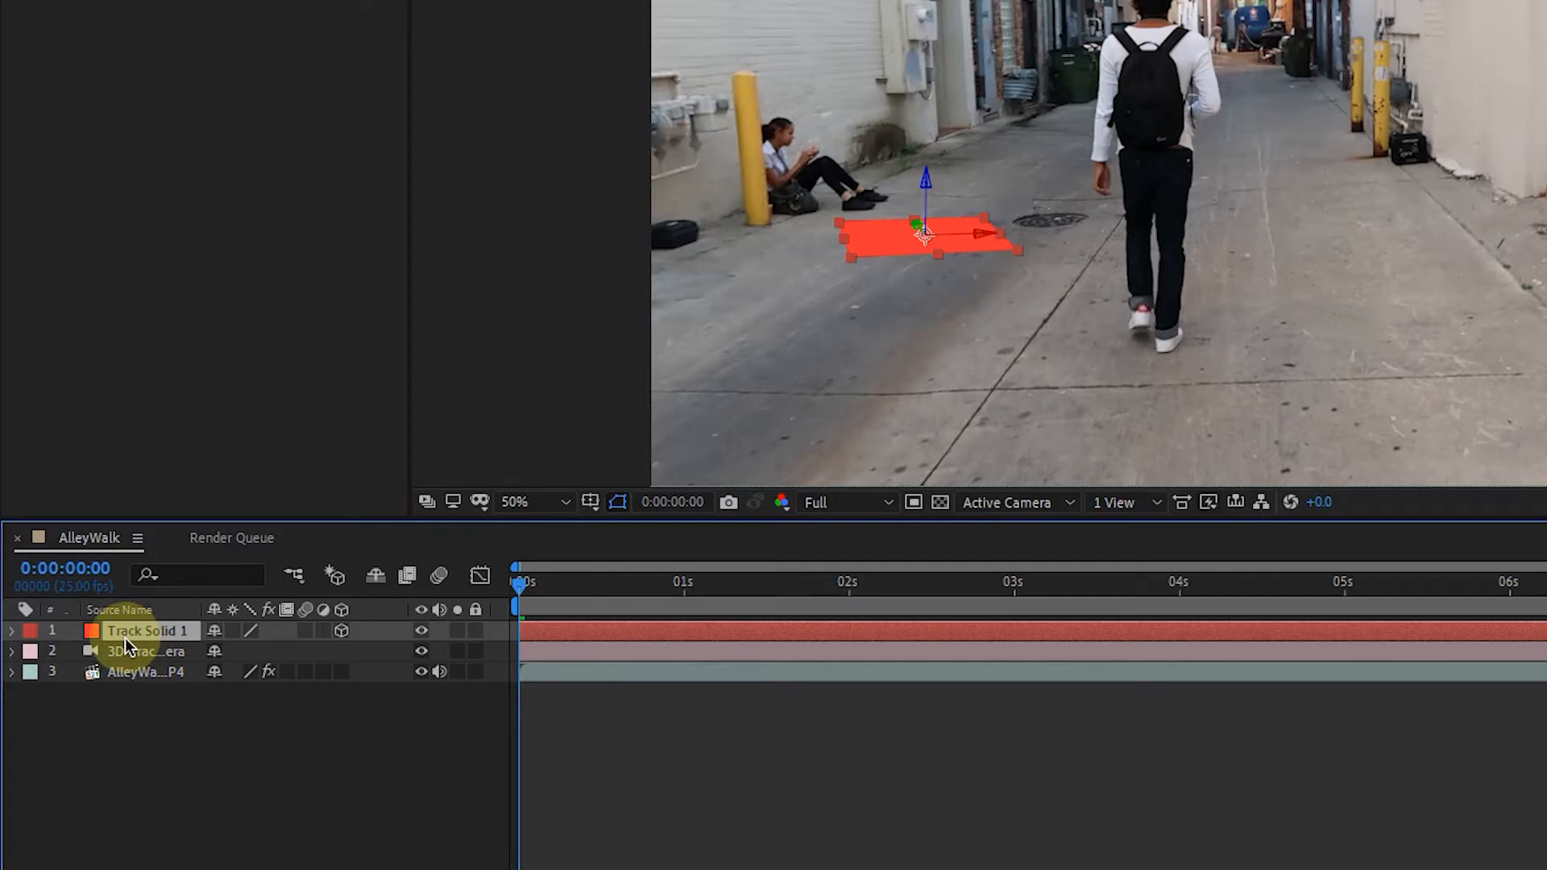
right_click(124, 637)
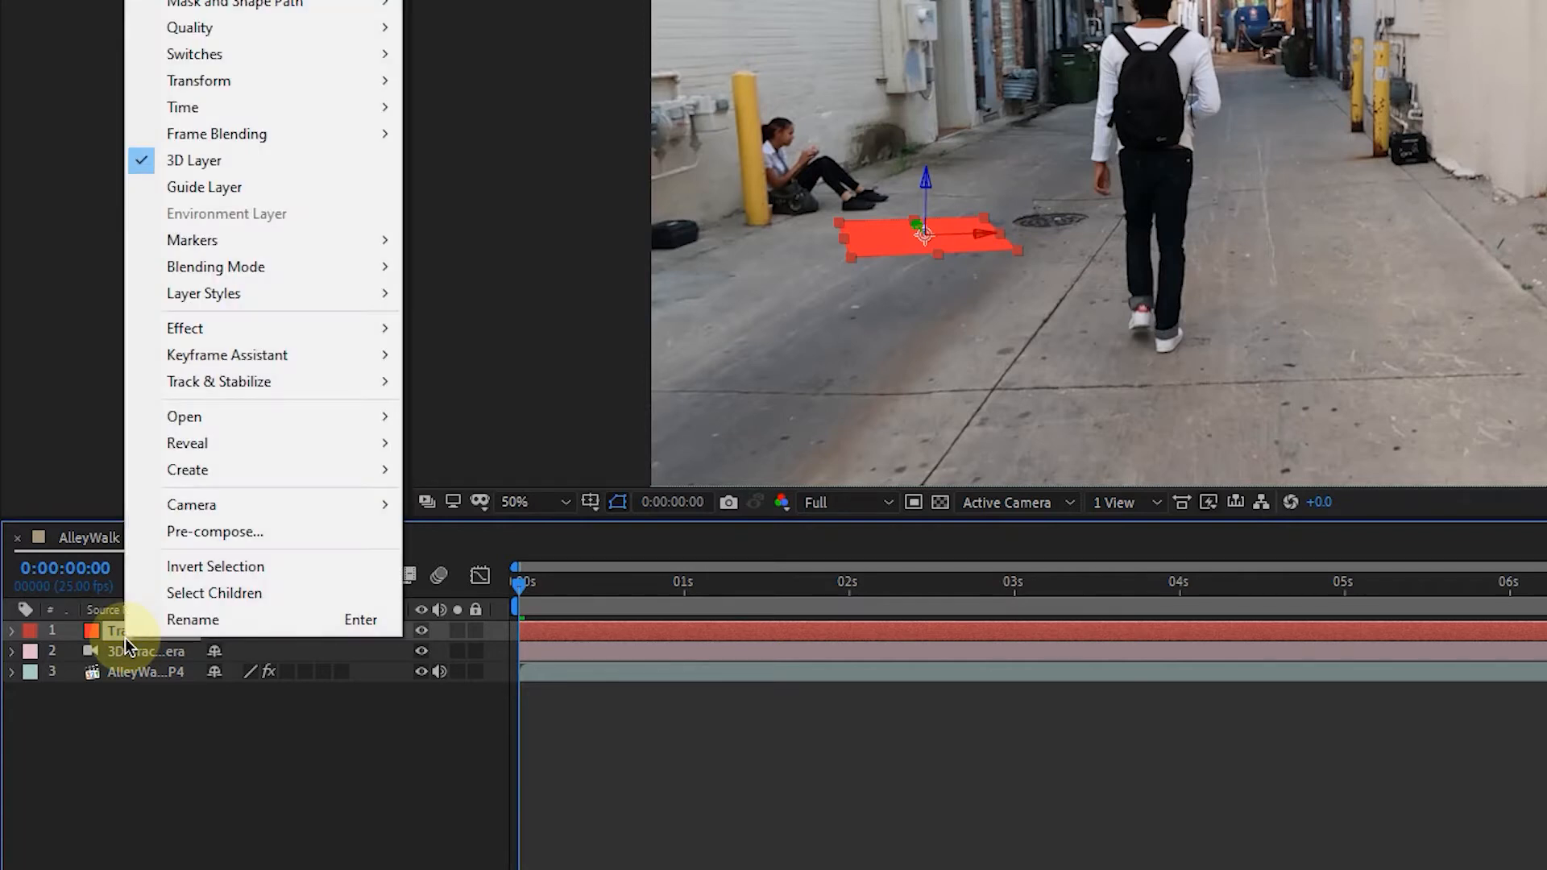
click(211, 528)
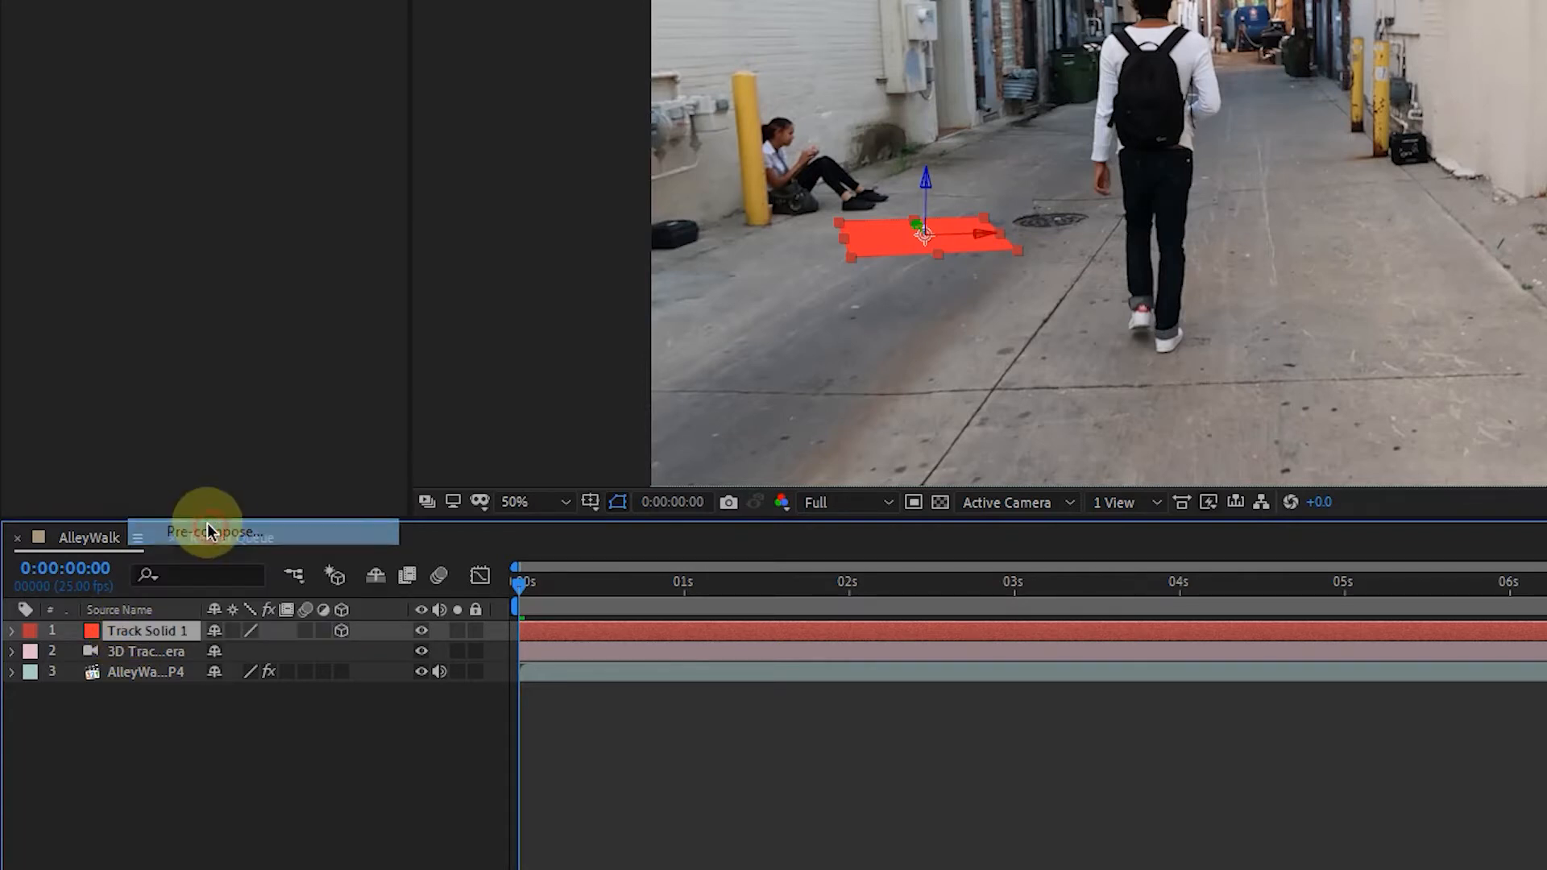
click(1220, 479)
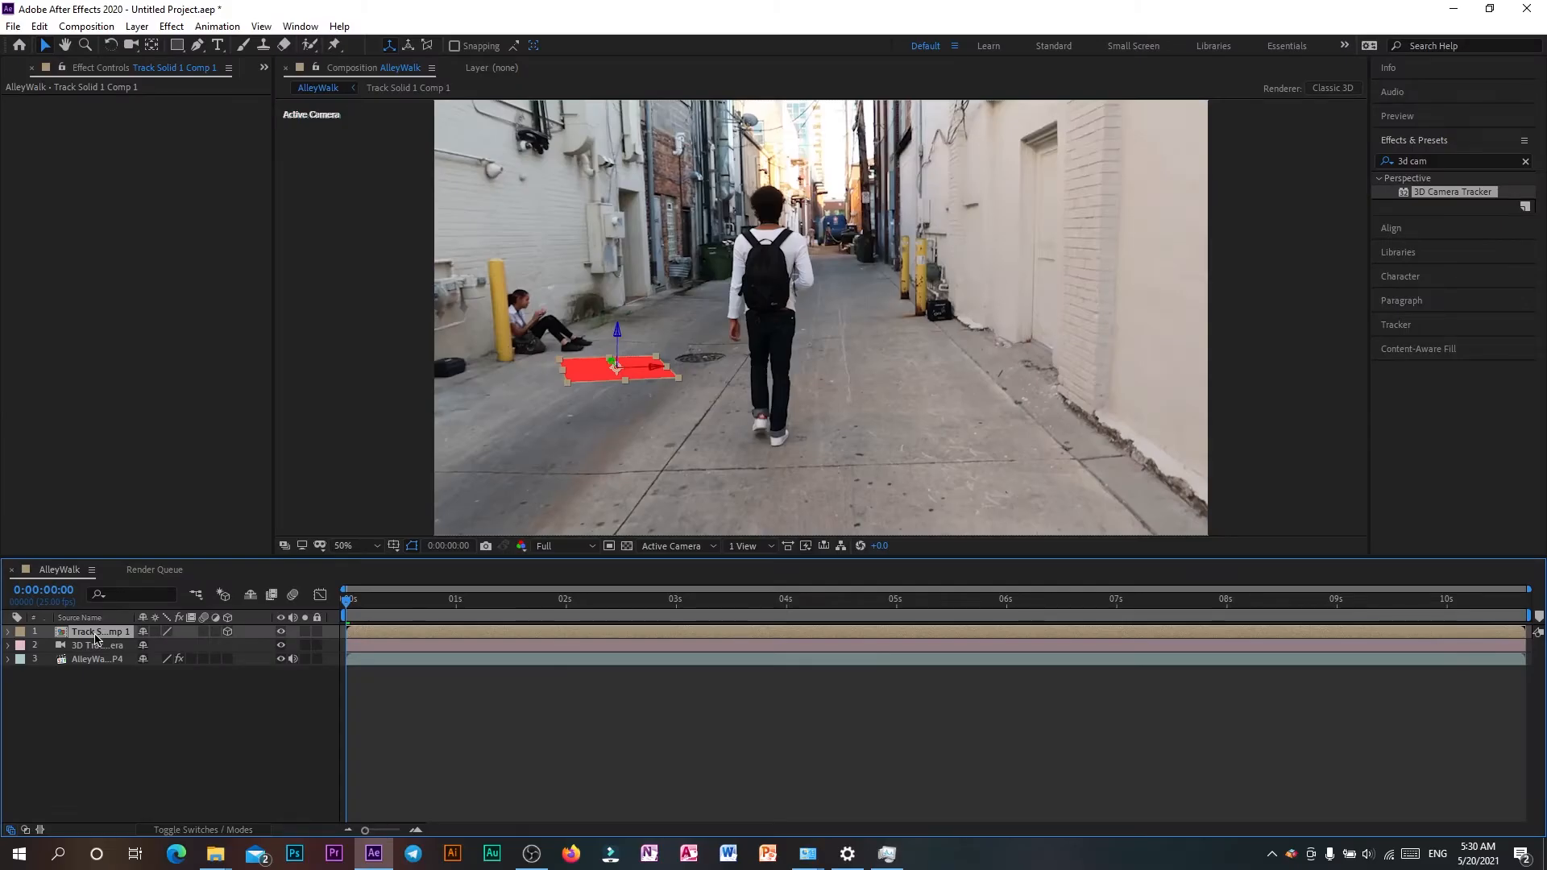
- Open the Track Solid 1 Comp 1 precomposition and delete its red solid, checking the result in the AlleyWalk composition
double_click(95, 633)
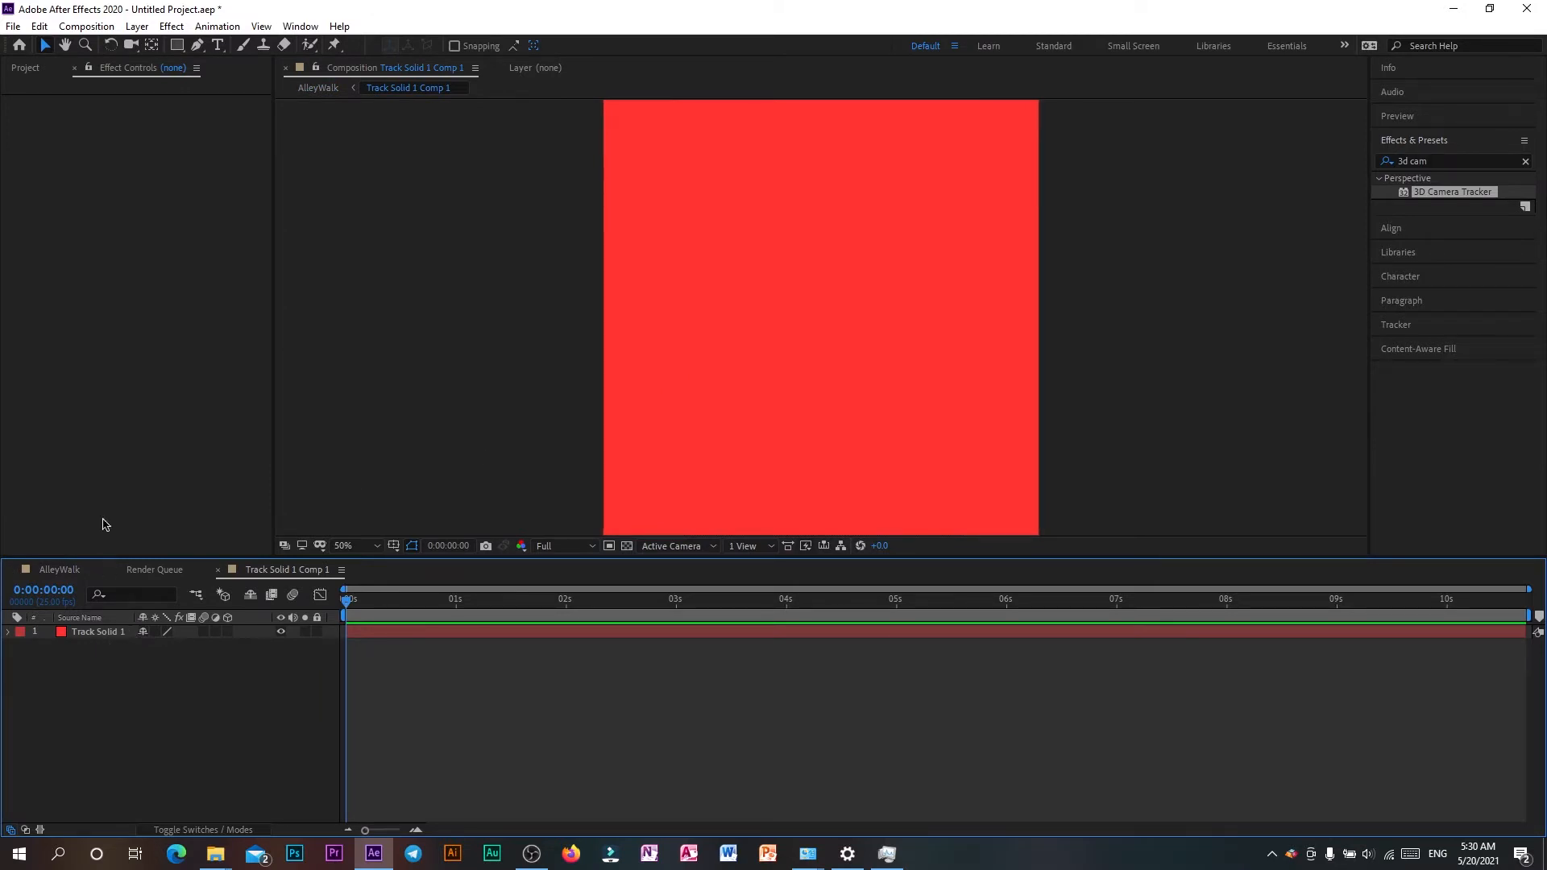
click(26, 69)
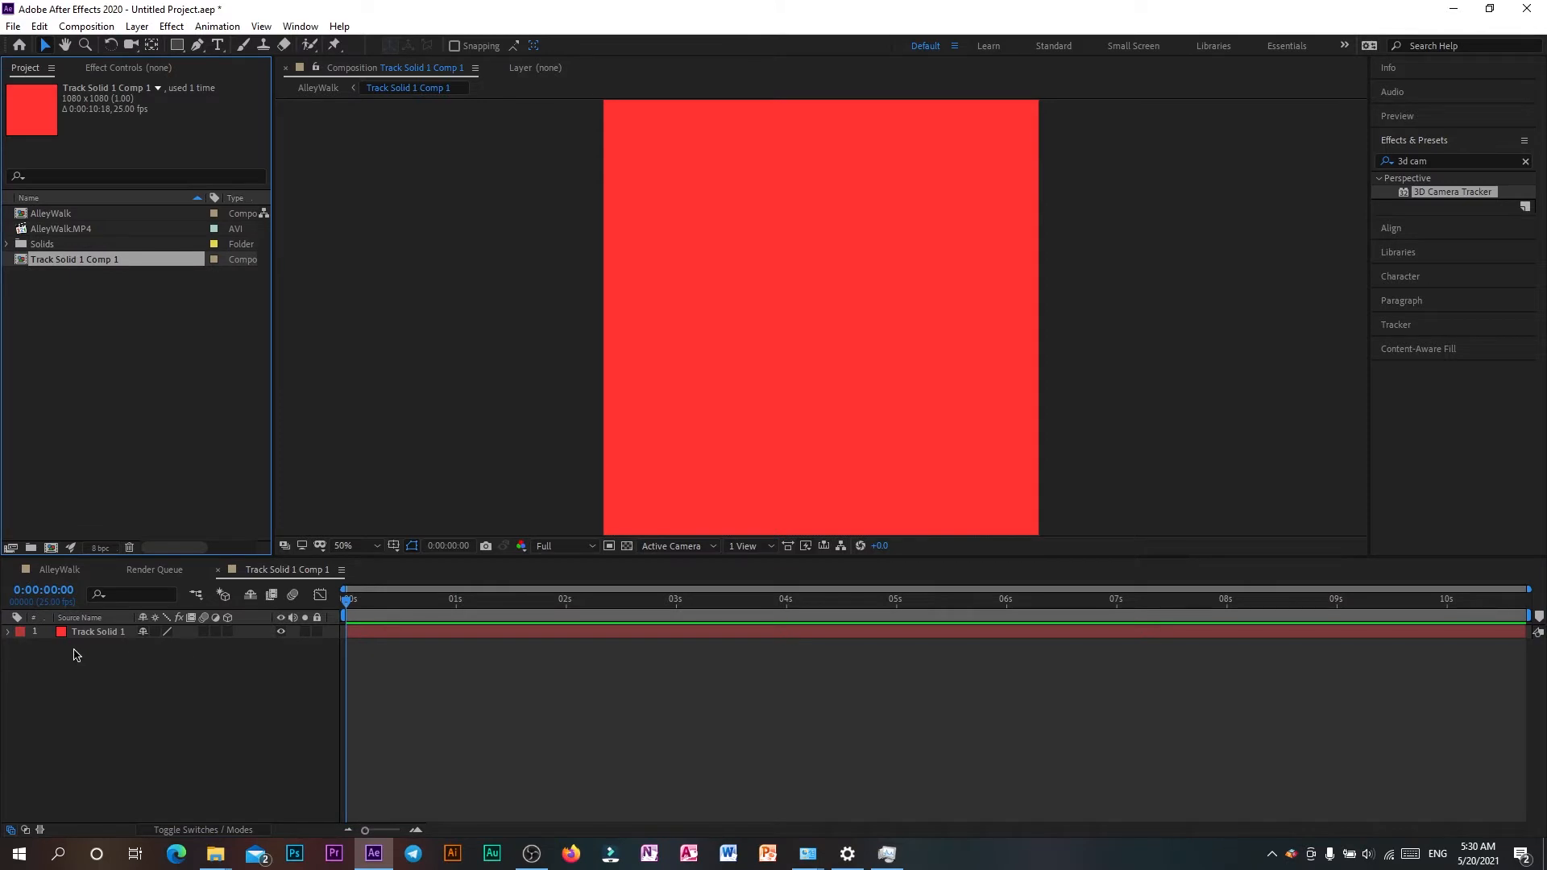
click(81, 636)
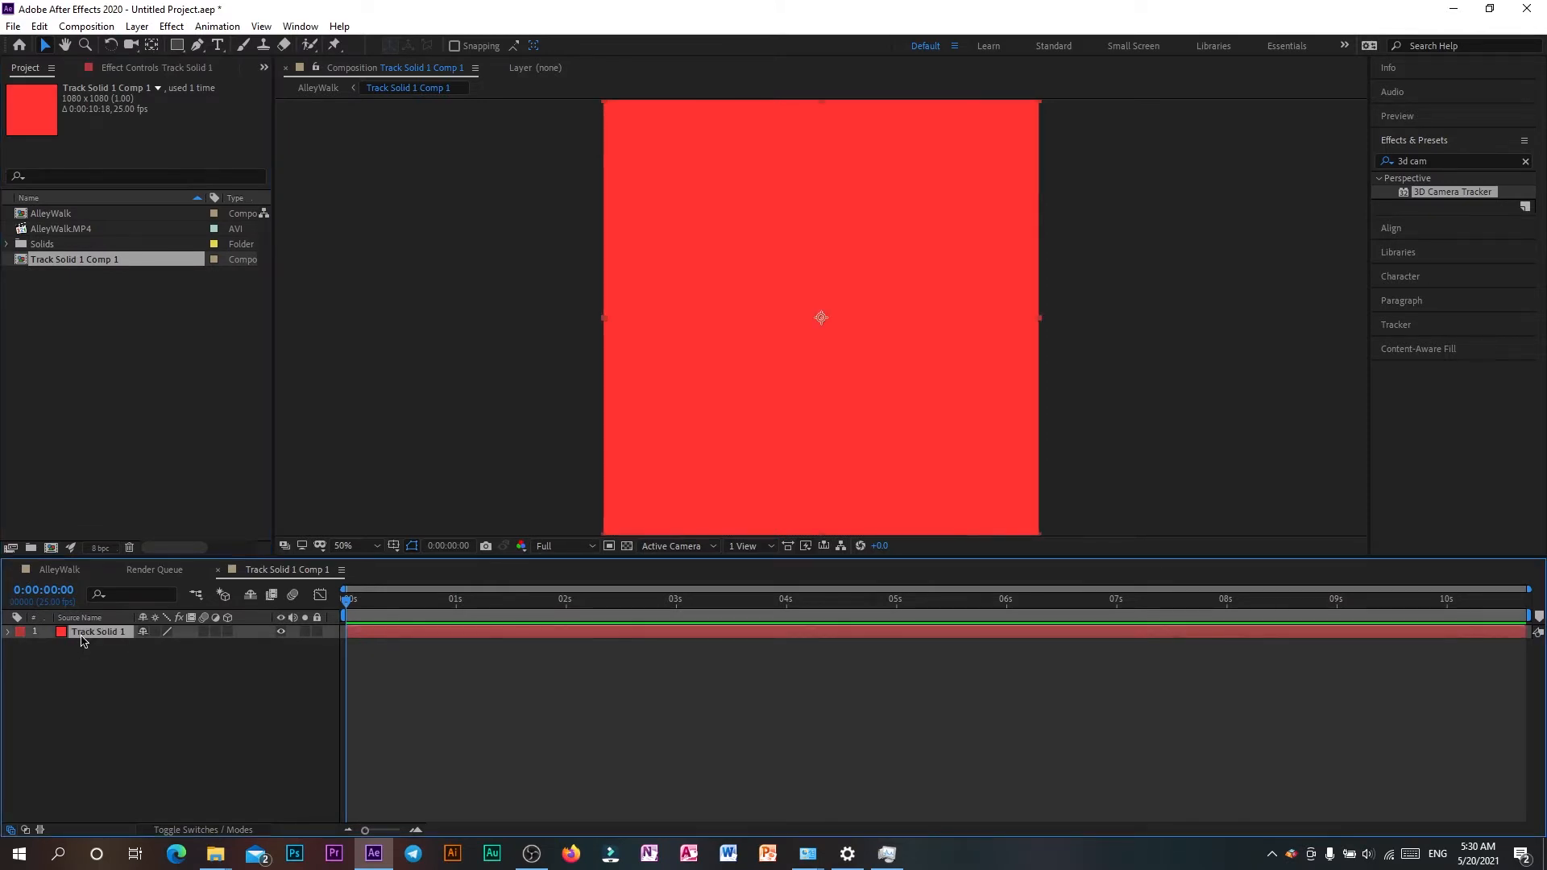
key(Delete)
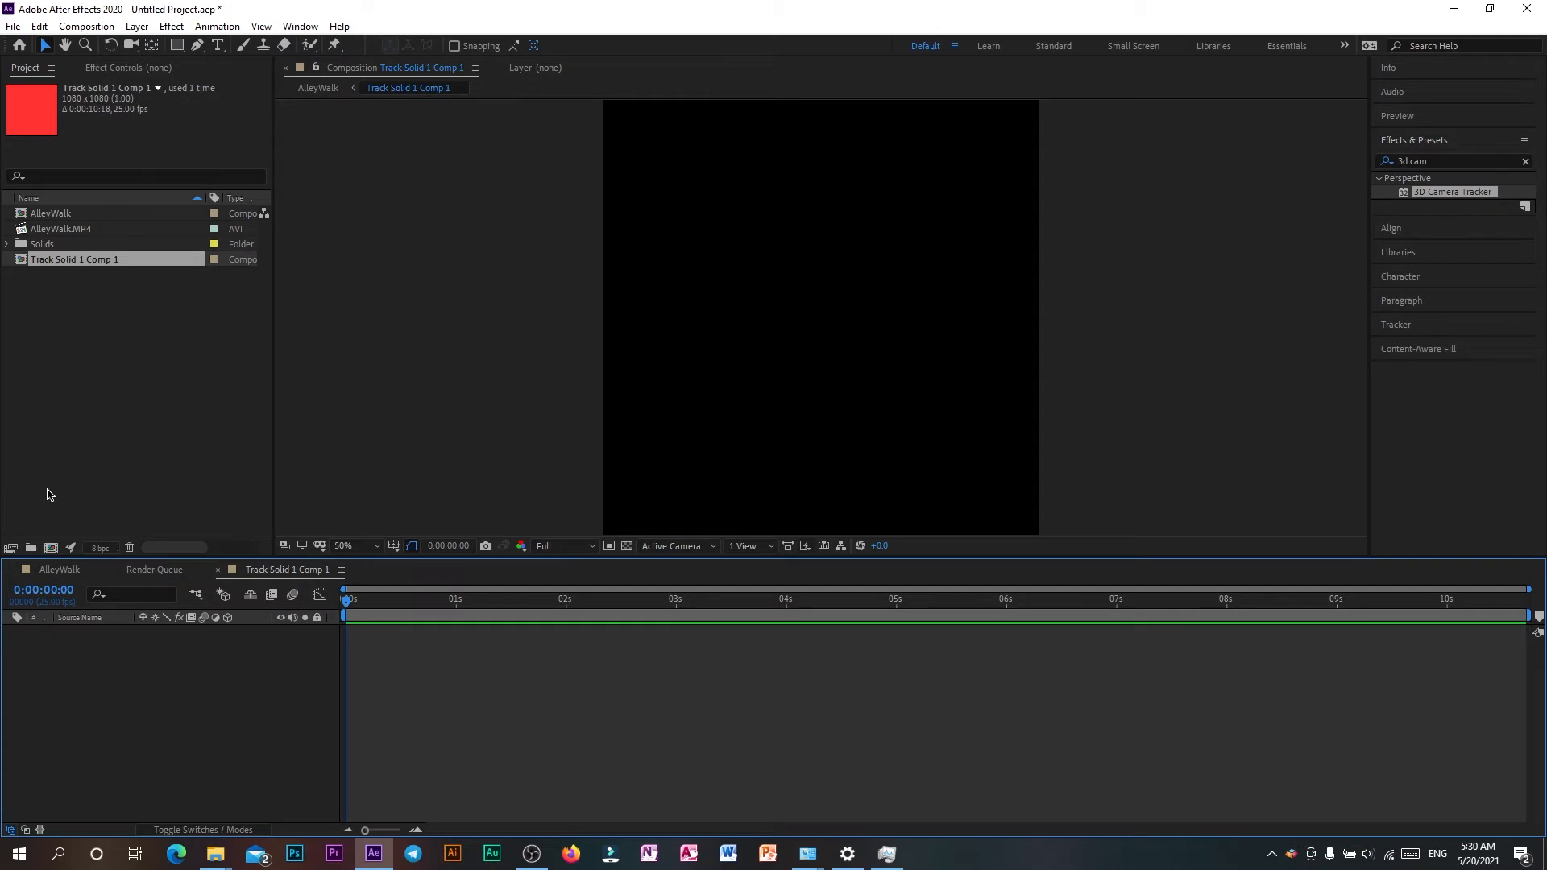
click(58, 570)
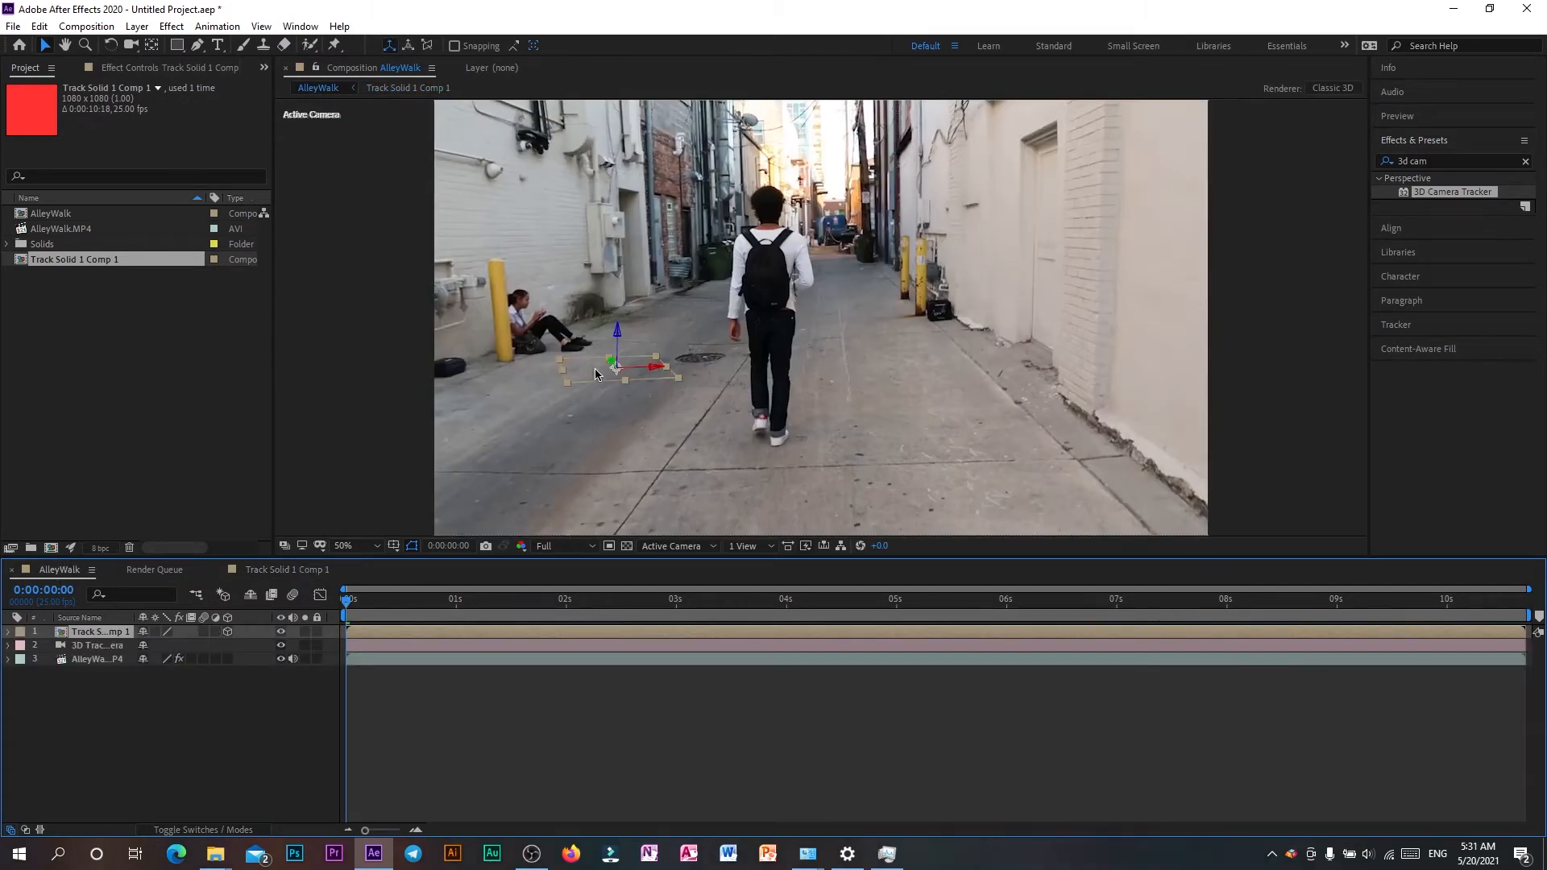
click(308, 569)
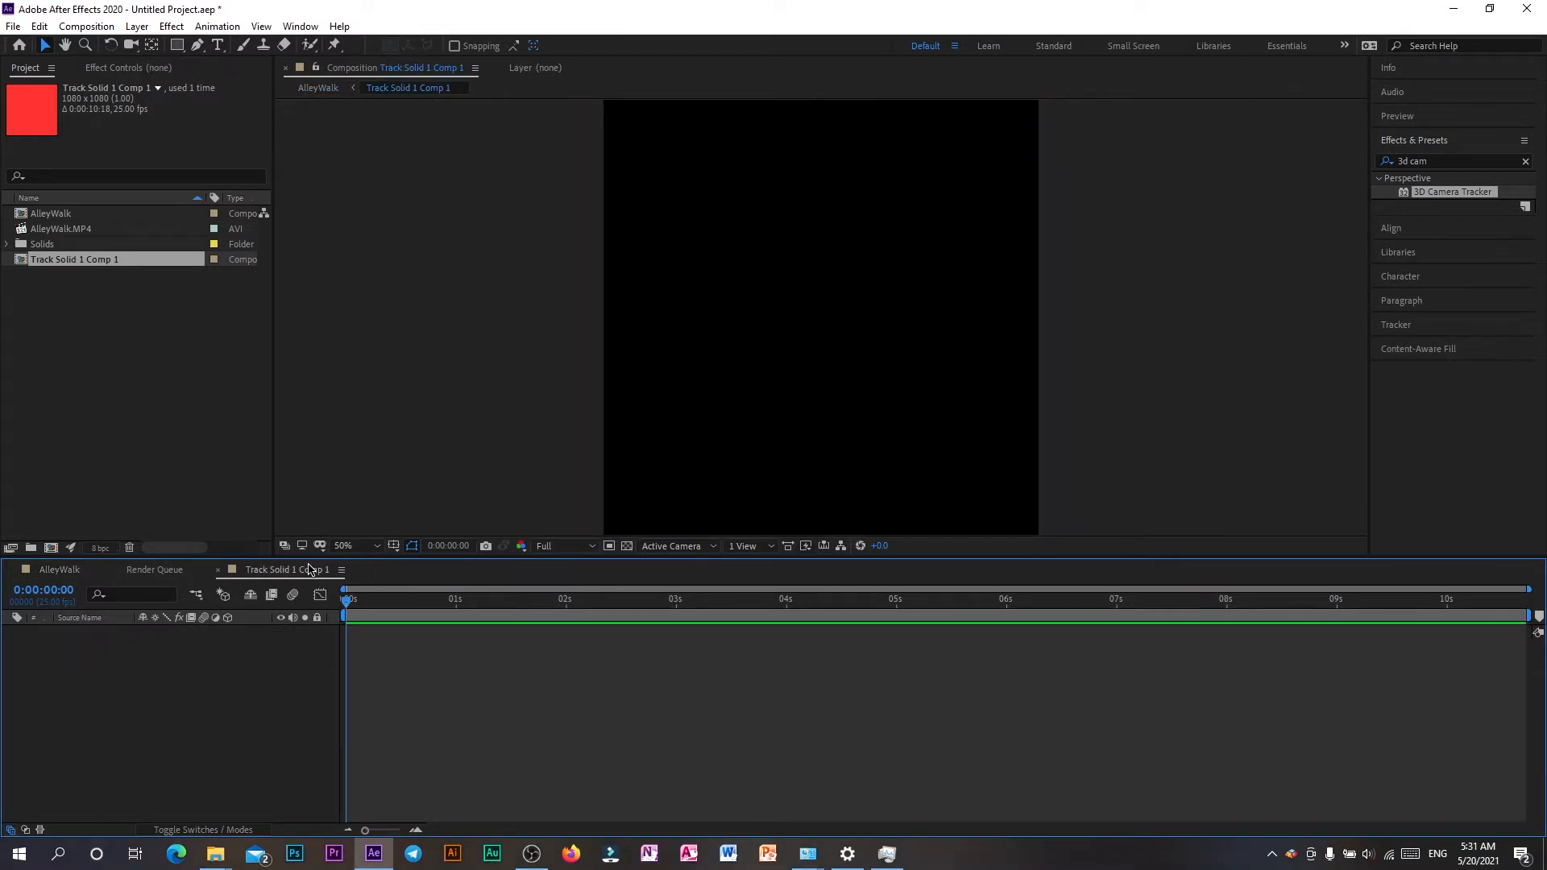
- Import the PromoArt2 image as footage and add it as a layer in Track Solid 1 Comp 1
click(86, 318)
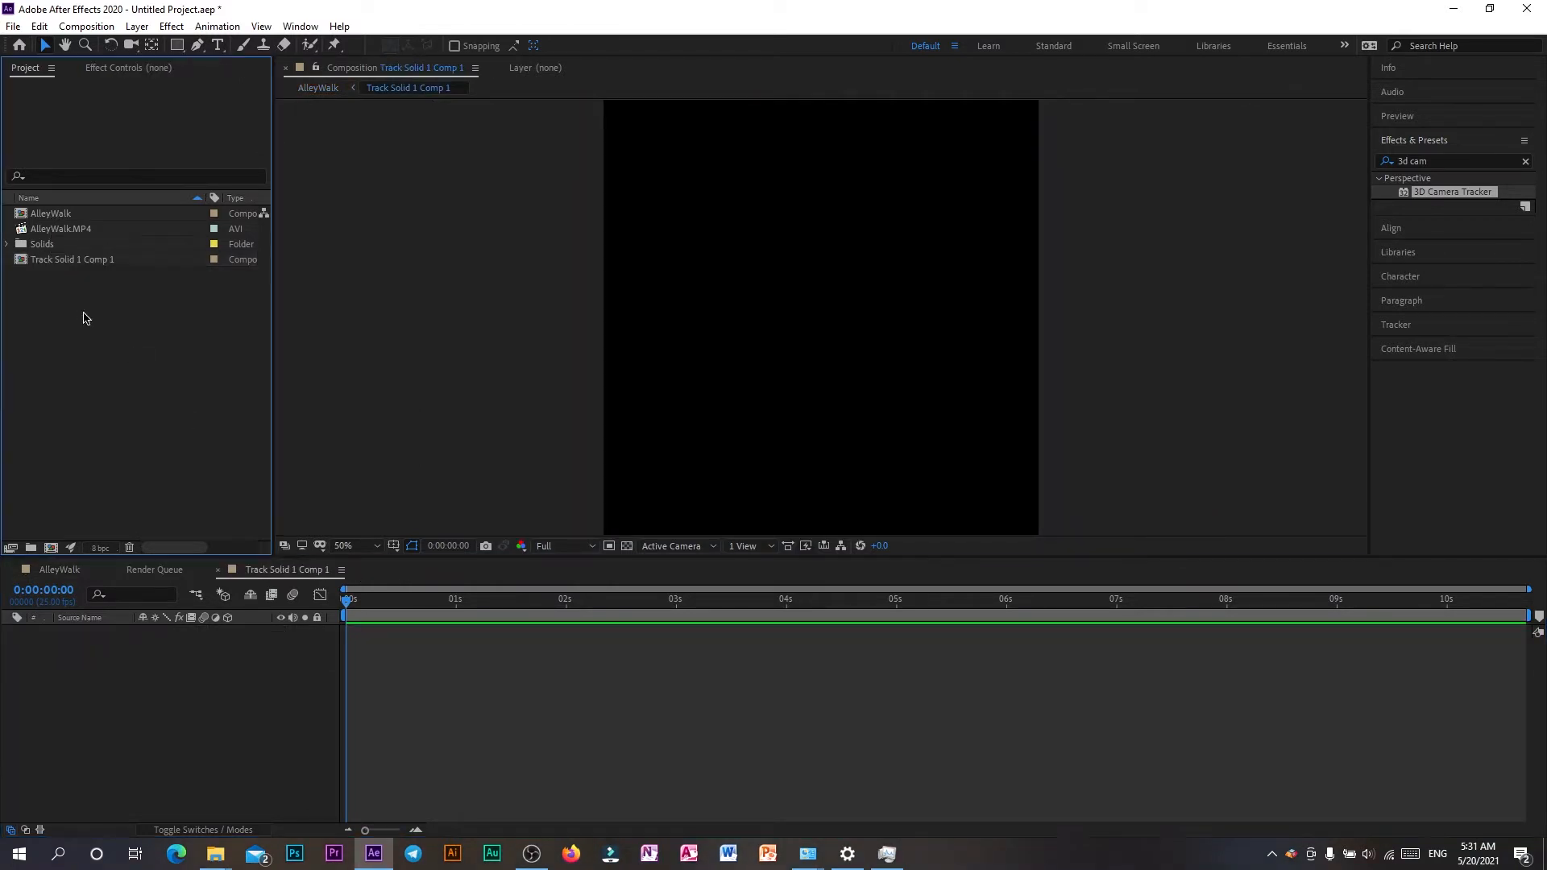
double_click(87, 318)
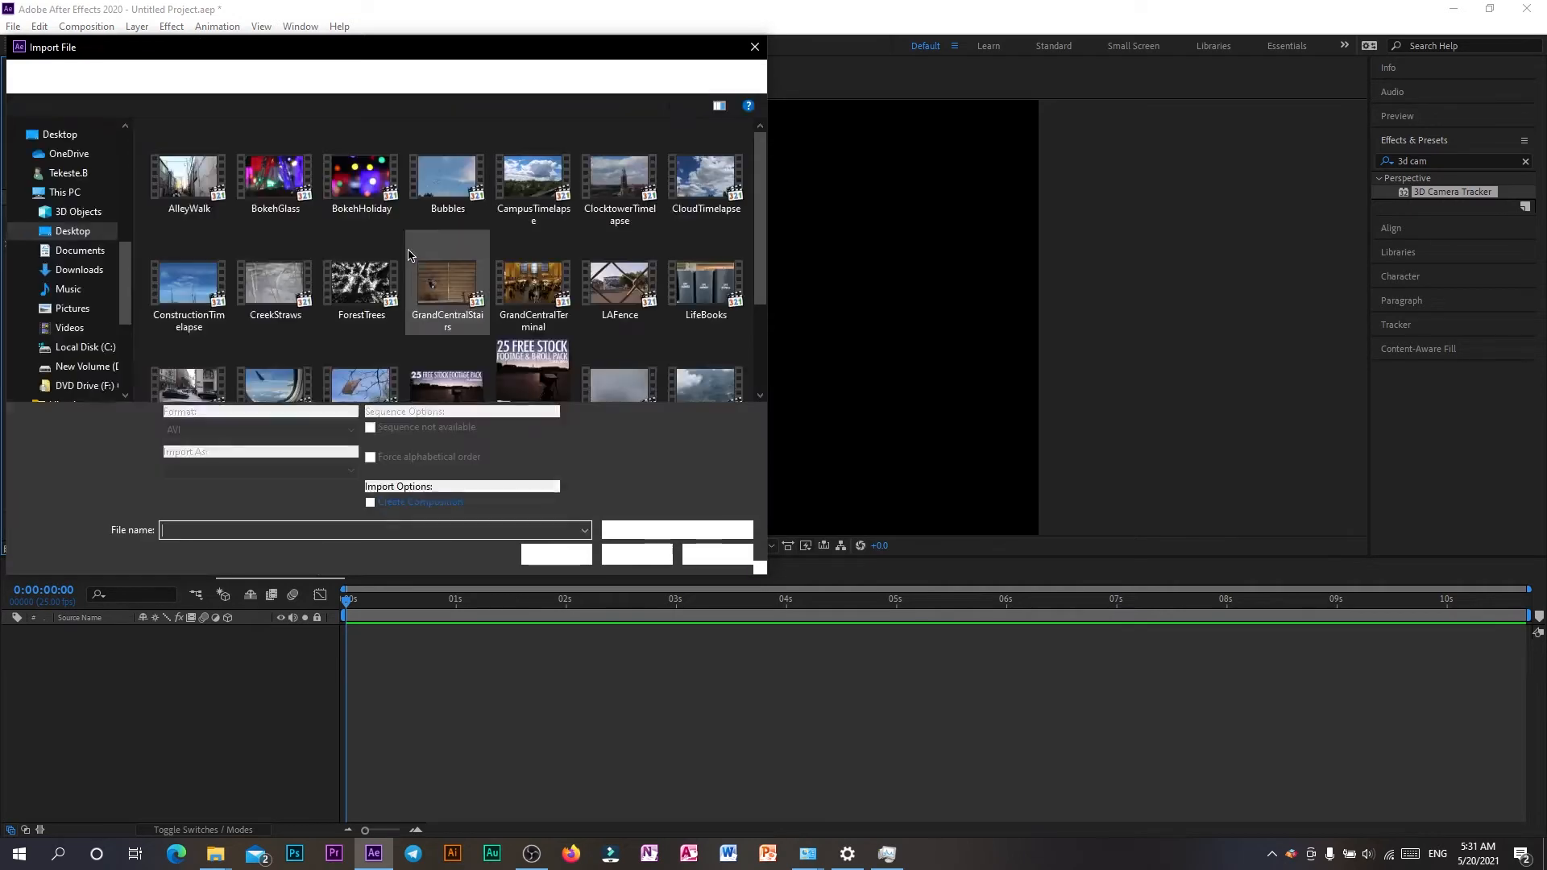
click(532, 355)
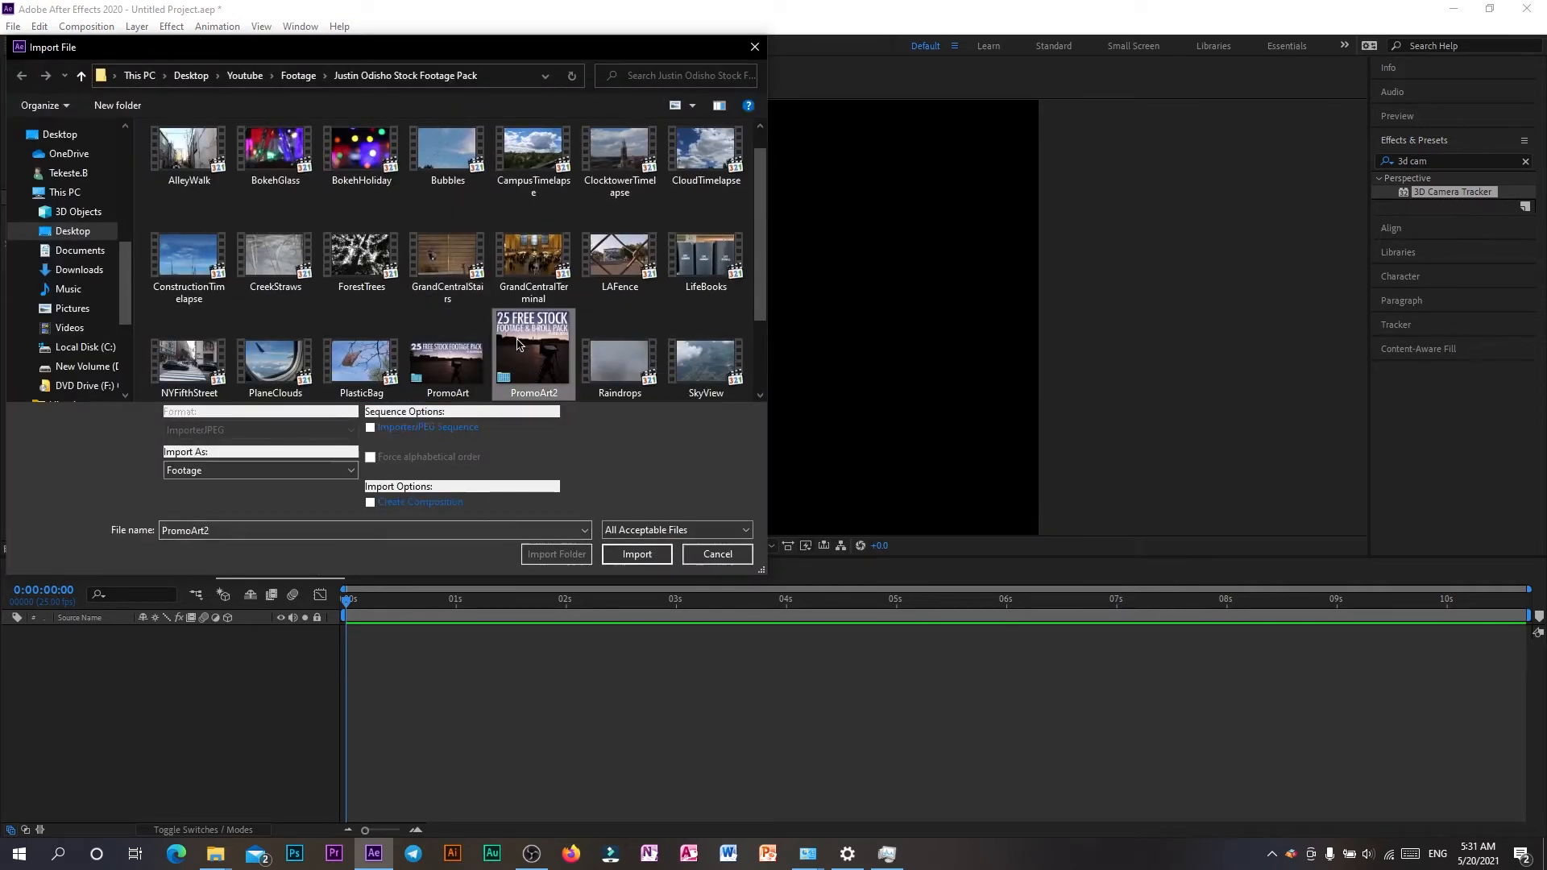
click(636, 554)
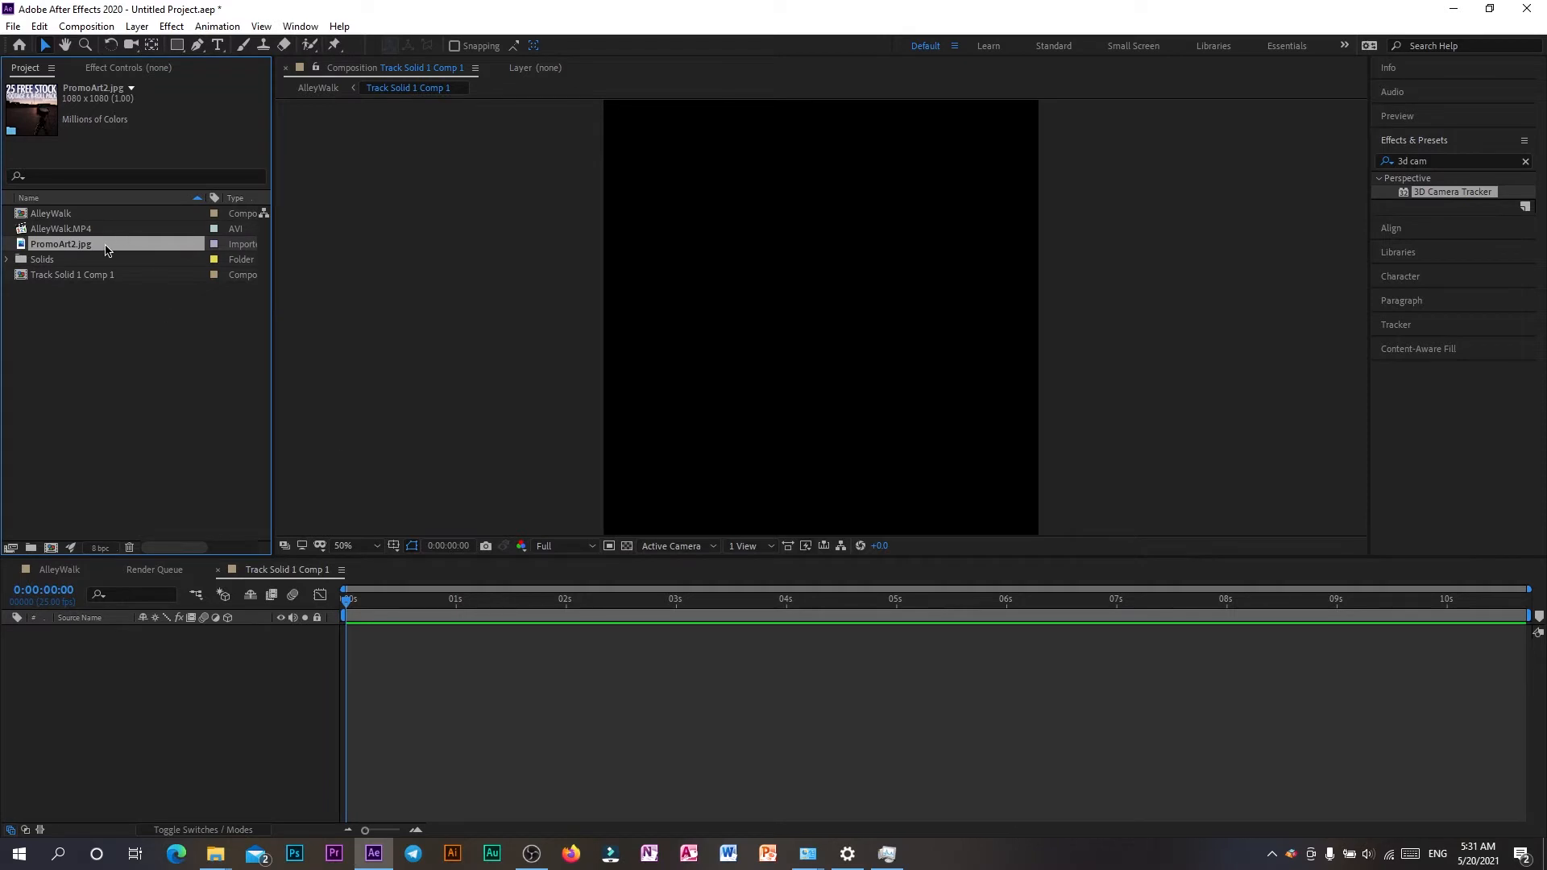
drag(106, 250, 136, 378)
drag(135, 404, 195, 651)
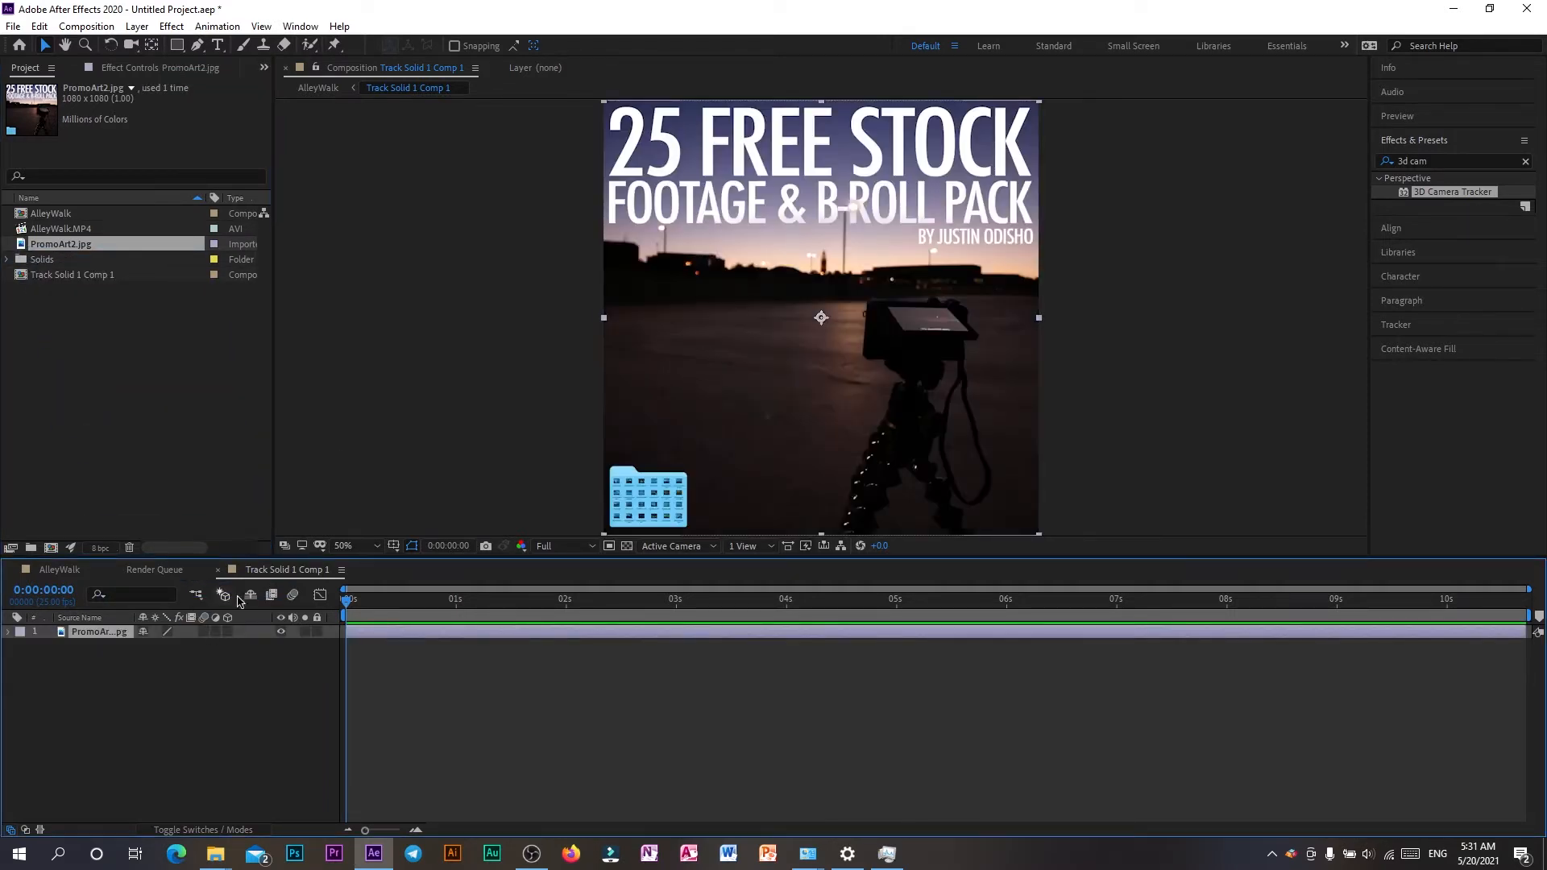
- Return to the AlleyWalk composition and preview the tracked image on the pavement
click(51, 570)
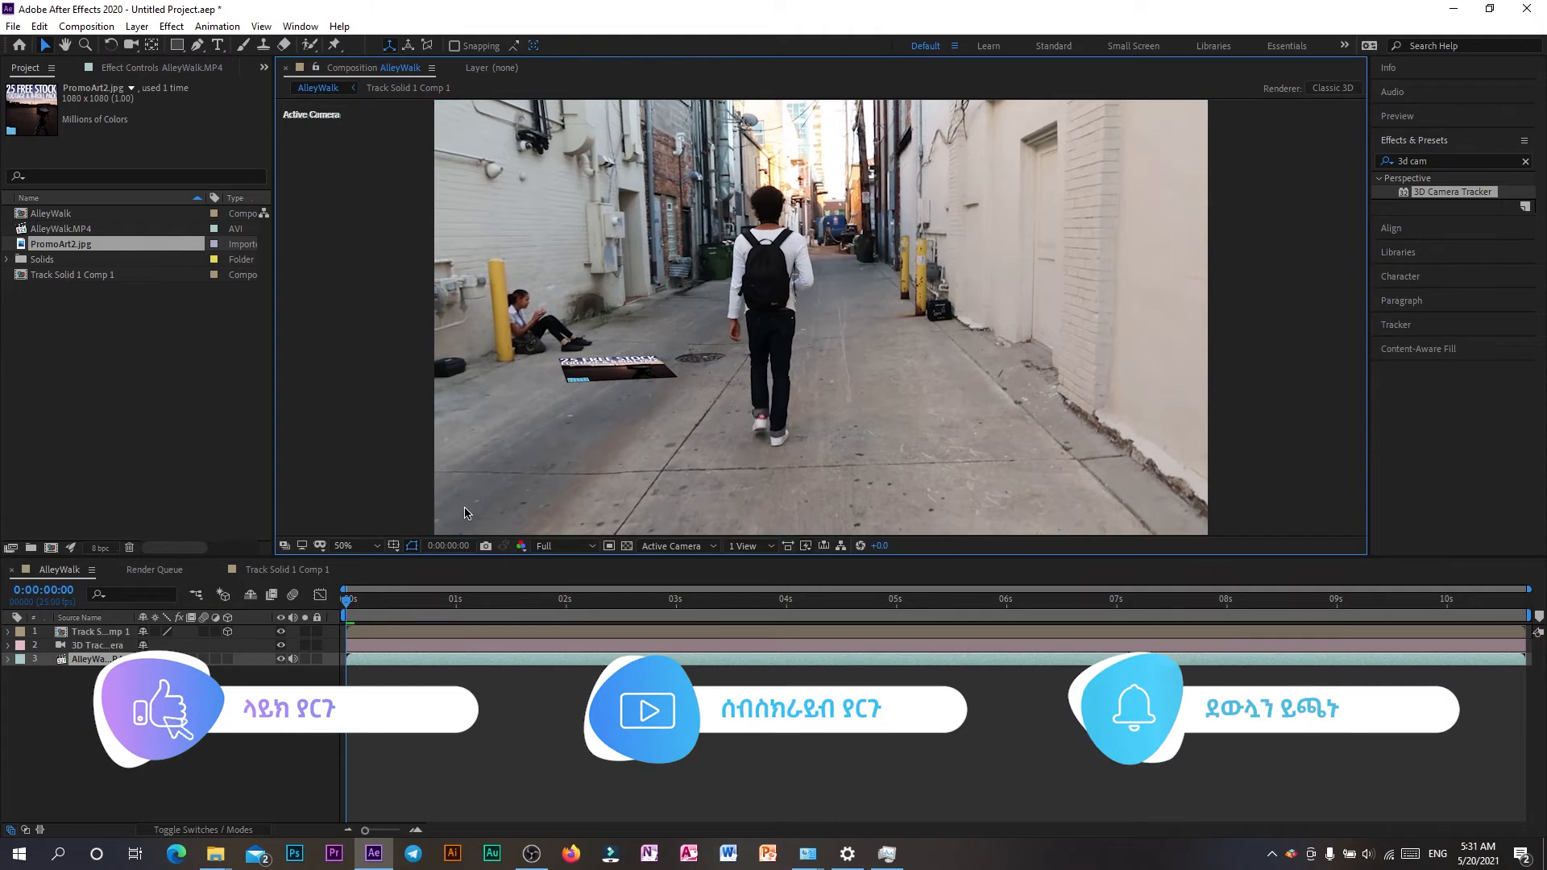
key(space)
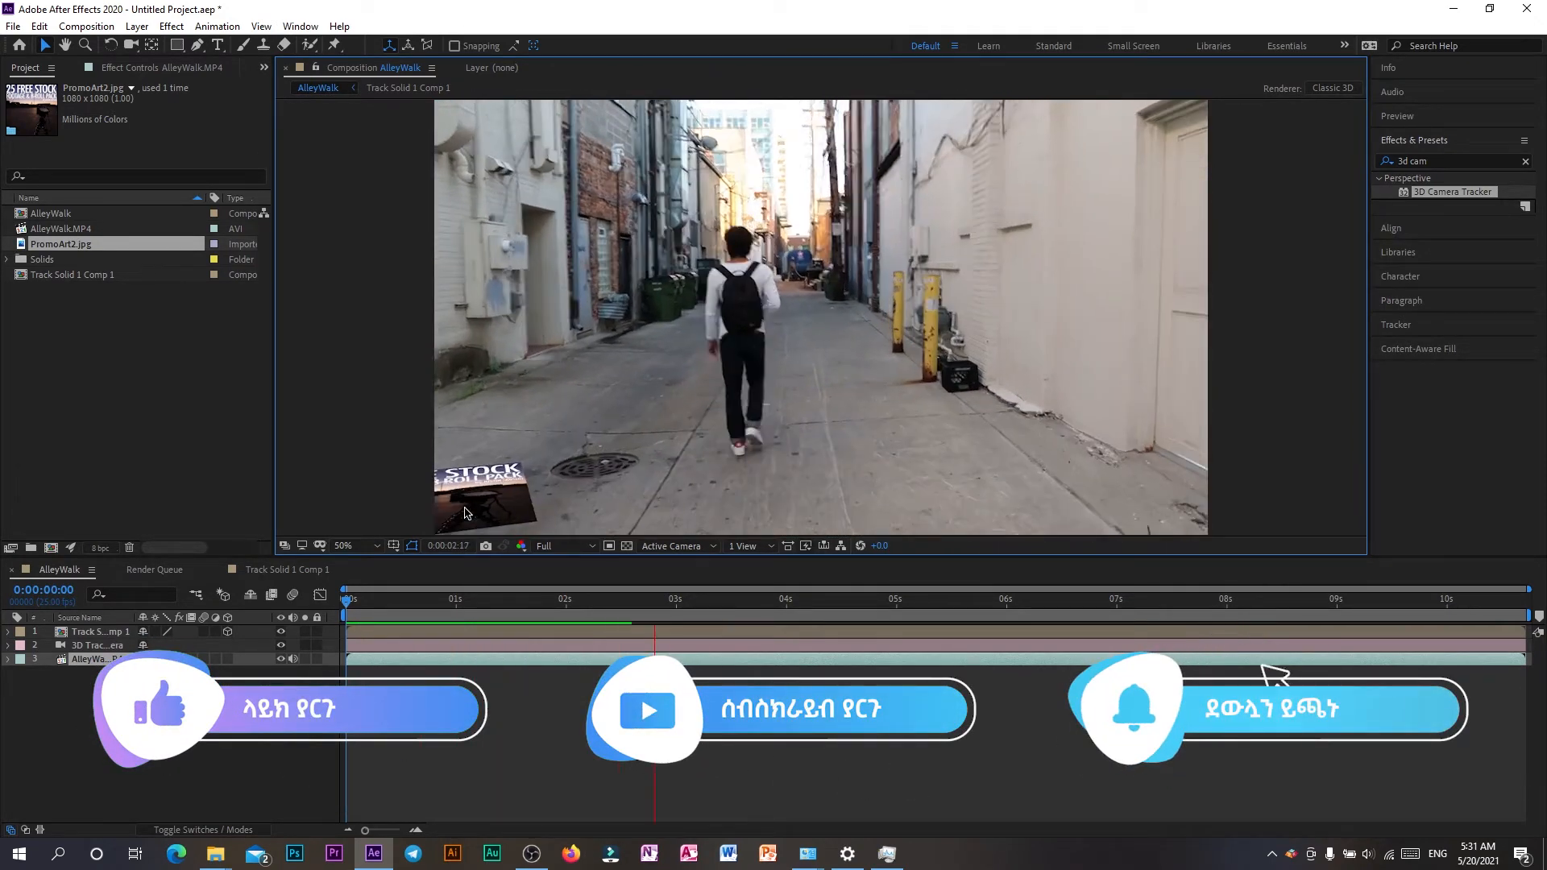
- Show the Track Solid 1 Comp 1 layer's rotation properties at 0:00:00:10 and set its Y orientation to 359°
key(space)
drag(681, 606, 390, 649)
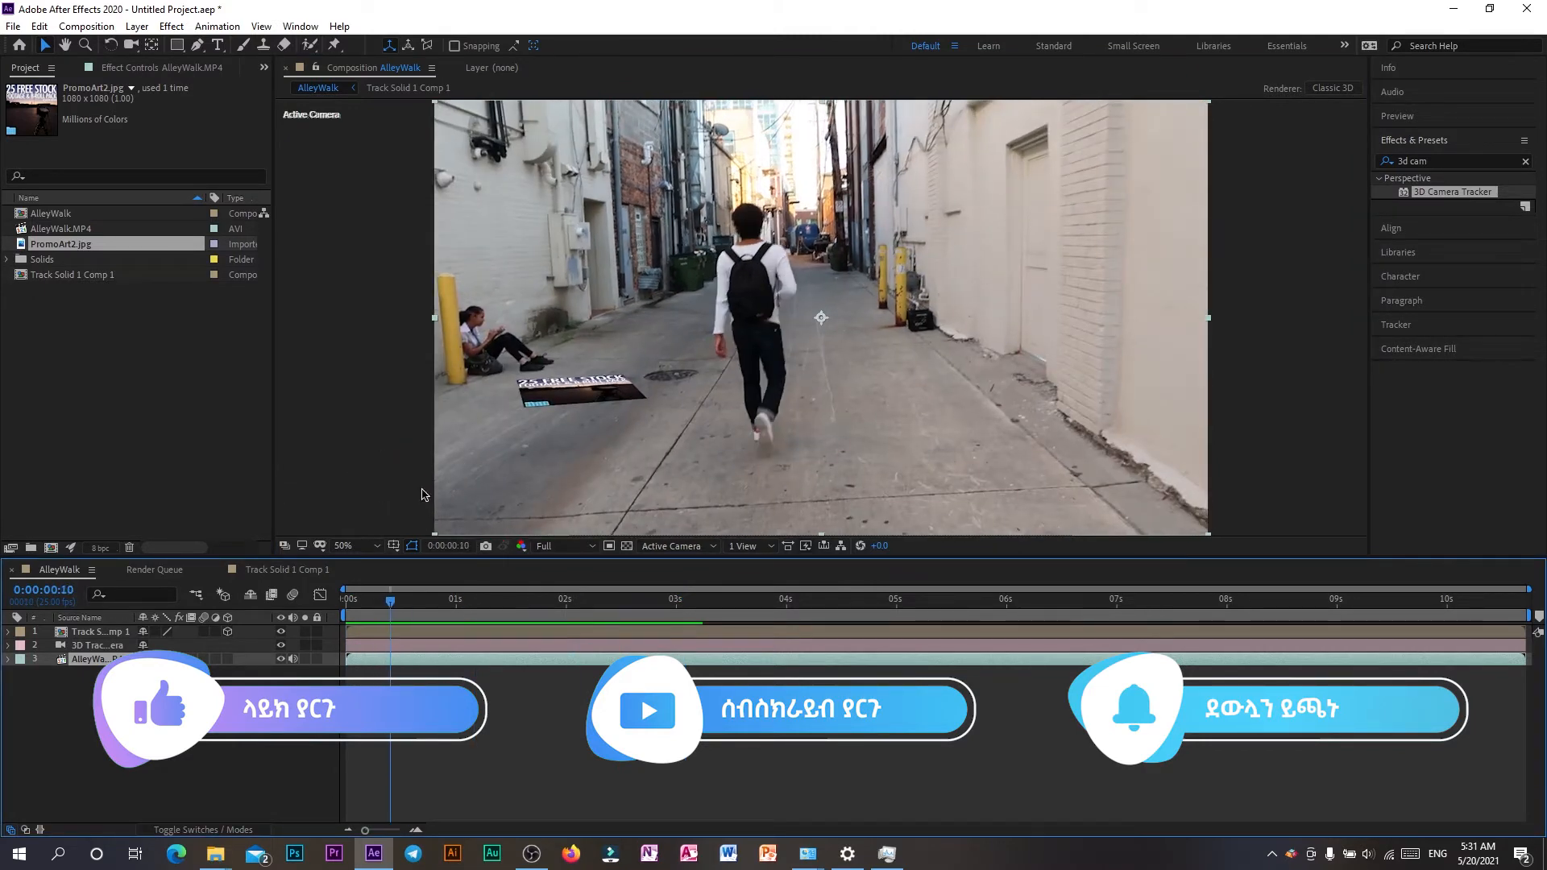
click(94, 635)
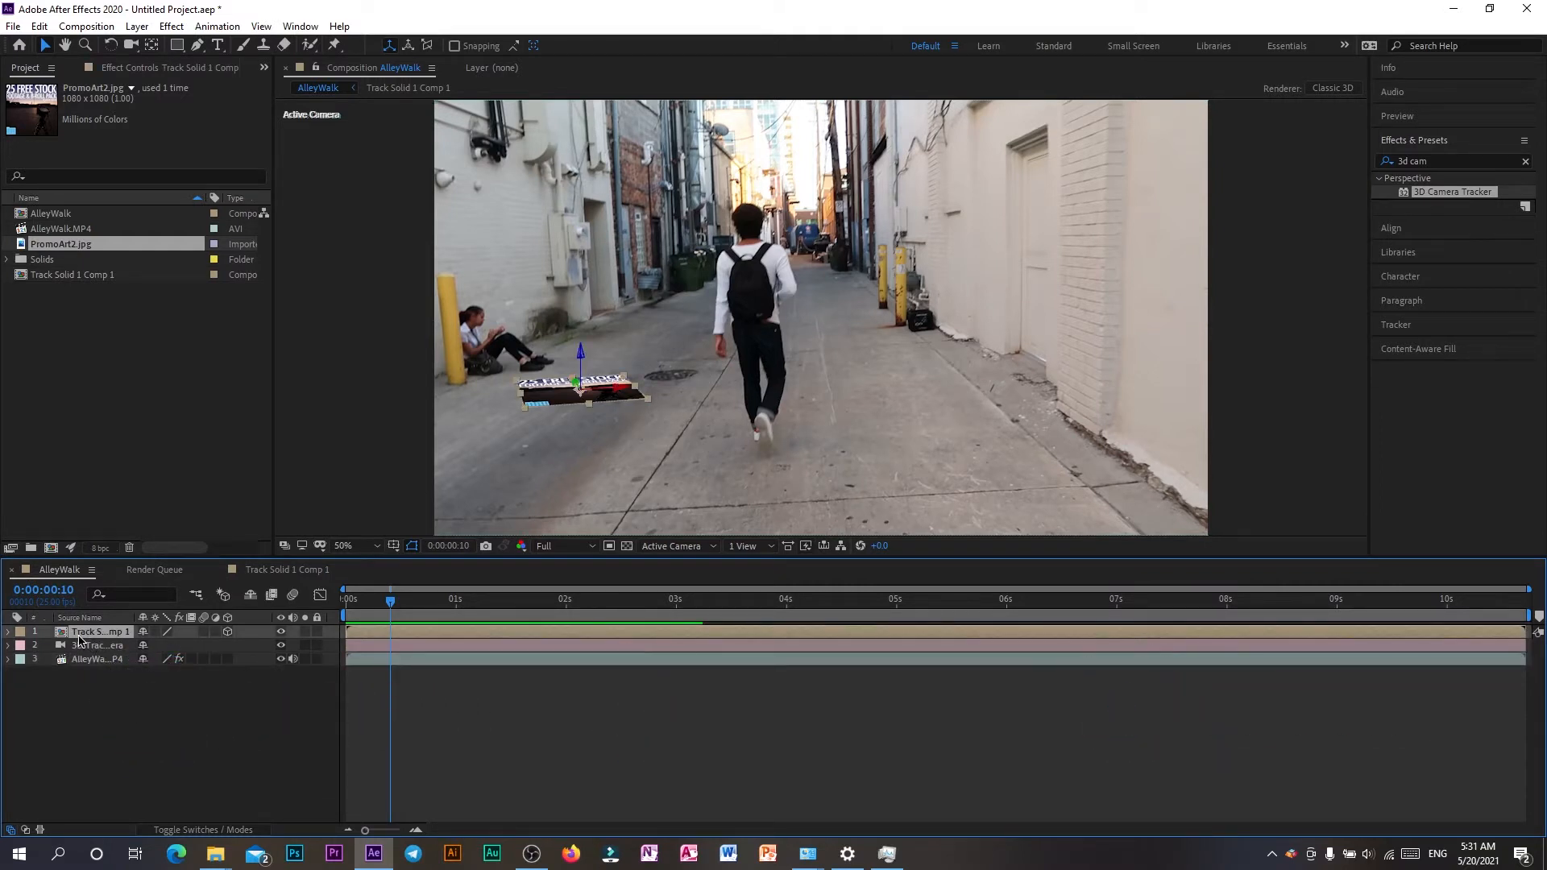
key(r)
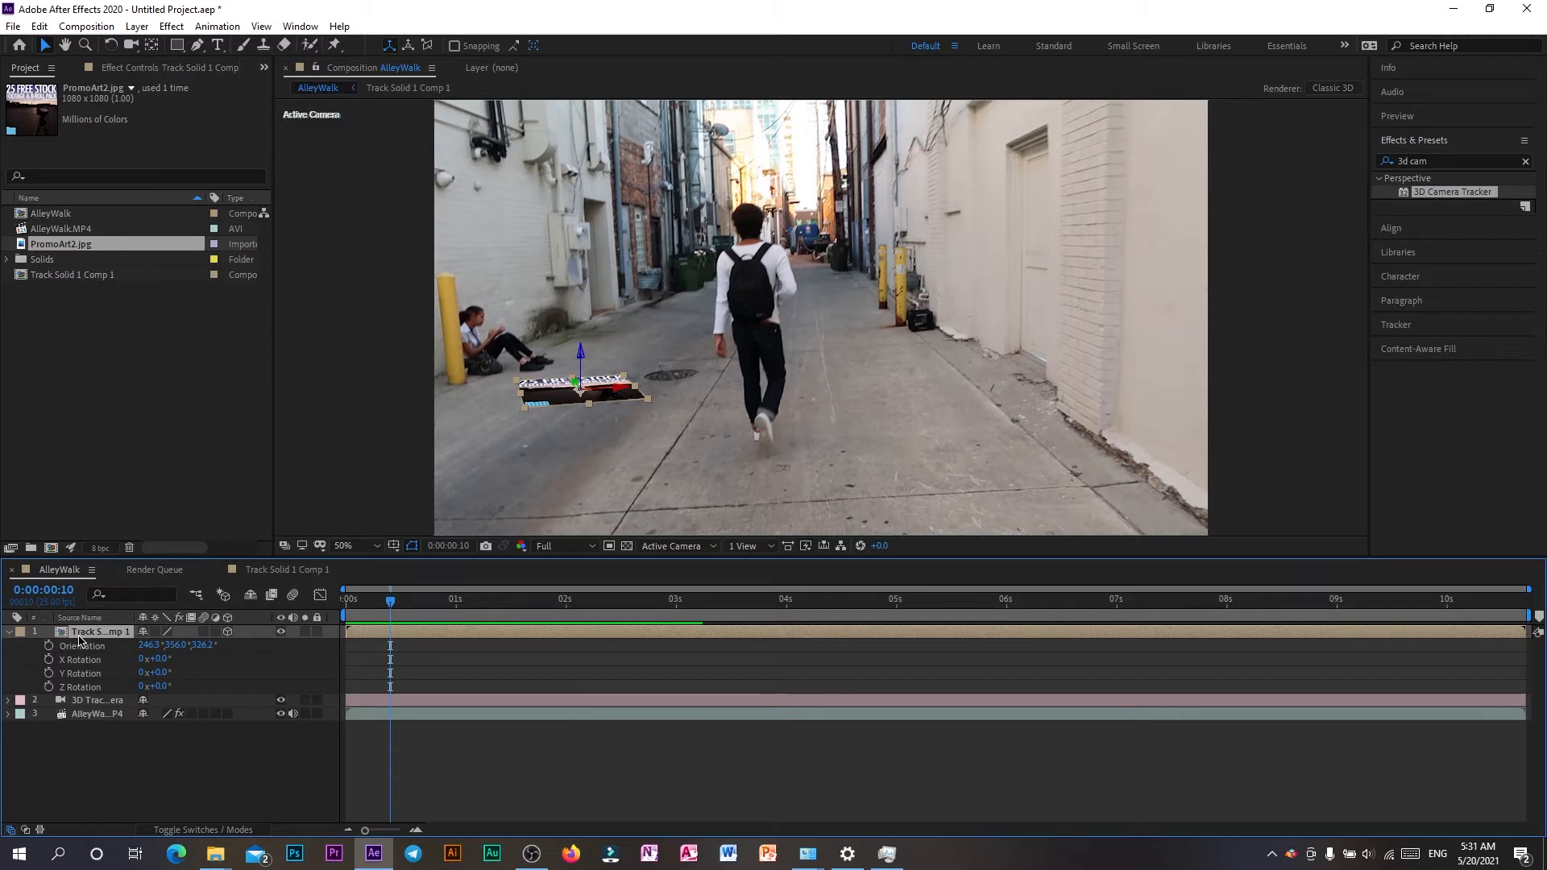
drag(175, 645, 180, 645)
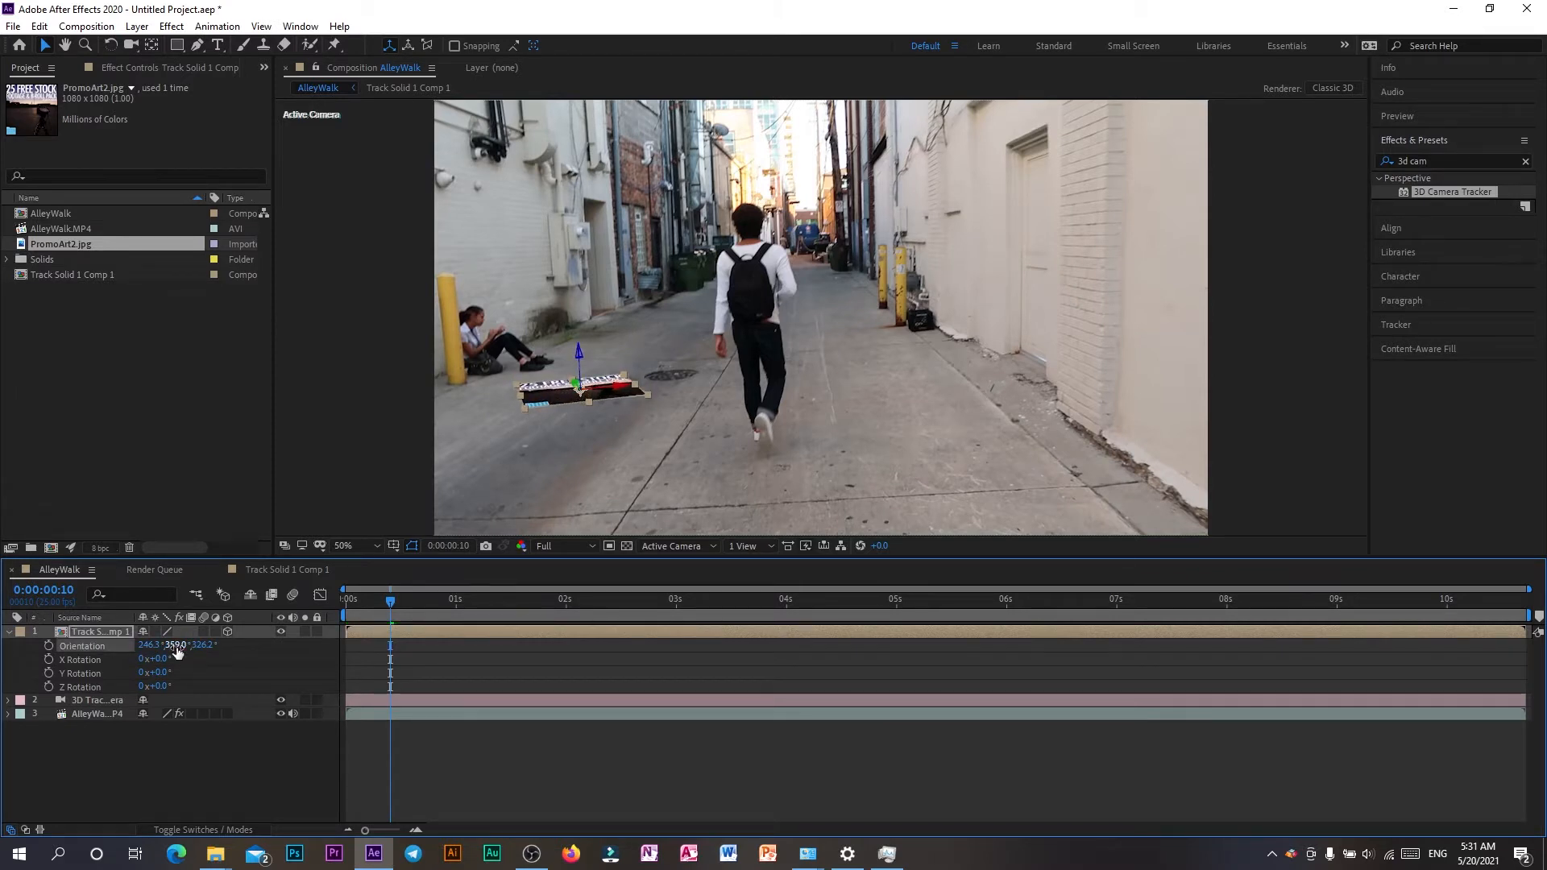
- Try a Z rotation of 25° and a Y rotation of 19° on the layer, resetting the Y rotation to 0°
click(79, 660)
click(82, 673)
click(84, 686)
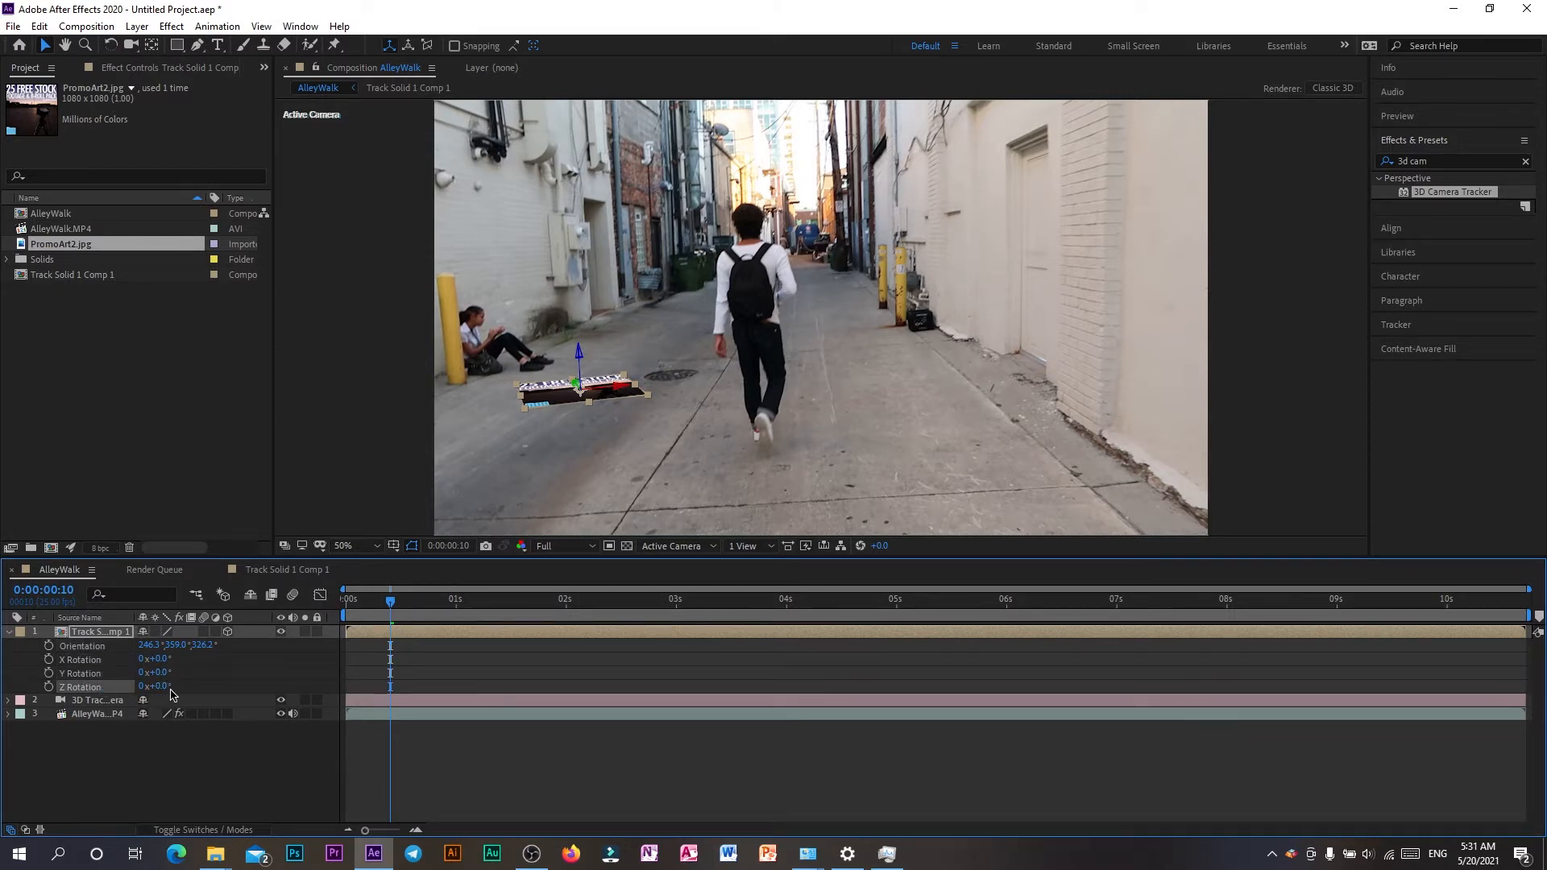
drag(165, 689, 183, 685)
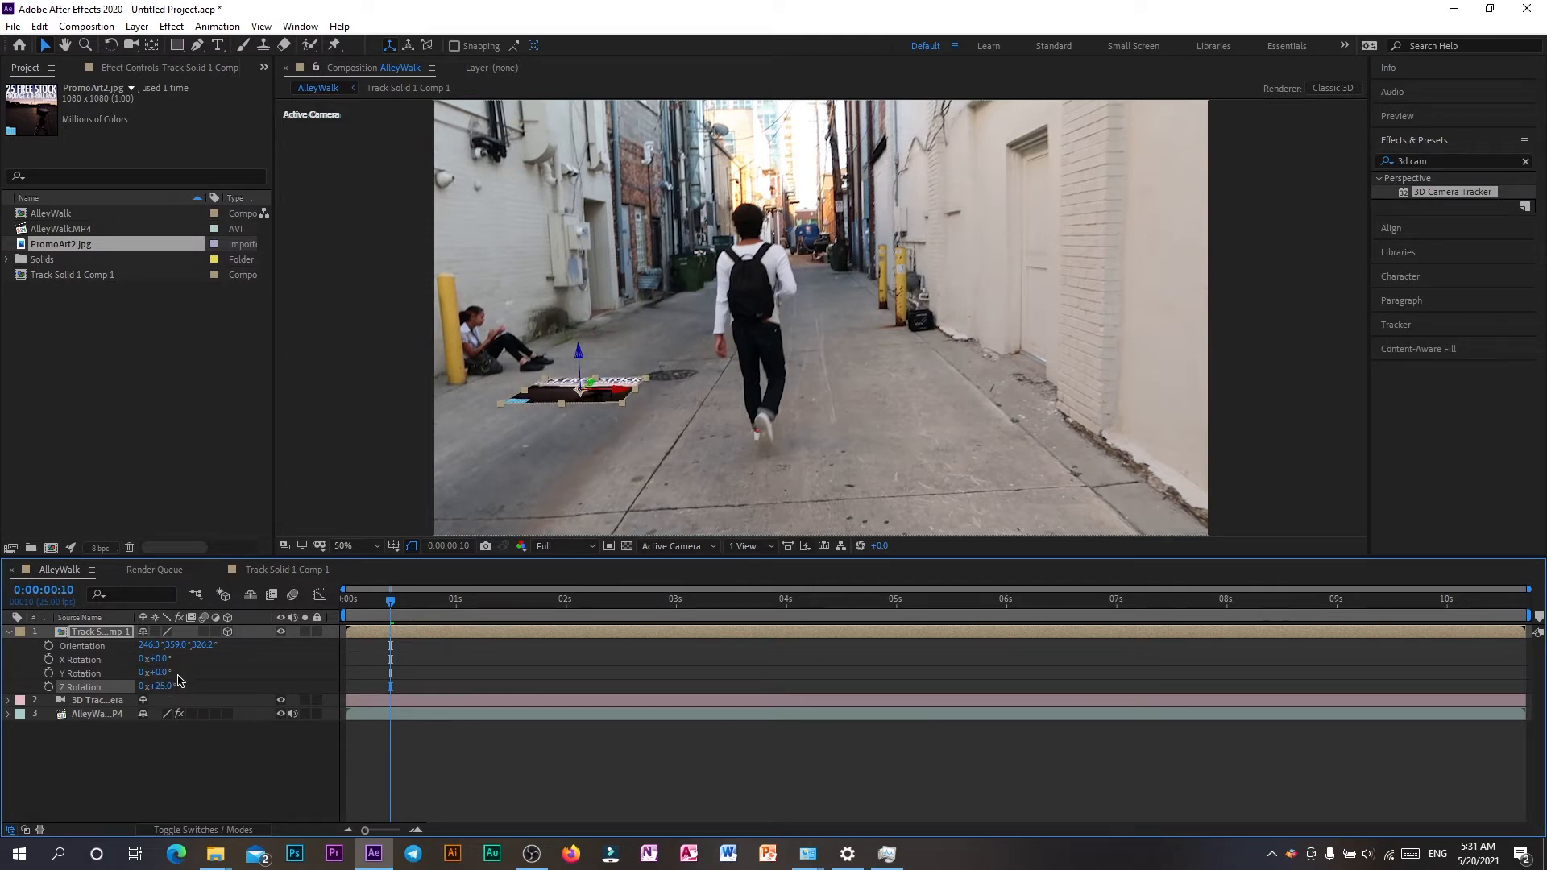
mouse_move(161, 671)
mouse_down()
mouse_move(214, 660)
mouse_move(151, 674)
mouse_up()
click(164, 672)
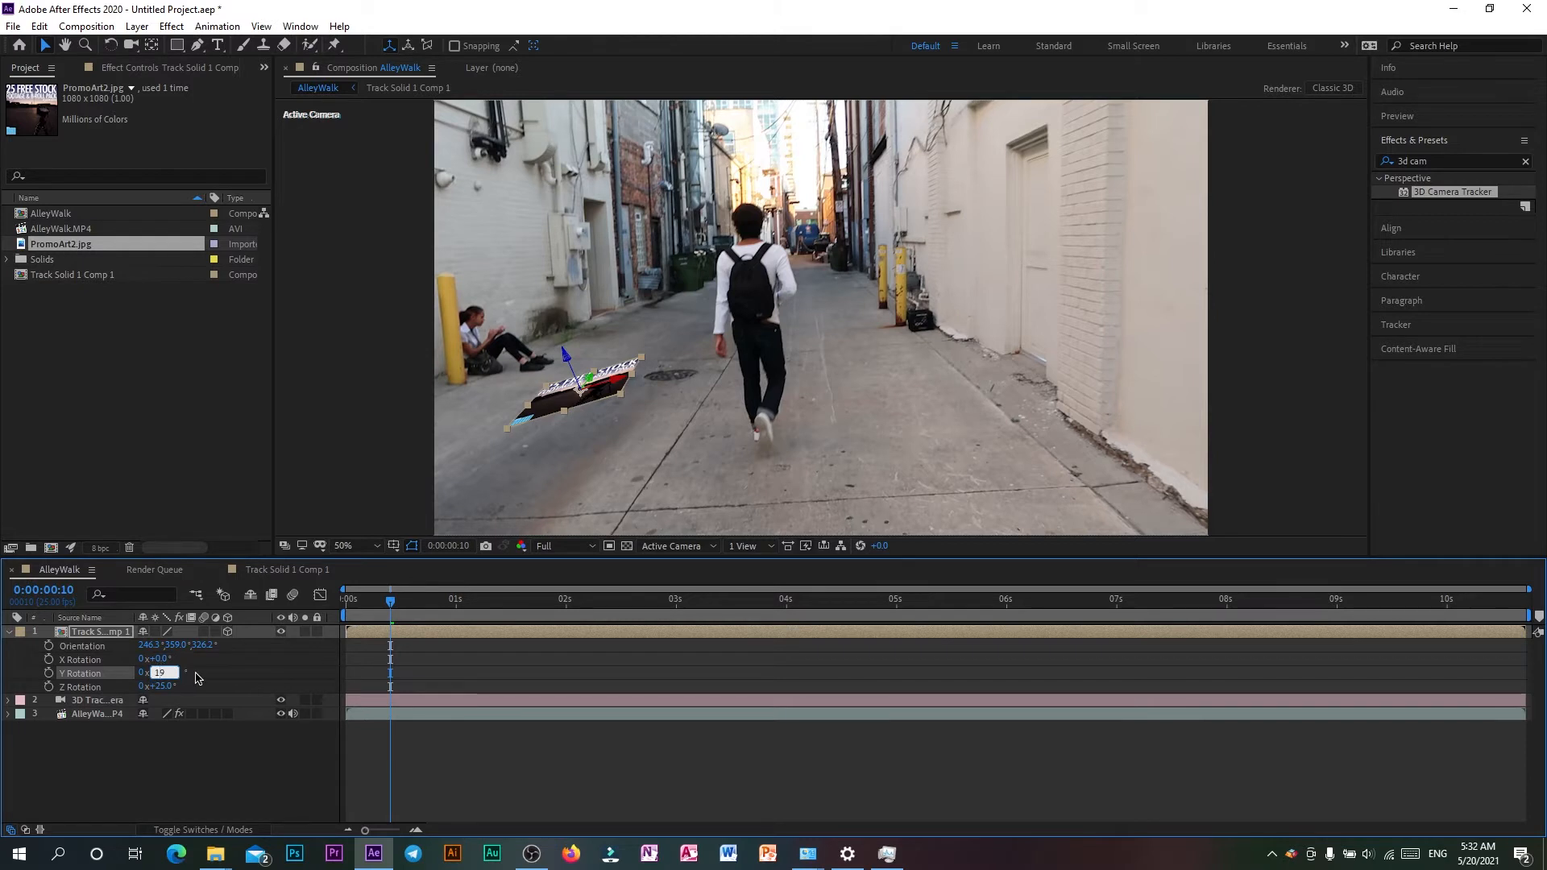
click(195, 679)
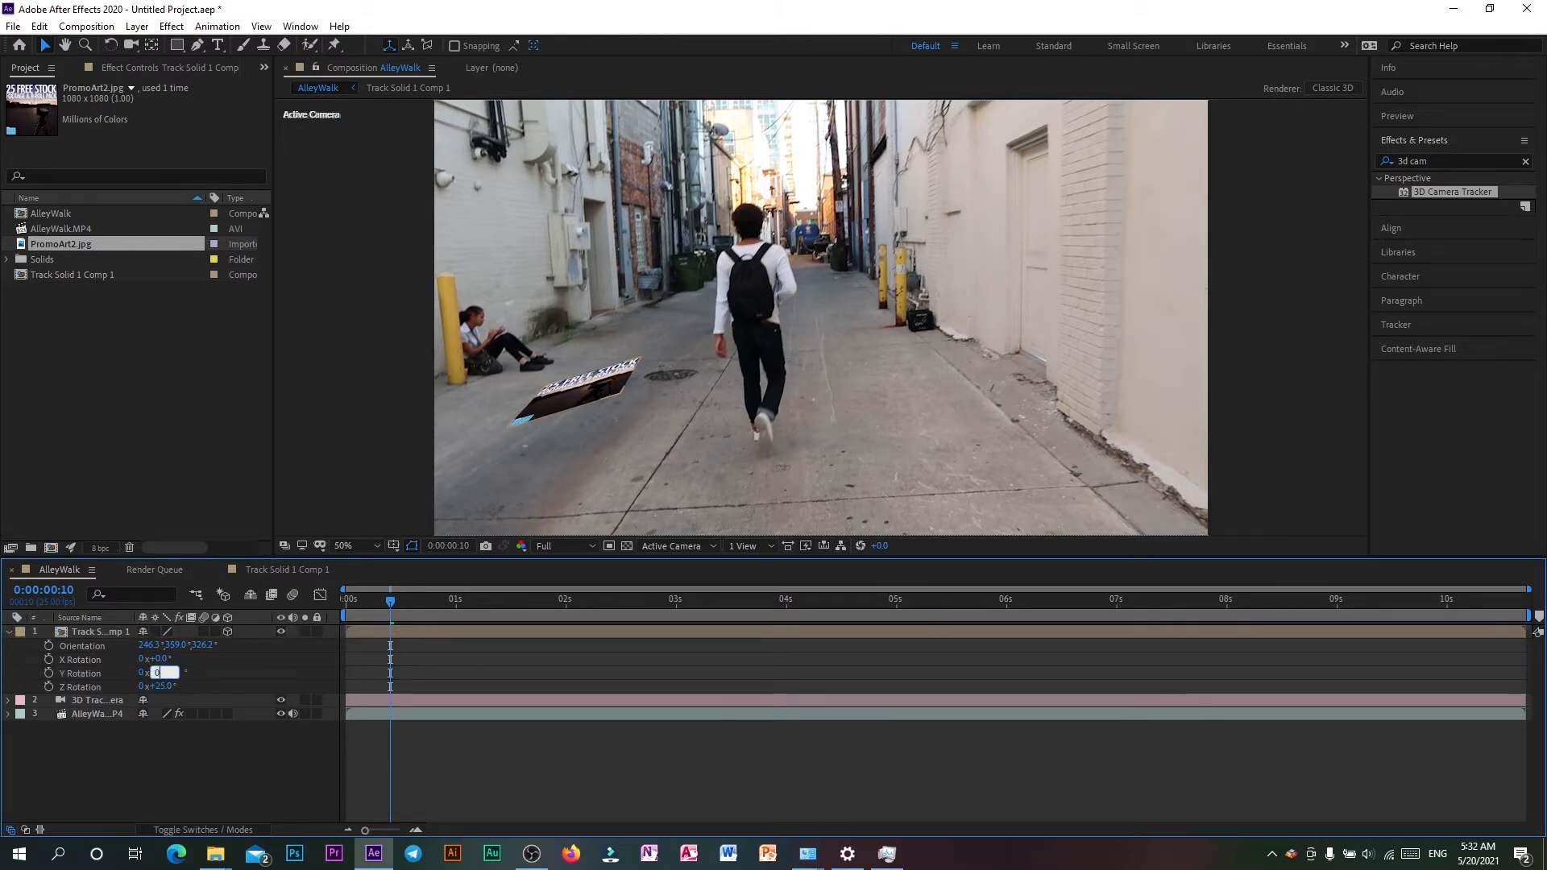
text(0)
key(Return)
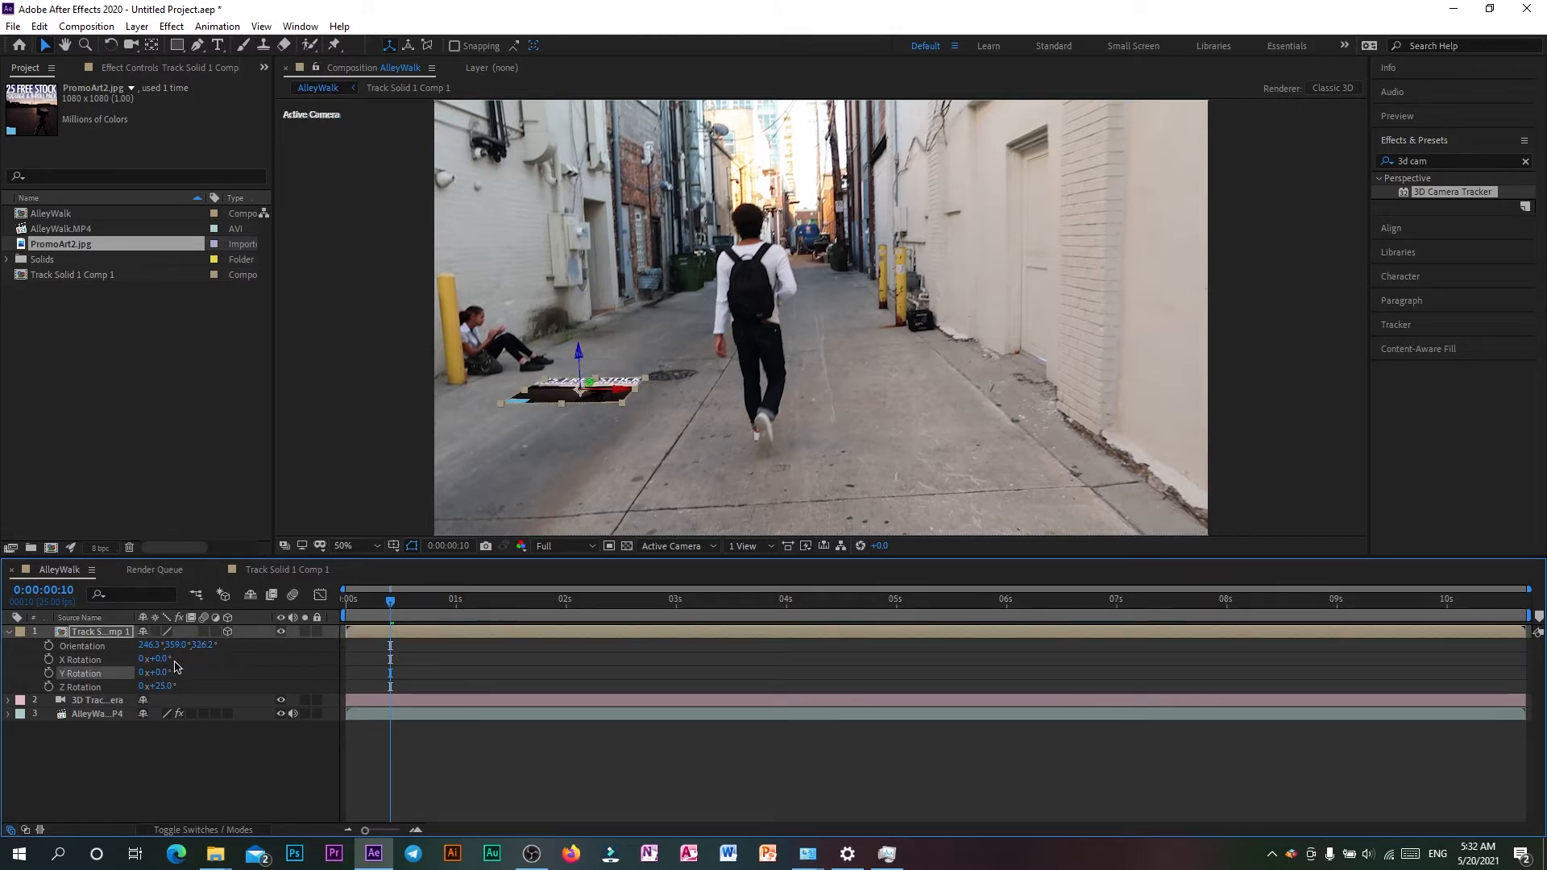
- Stand the promo image upright with X rotation 96°, Y rotation -36° and Z rotation 4°, and preview it from the first frame
drag(164, 659, 150, 691)
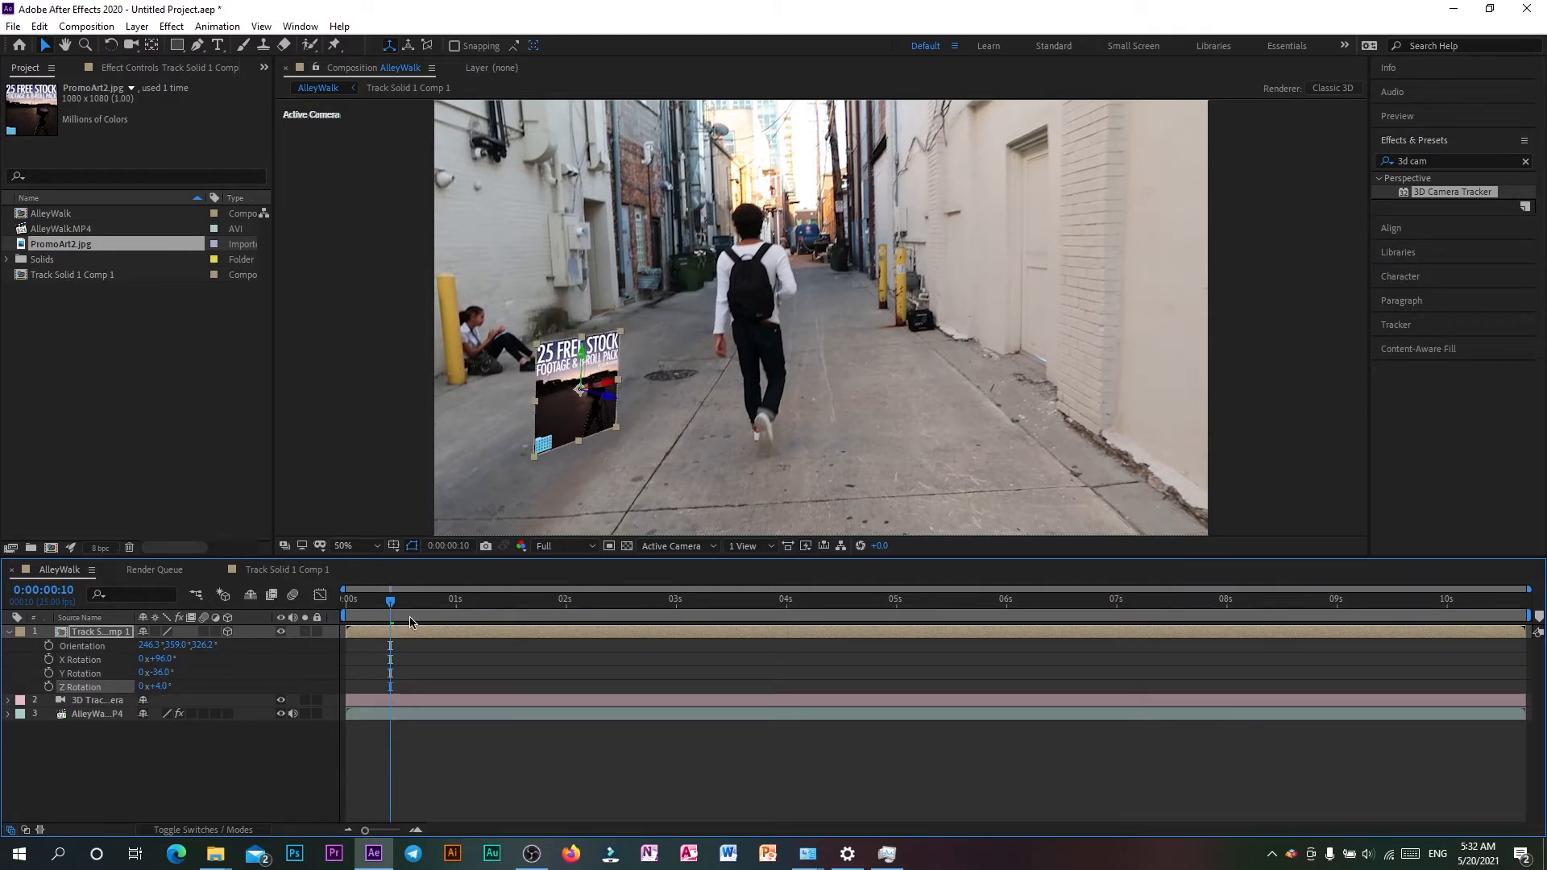
drag(393, 606, 349, 604)
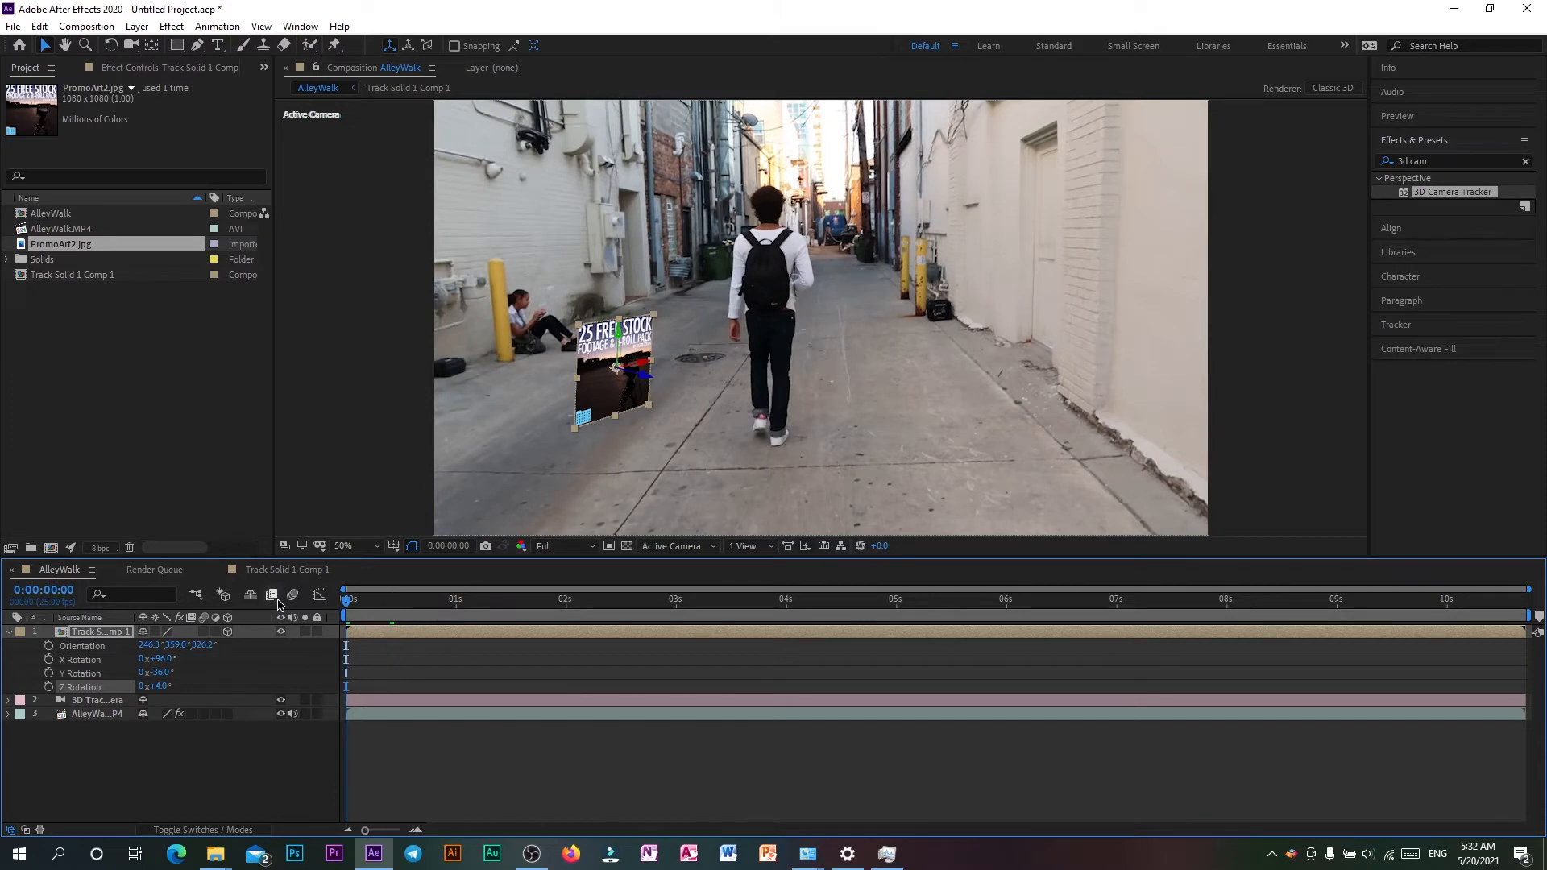
key(space)
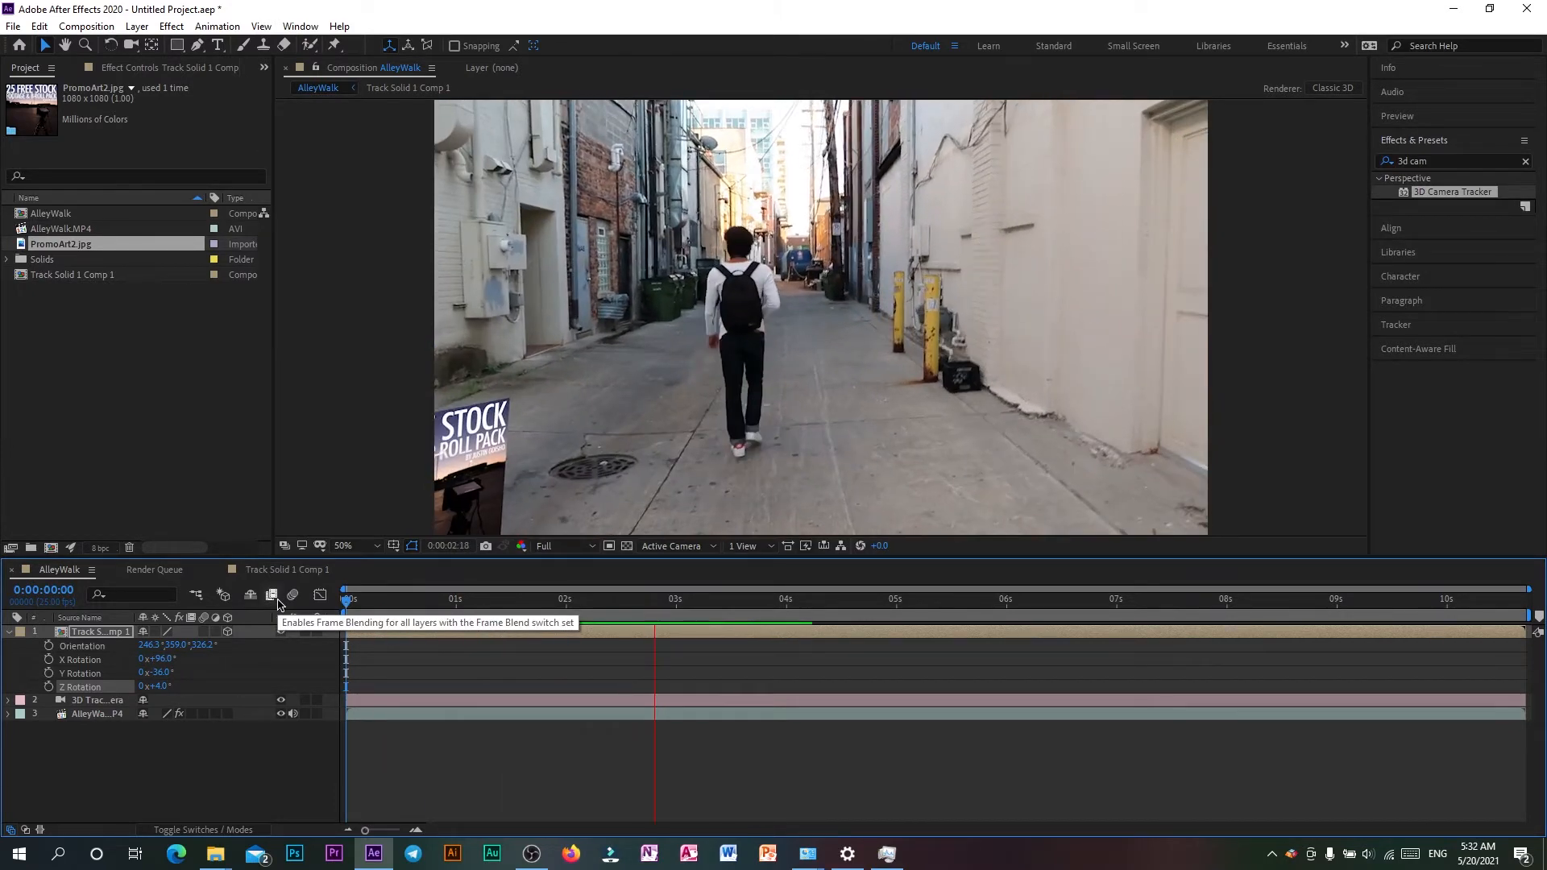
key(space)
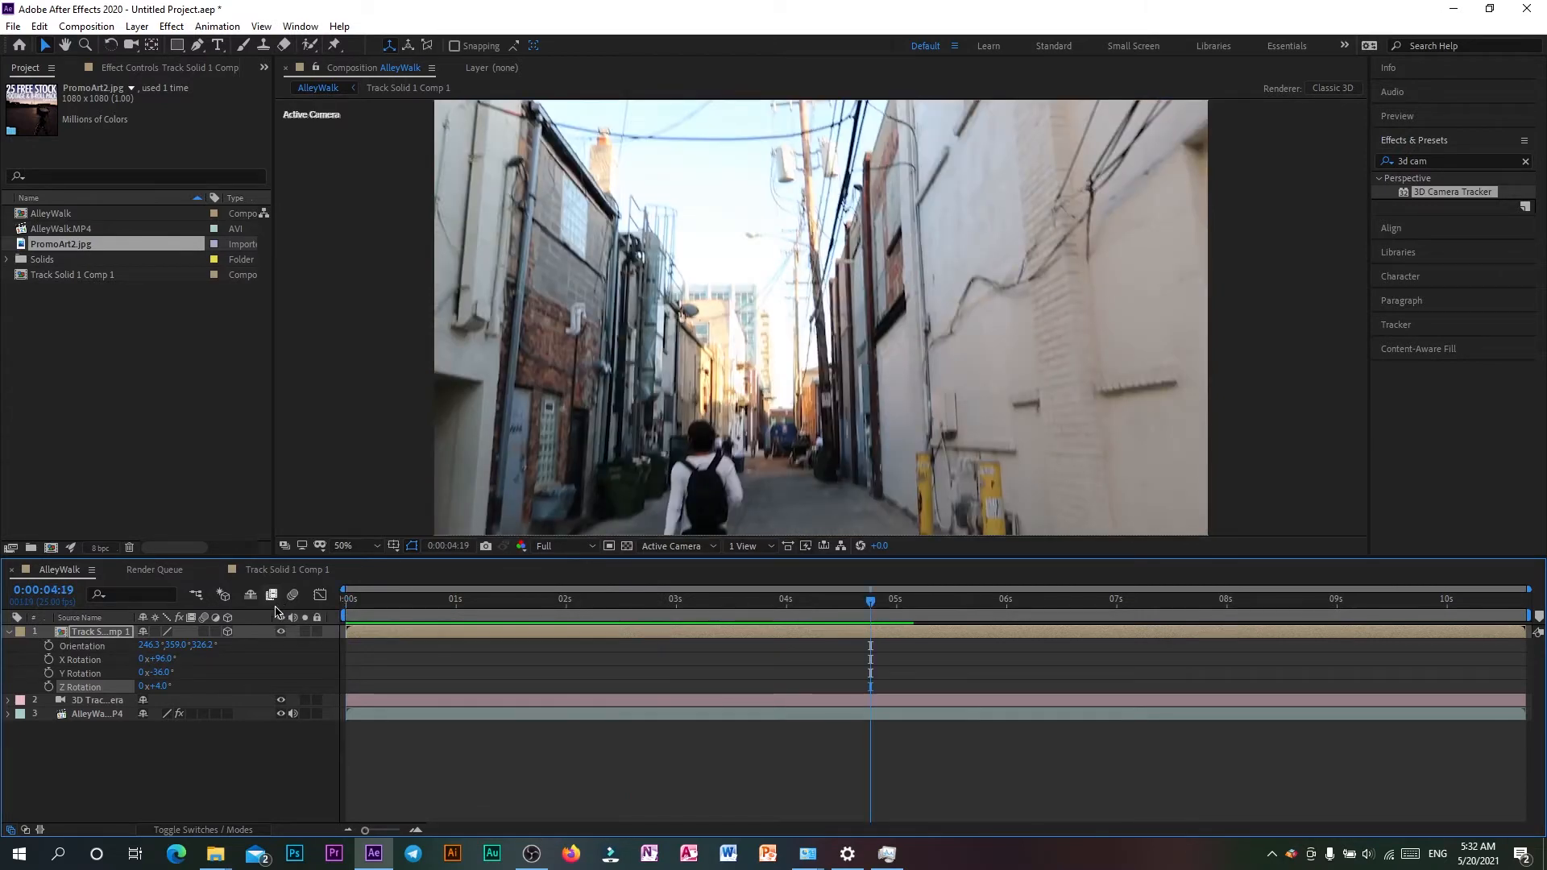
key(Home)
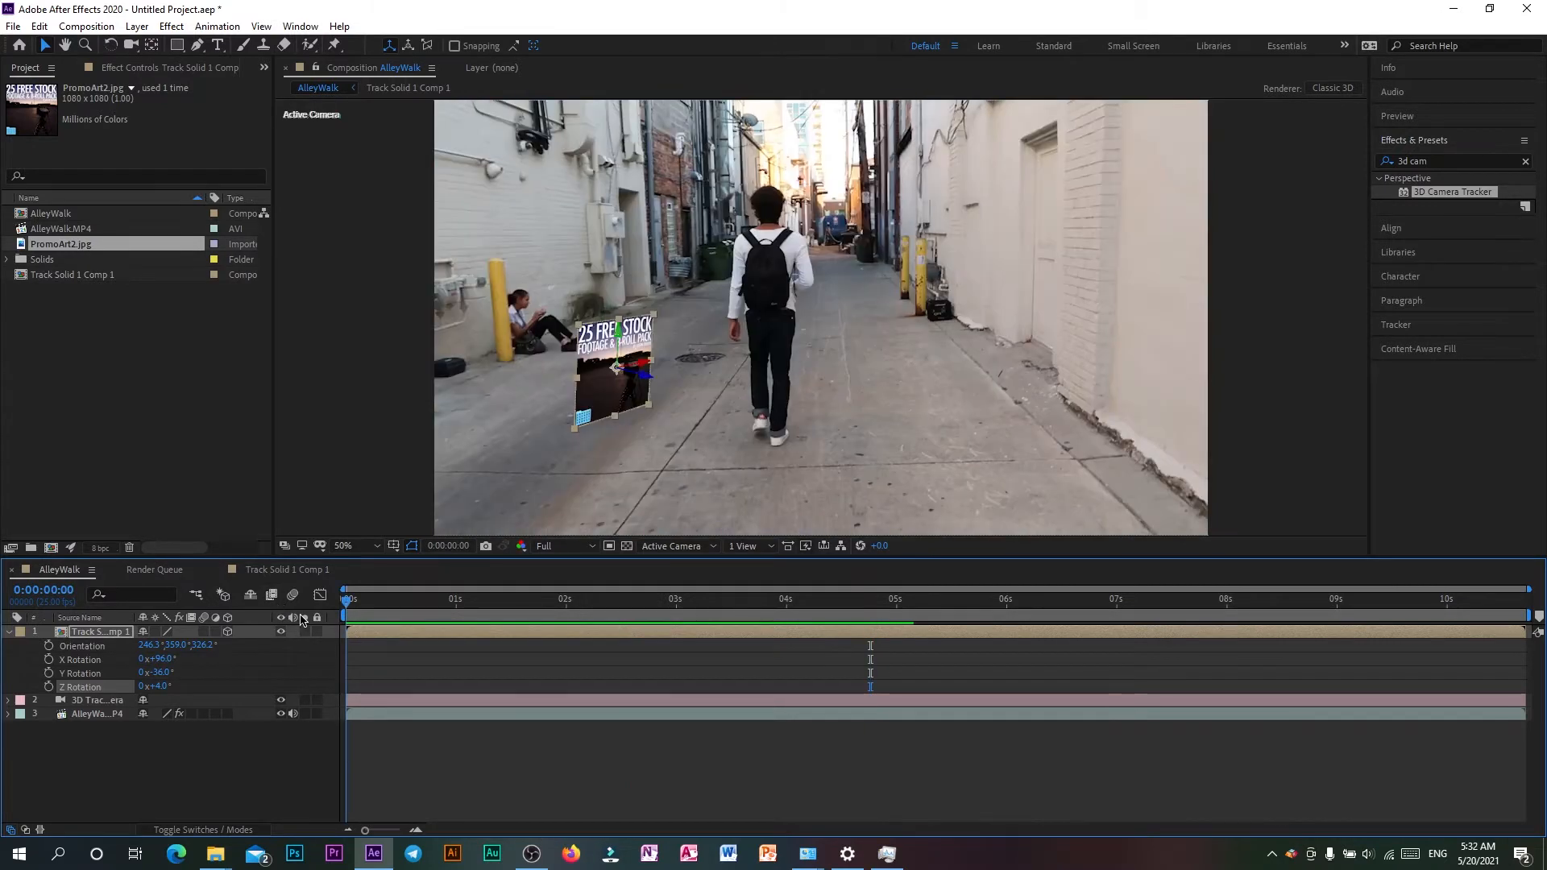
click(172, 755)
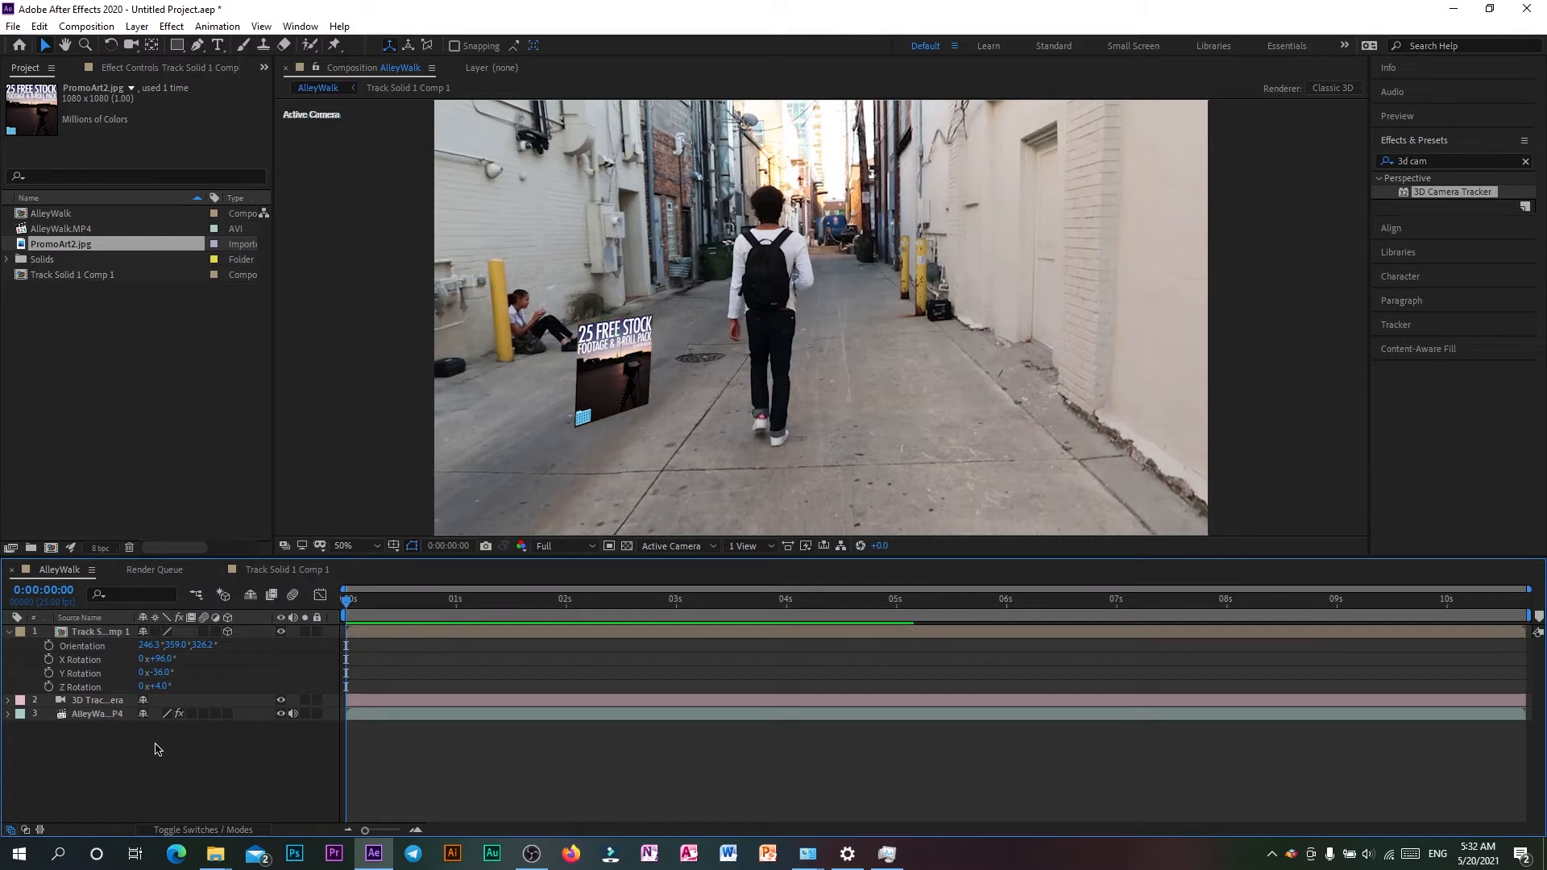
- Show the 3D Camera Tracker points of AlleyWalk.MP4 and create a solid from the three points on the right-hand wall beside the door
click(89, 717)
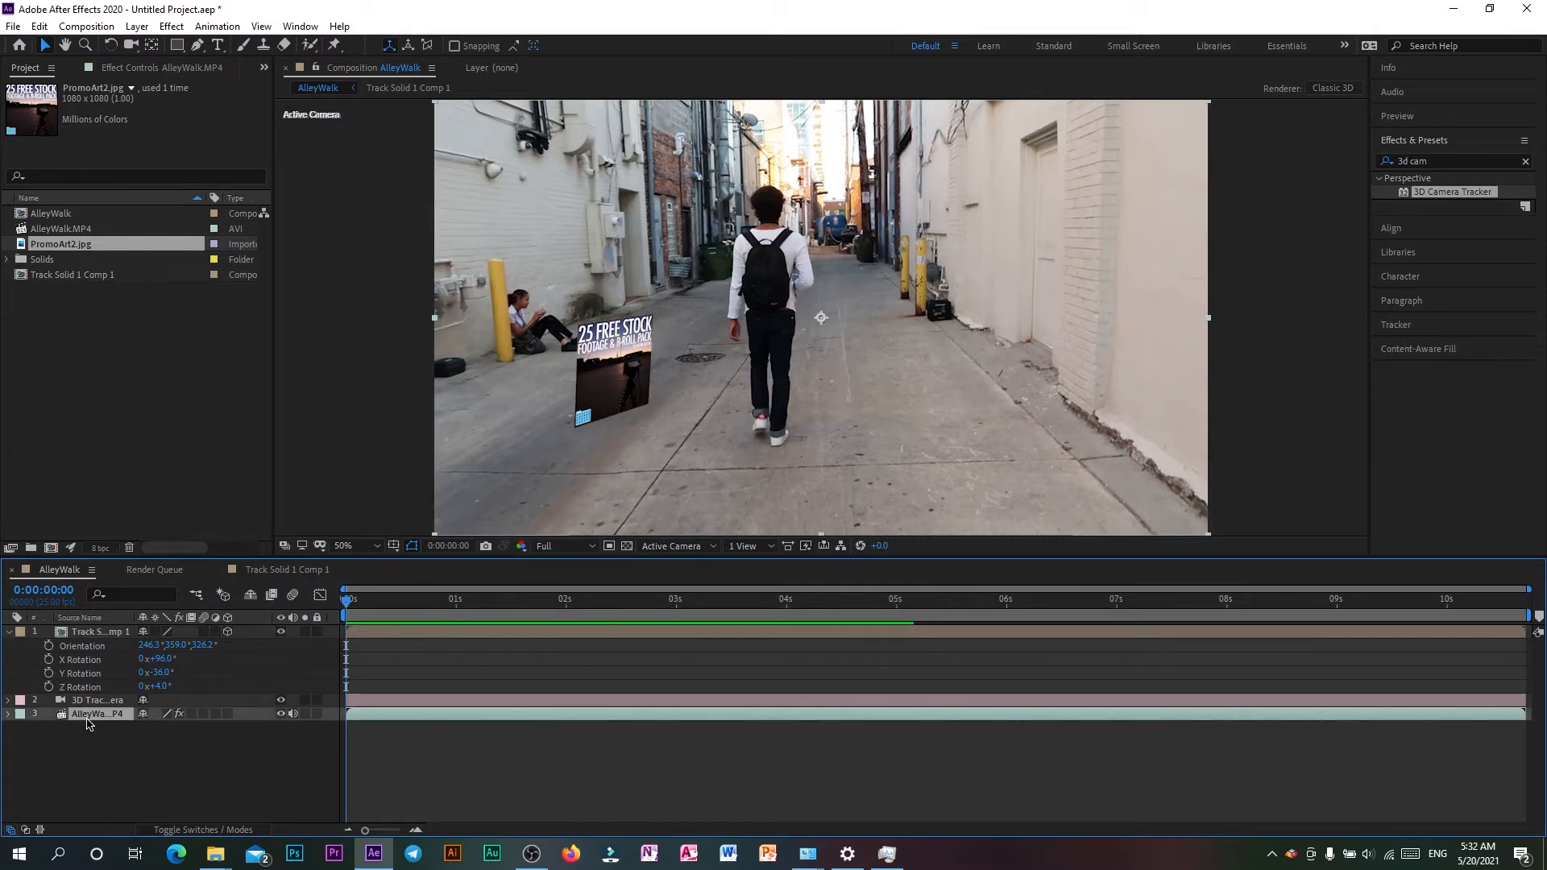
click(175, 69)
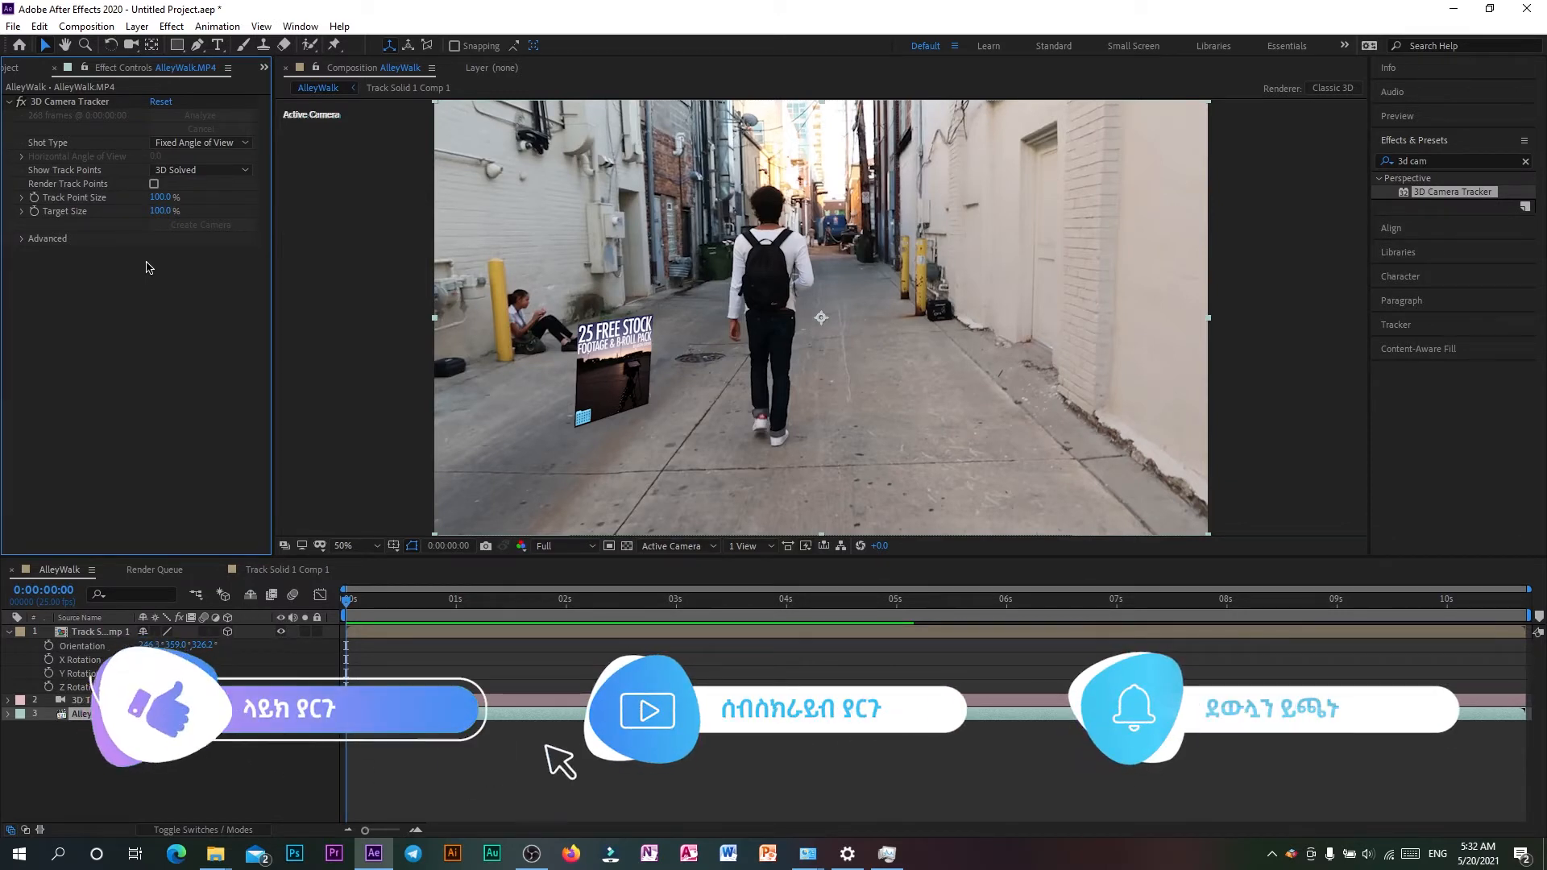
click(62, 104)
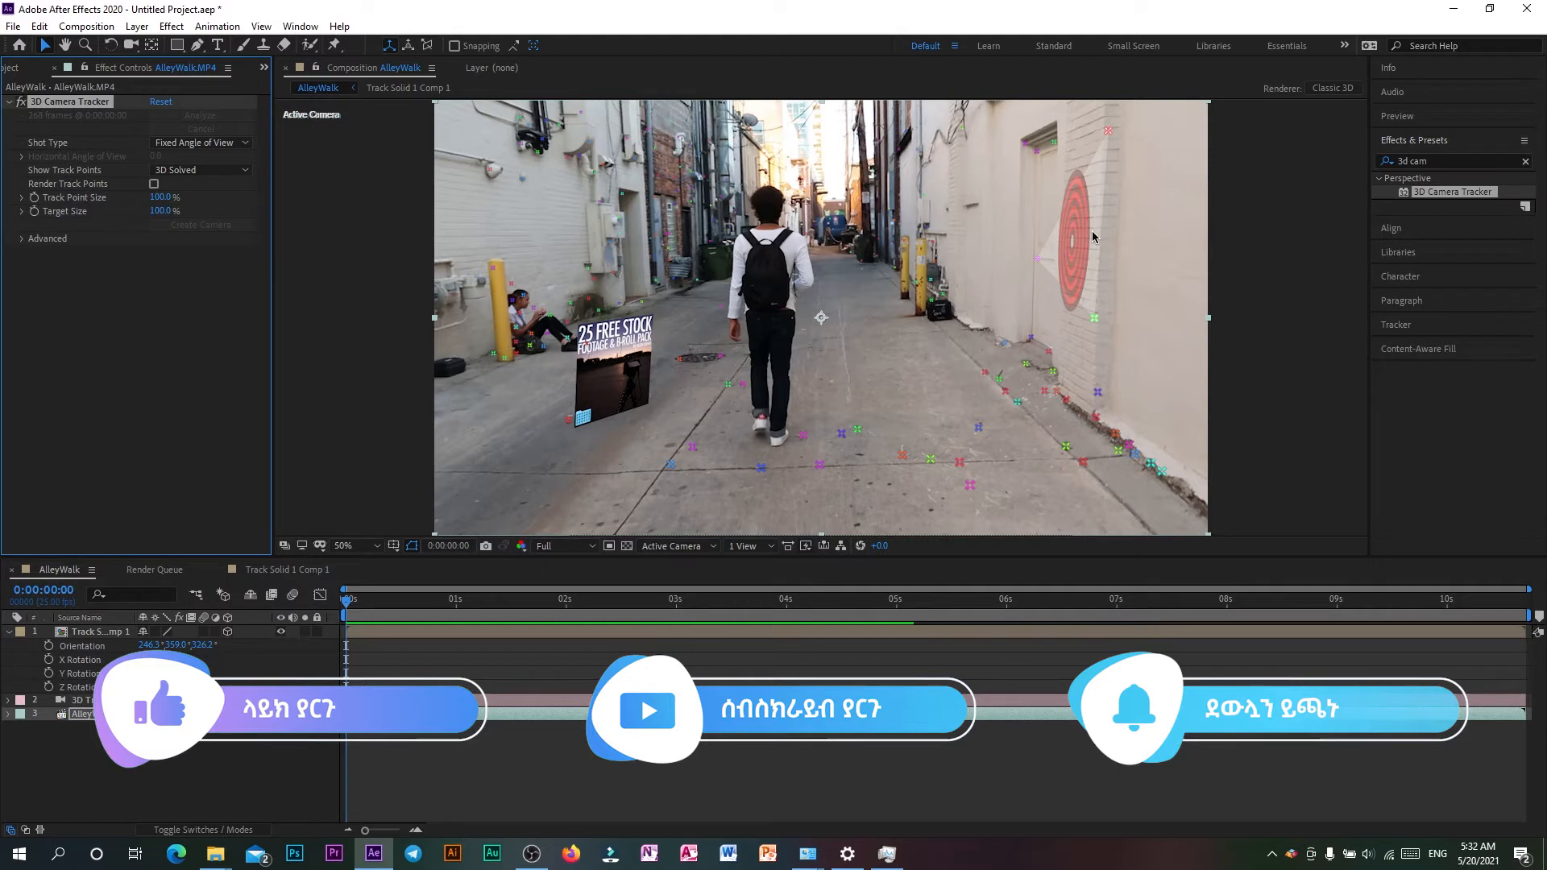
click(1096, 230)
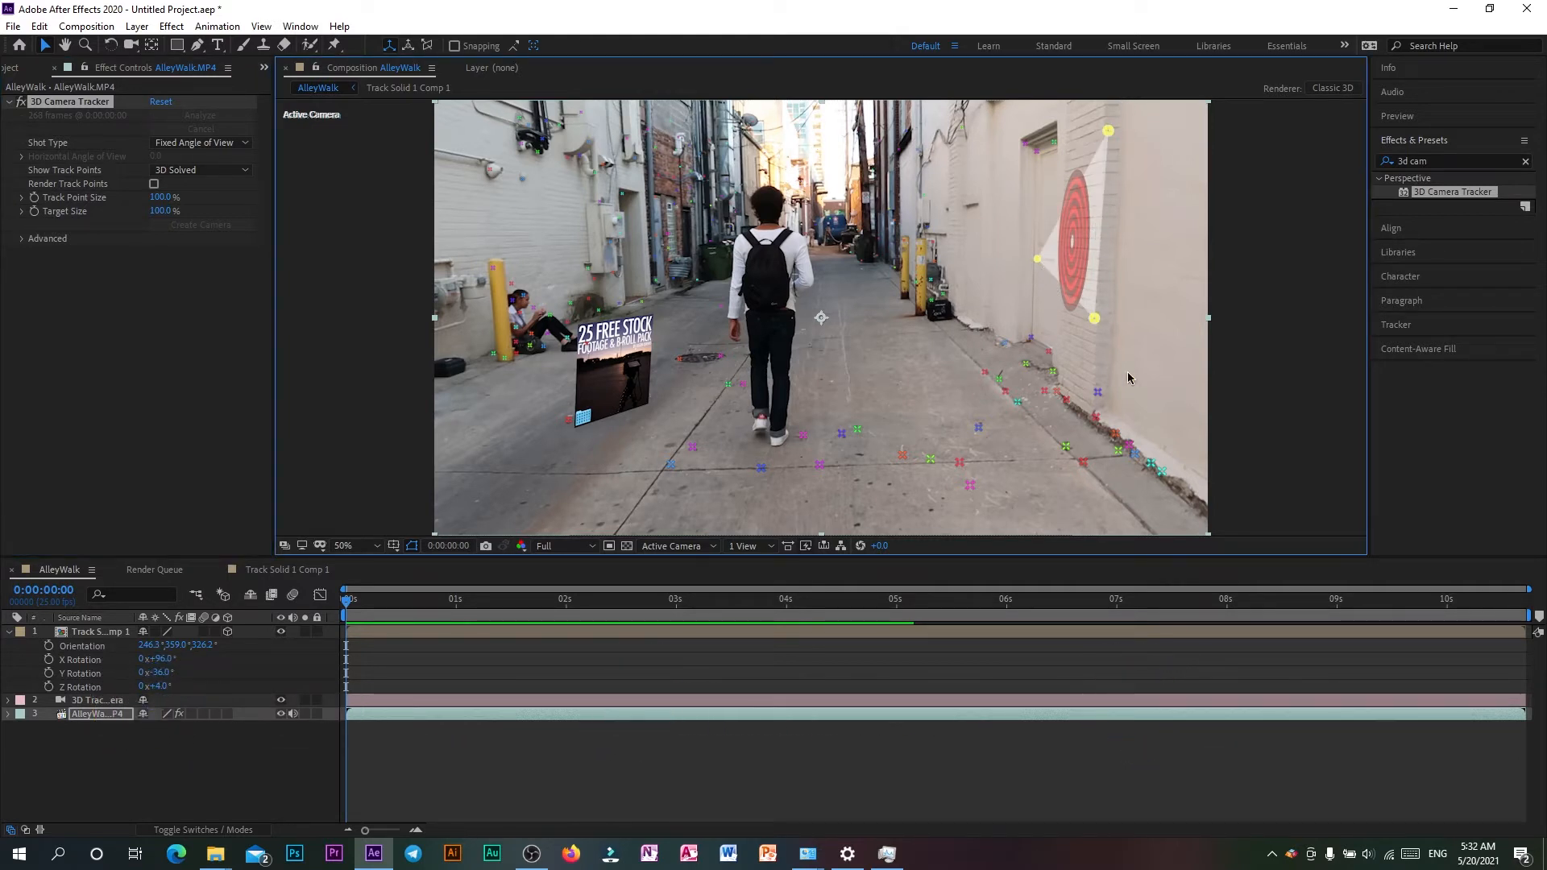
right_click(1098, 233)
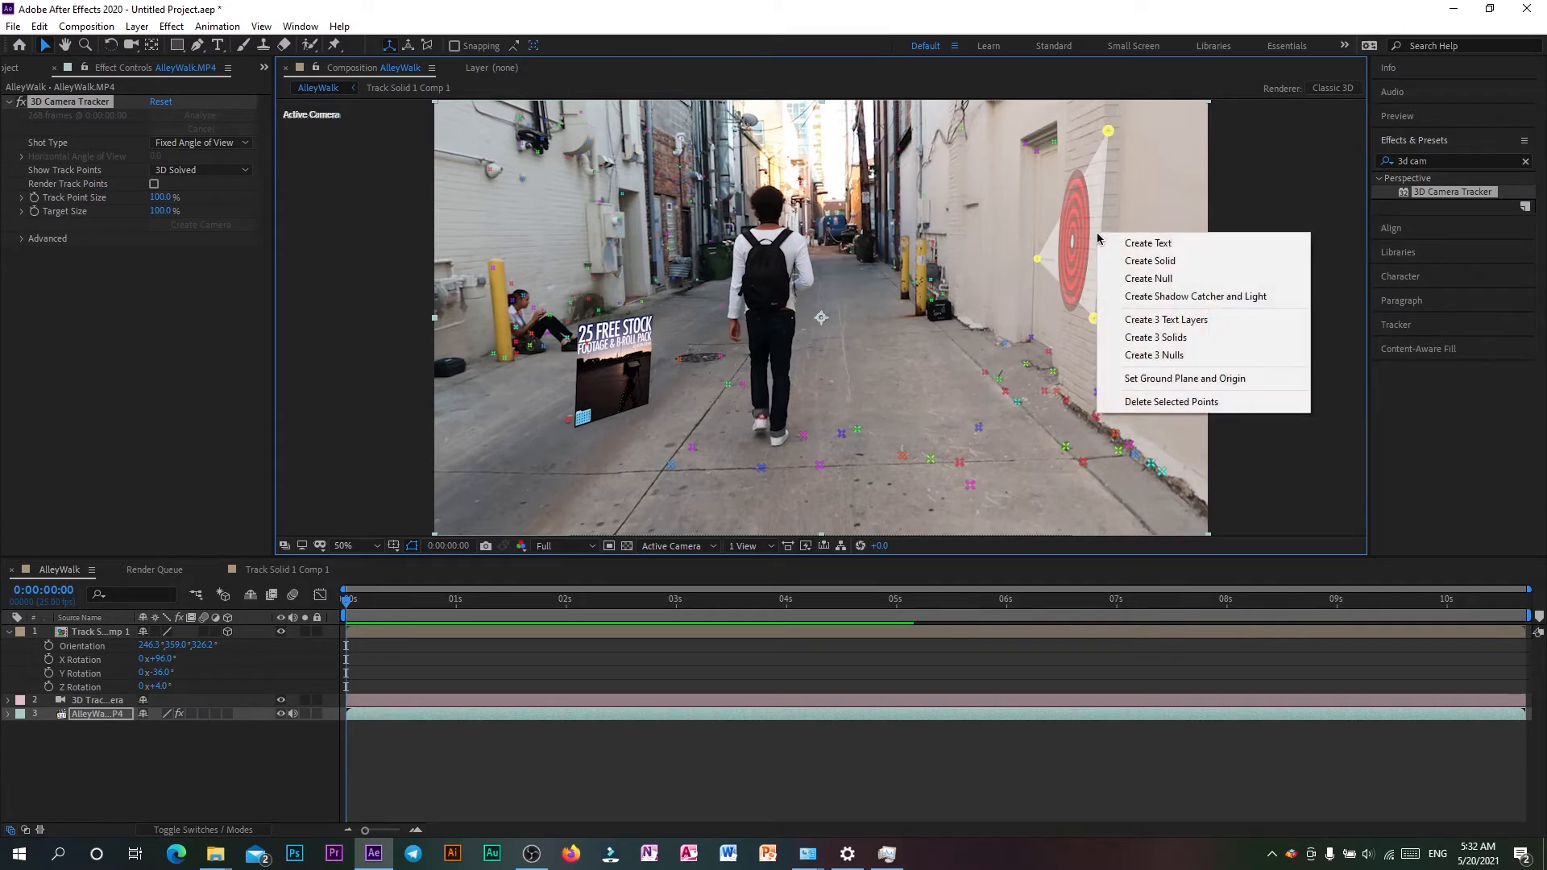
click(1122, 261)
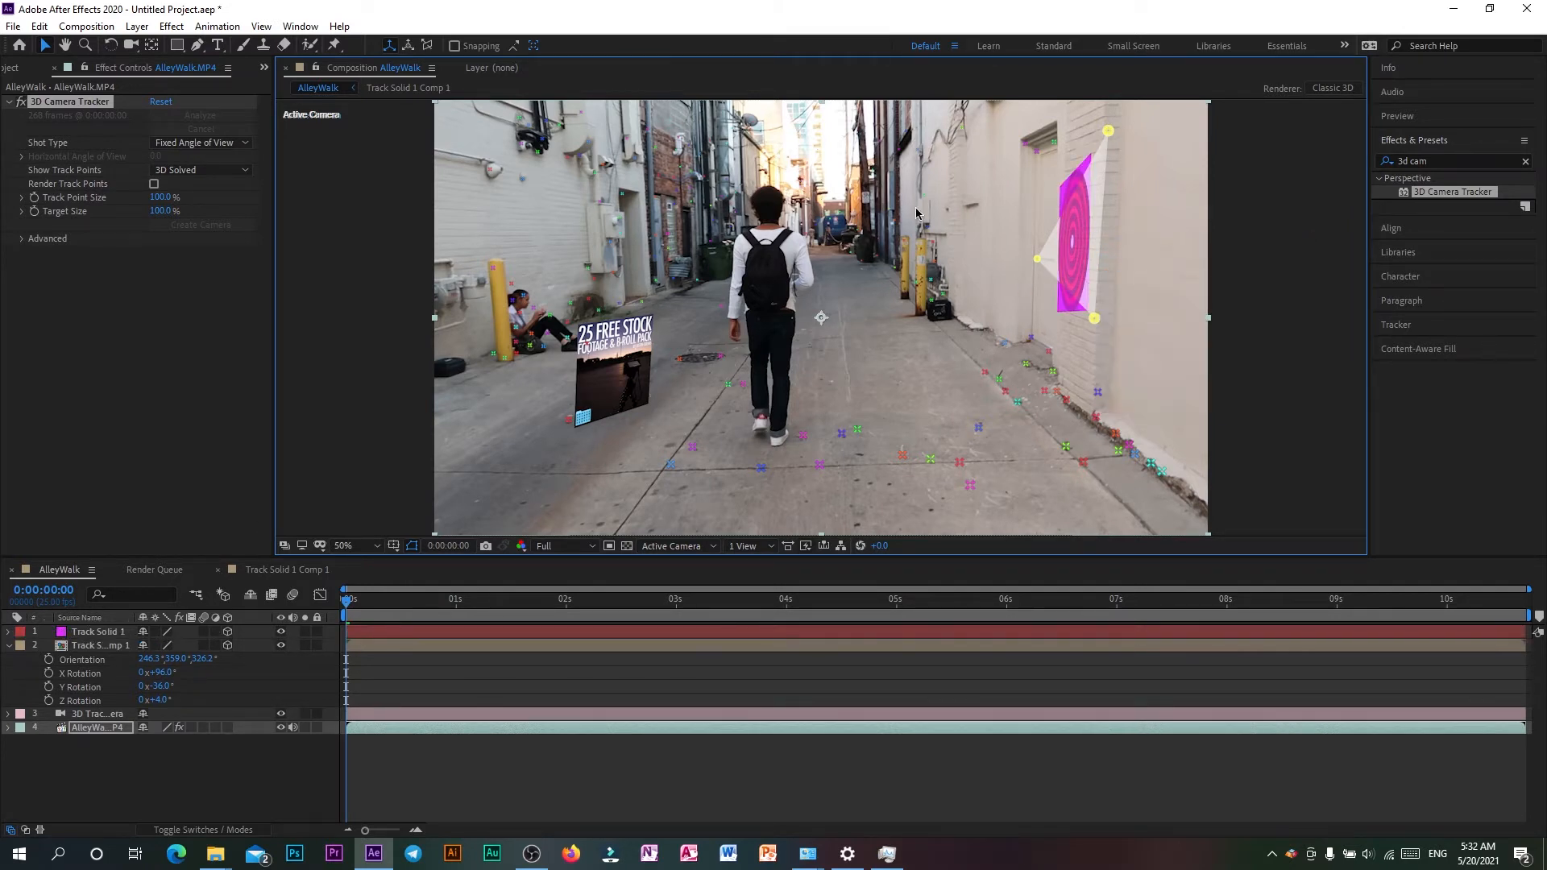
click(1140, 235)
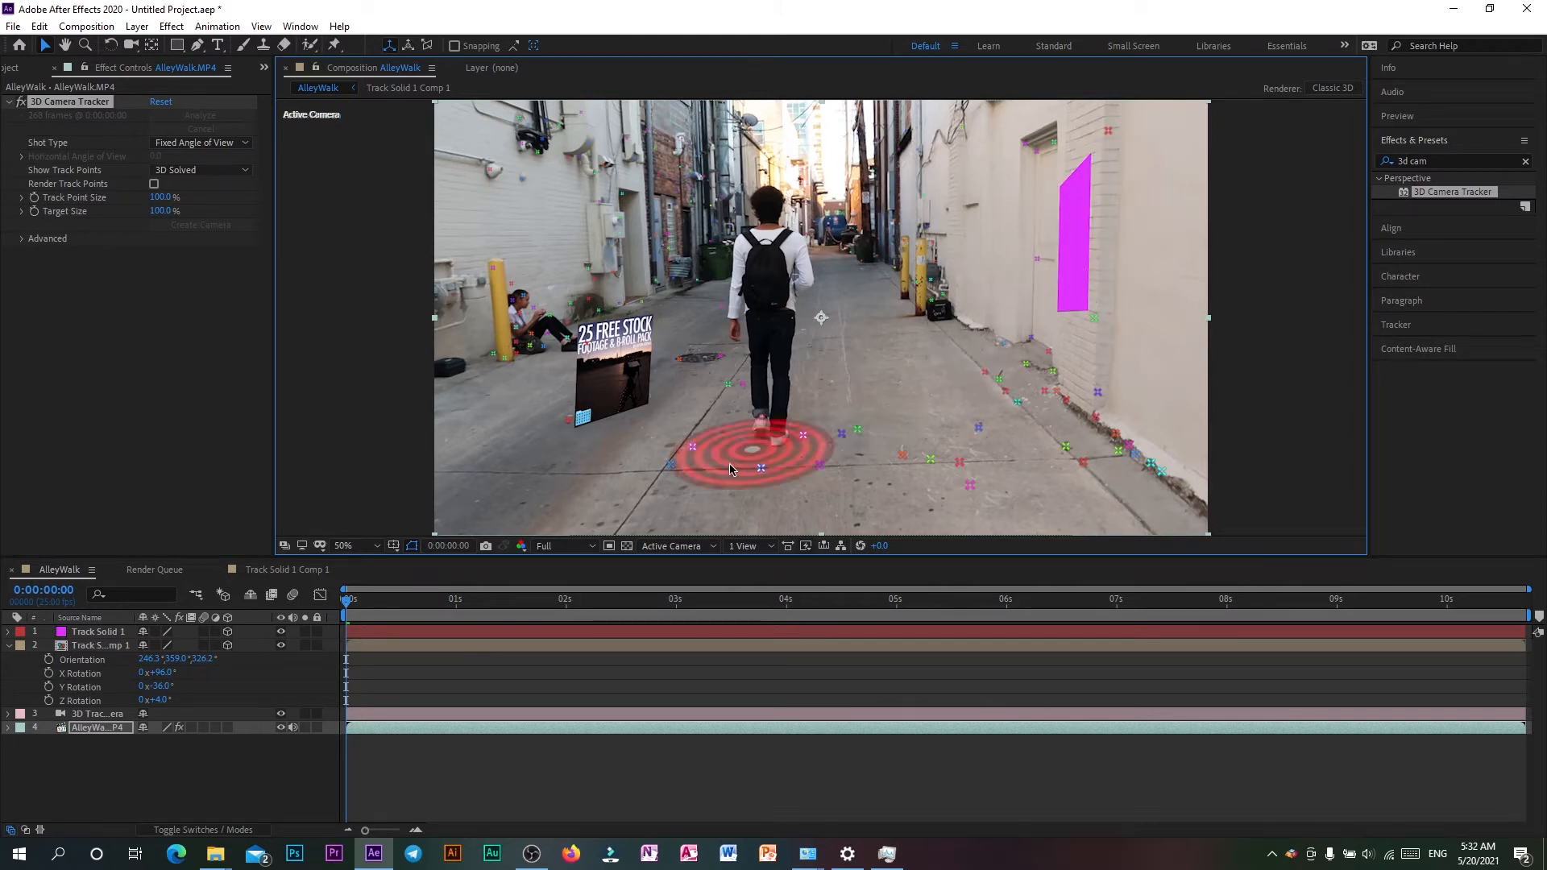
- Pre-compose the magenta Track Solid 1 layer and delete the solid inside the new precomposition
click(105, 633)
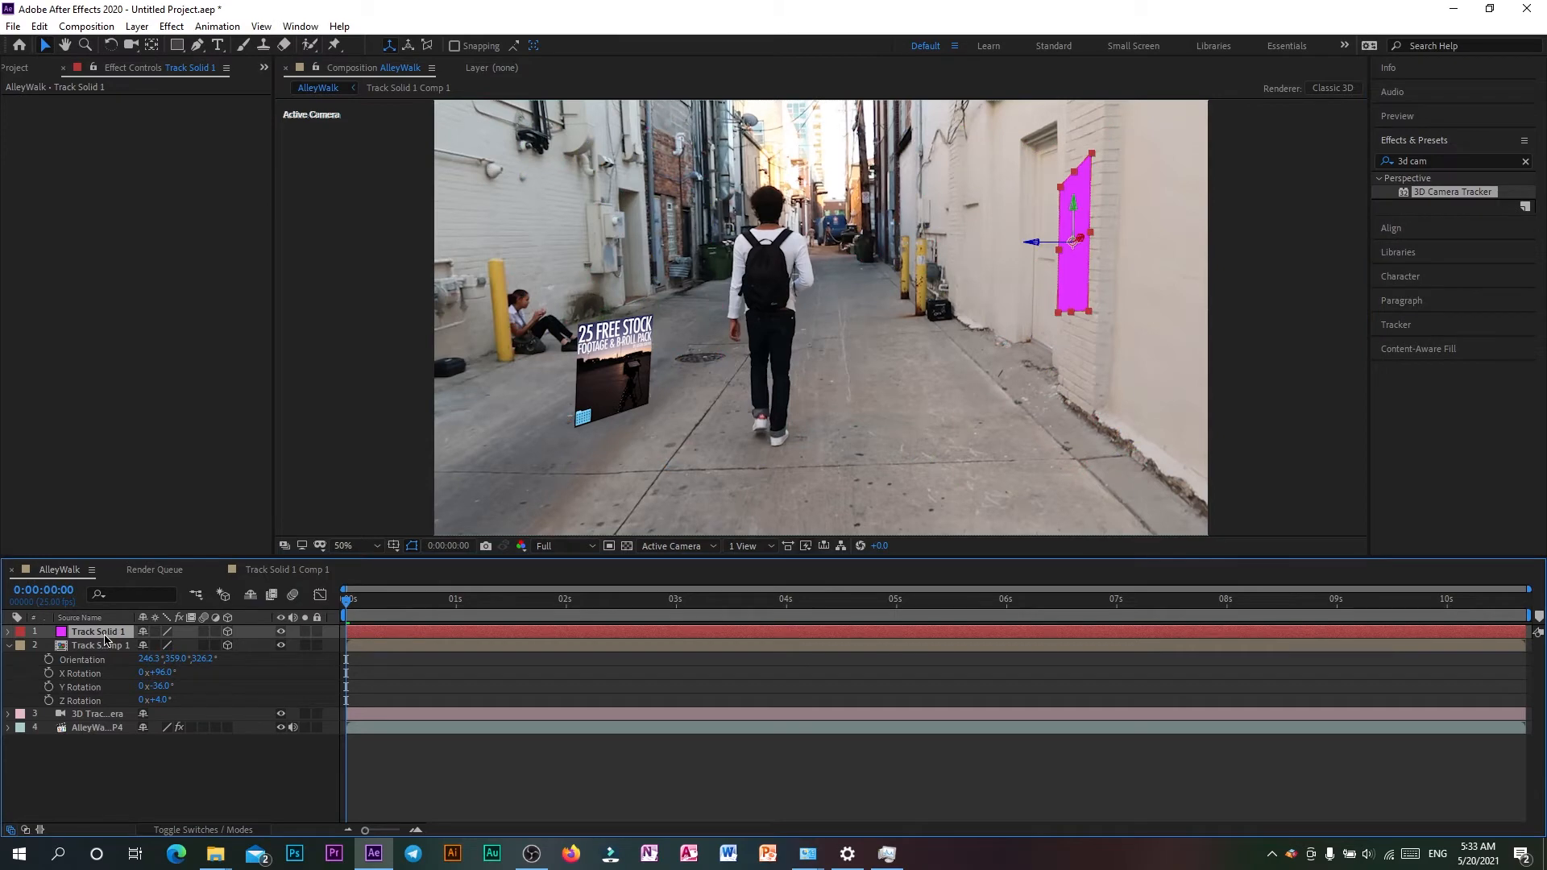
right_click(105, 639)
click(133, 556)
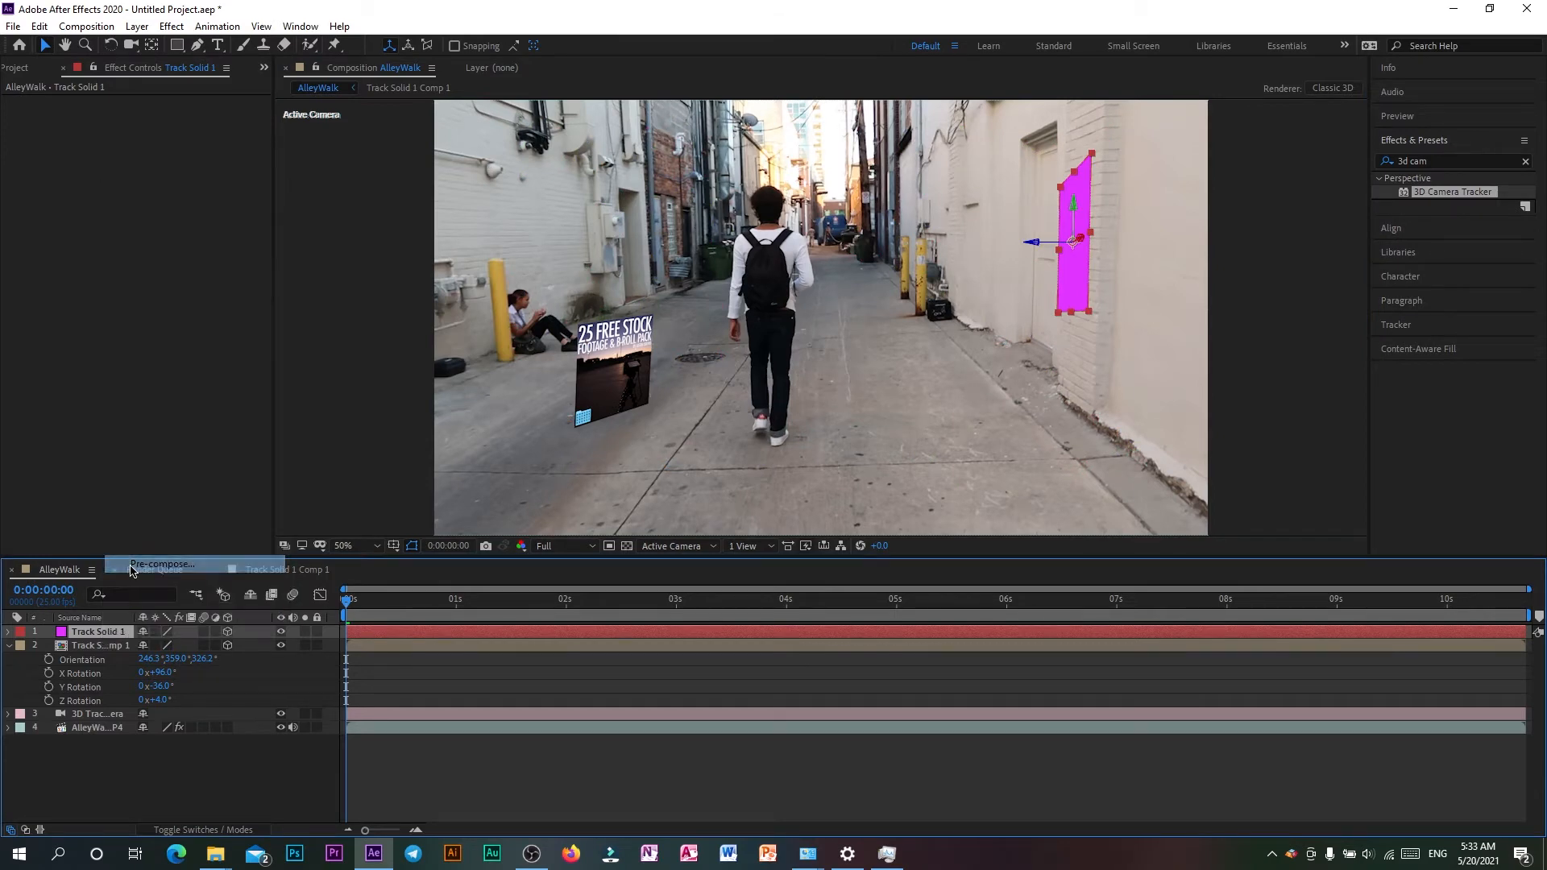
click(802, 532)
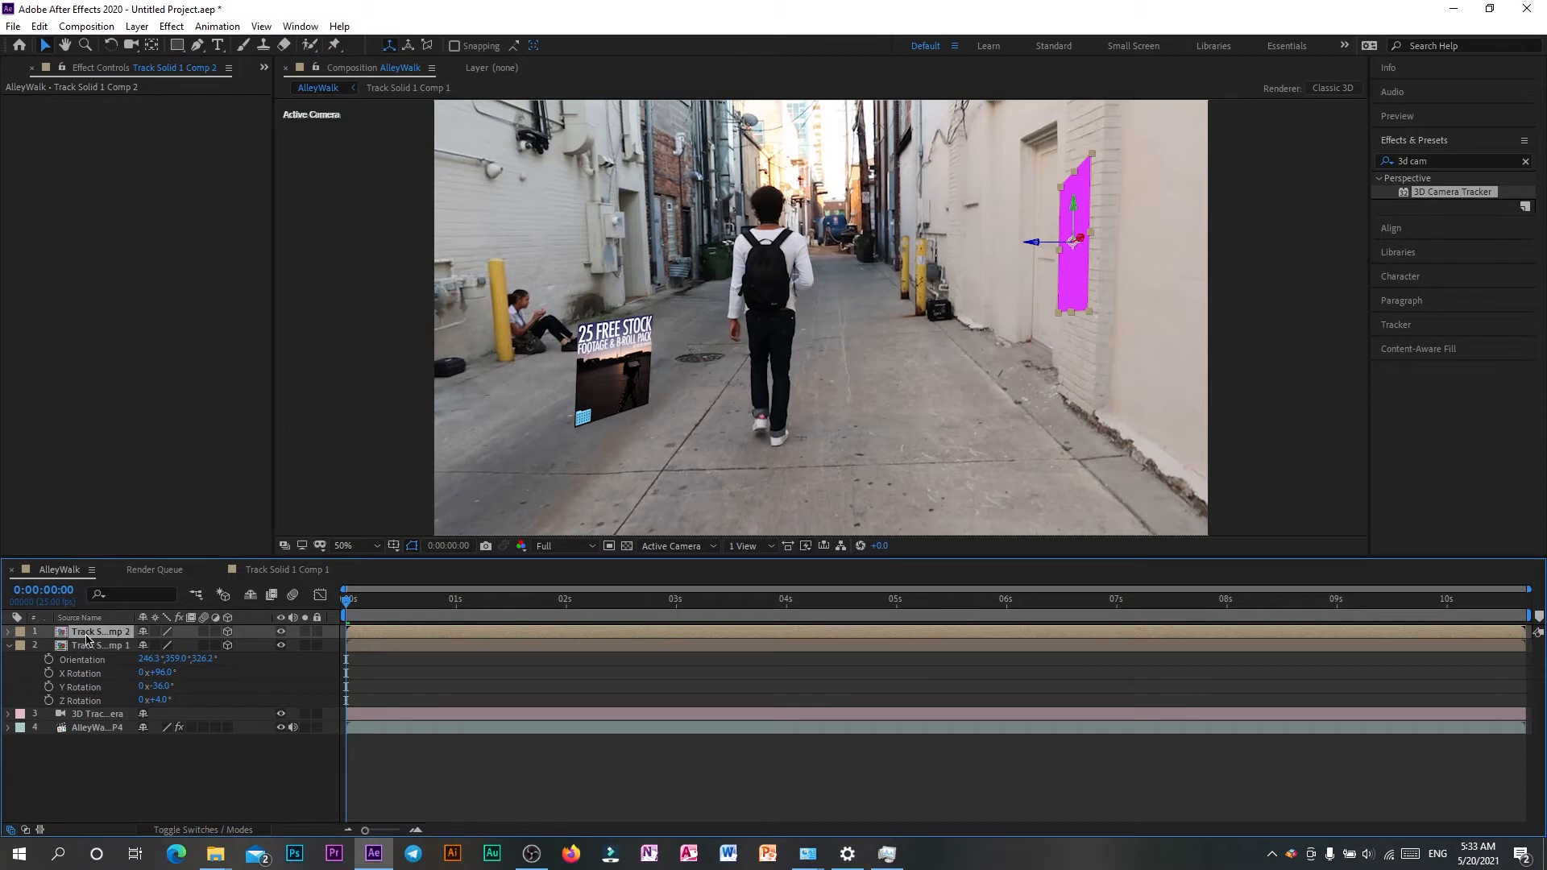
double_click(87, 633)
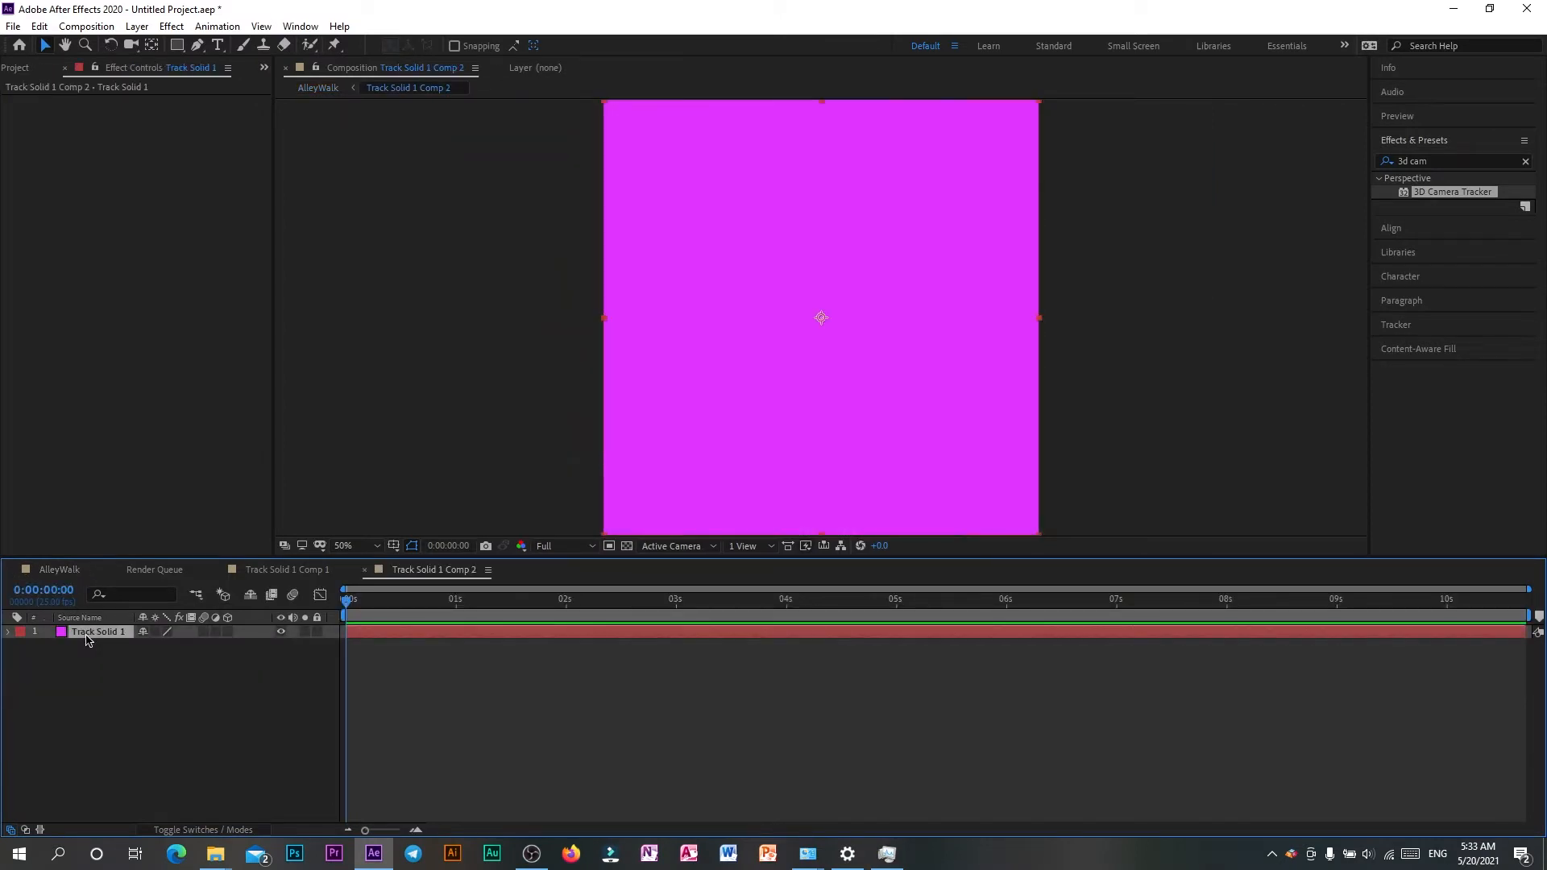
key(Delete)
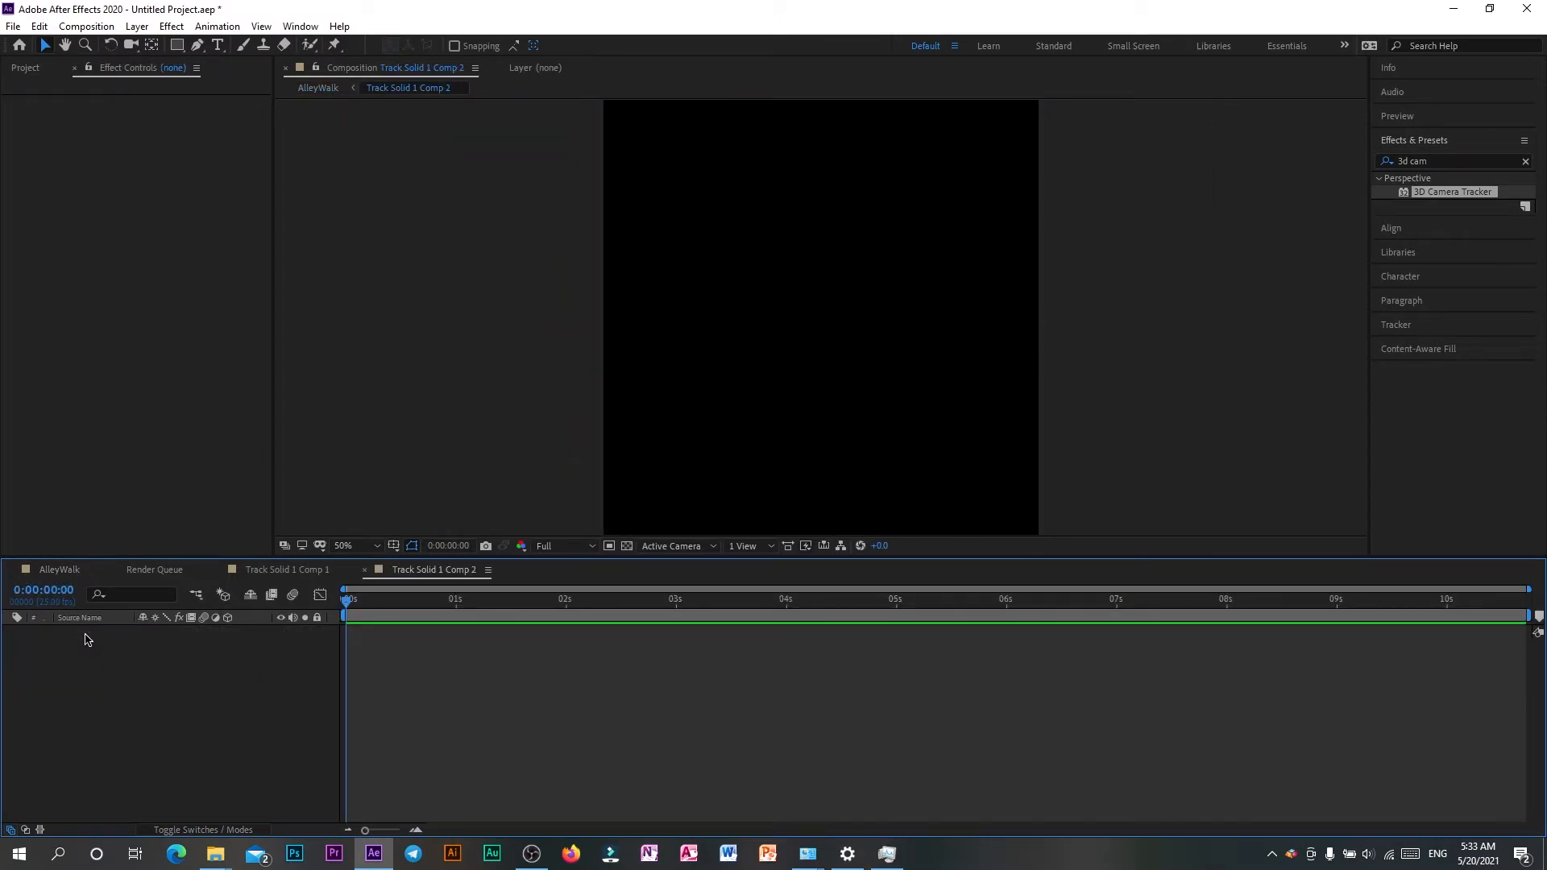
- Import the PromoArt image as footage and add it as a layer in Track Solid 1 Comp 2
click(23, 72)
click(148, 396)
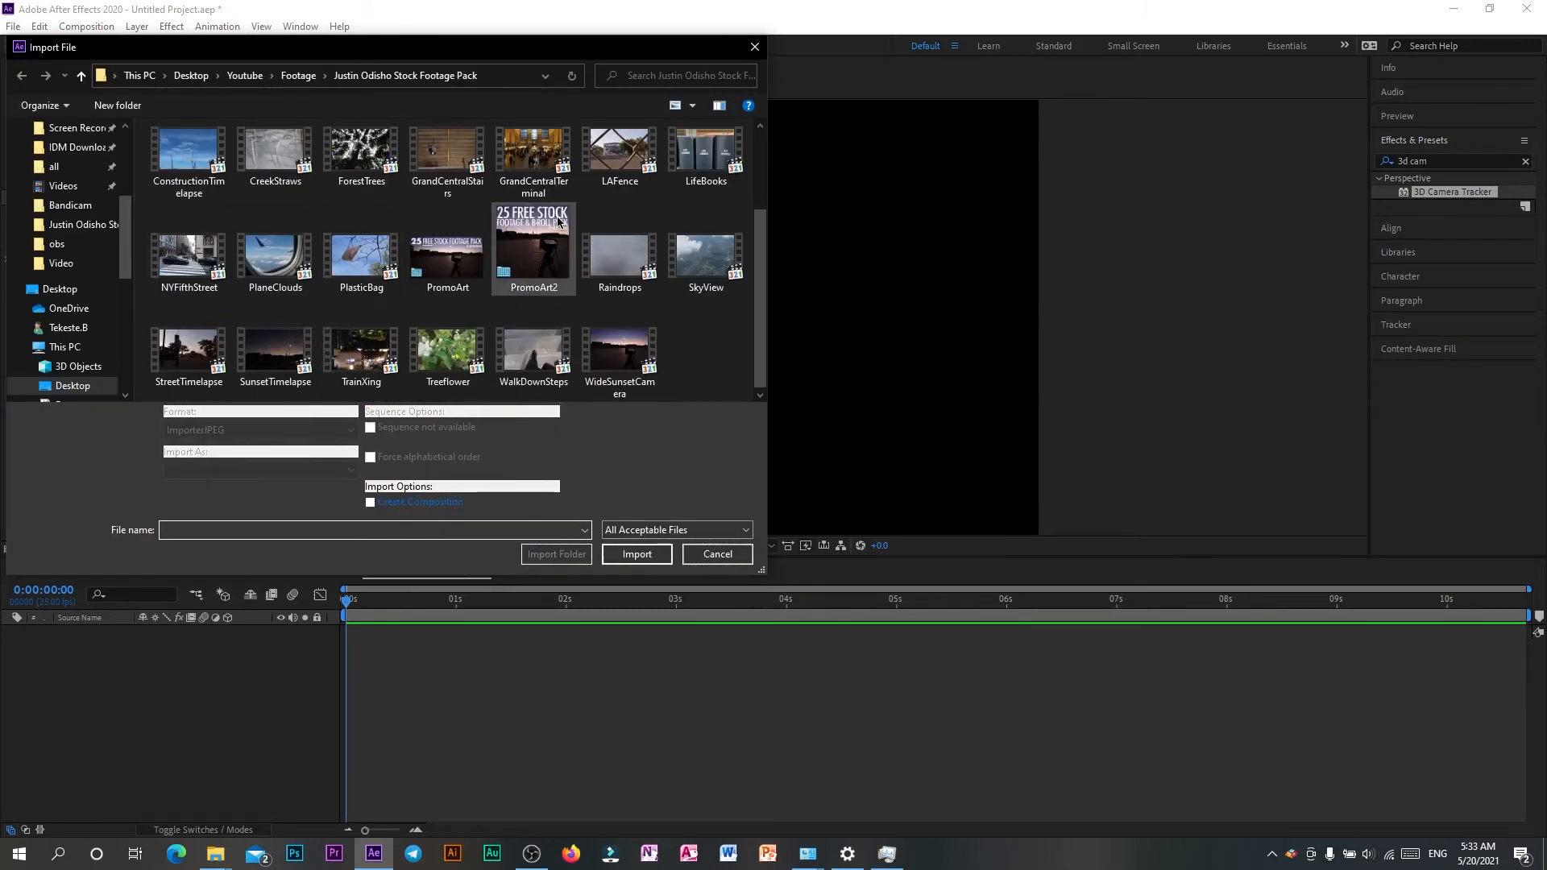
click(444, 268)
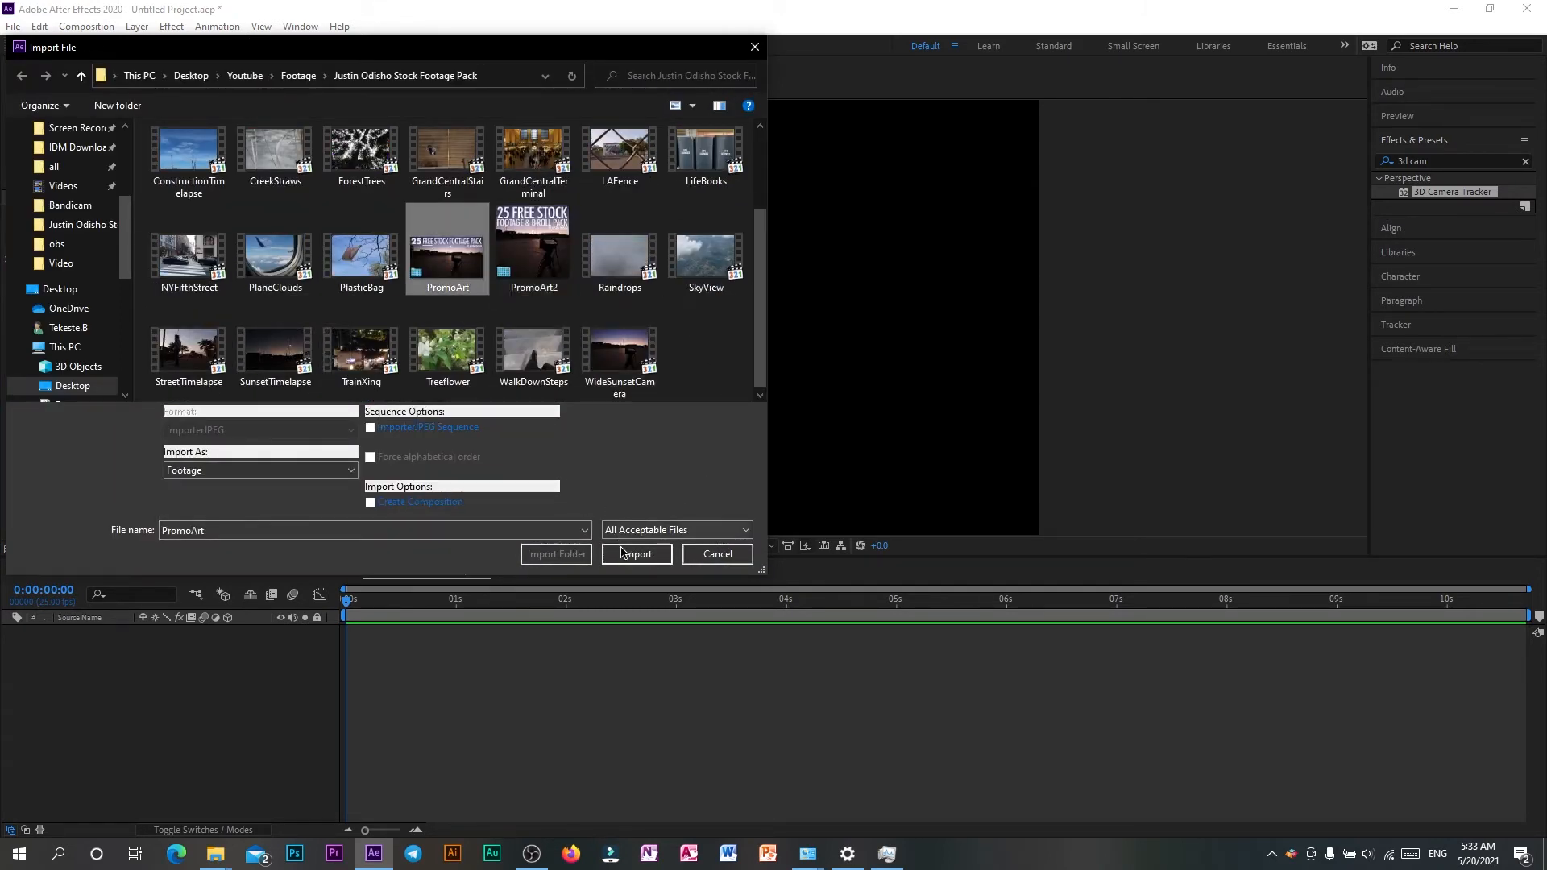
click(637, 553)
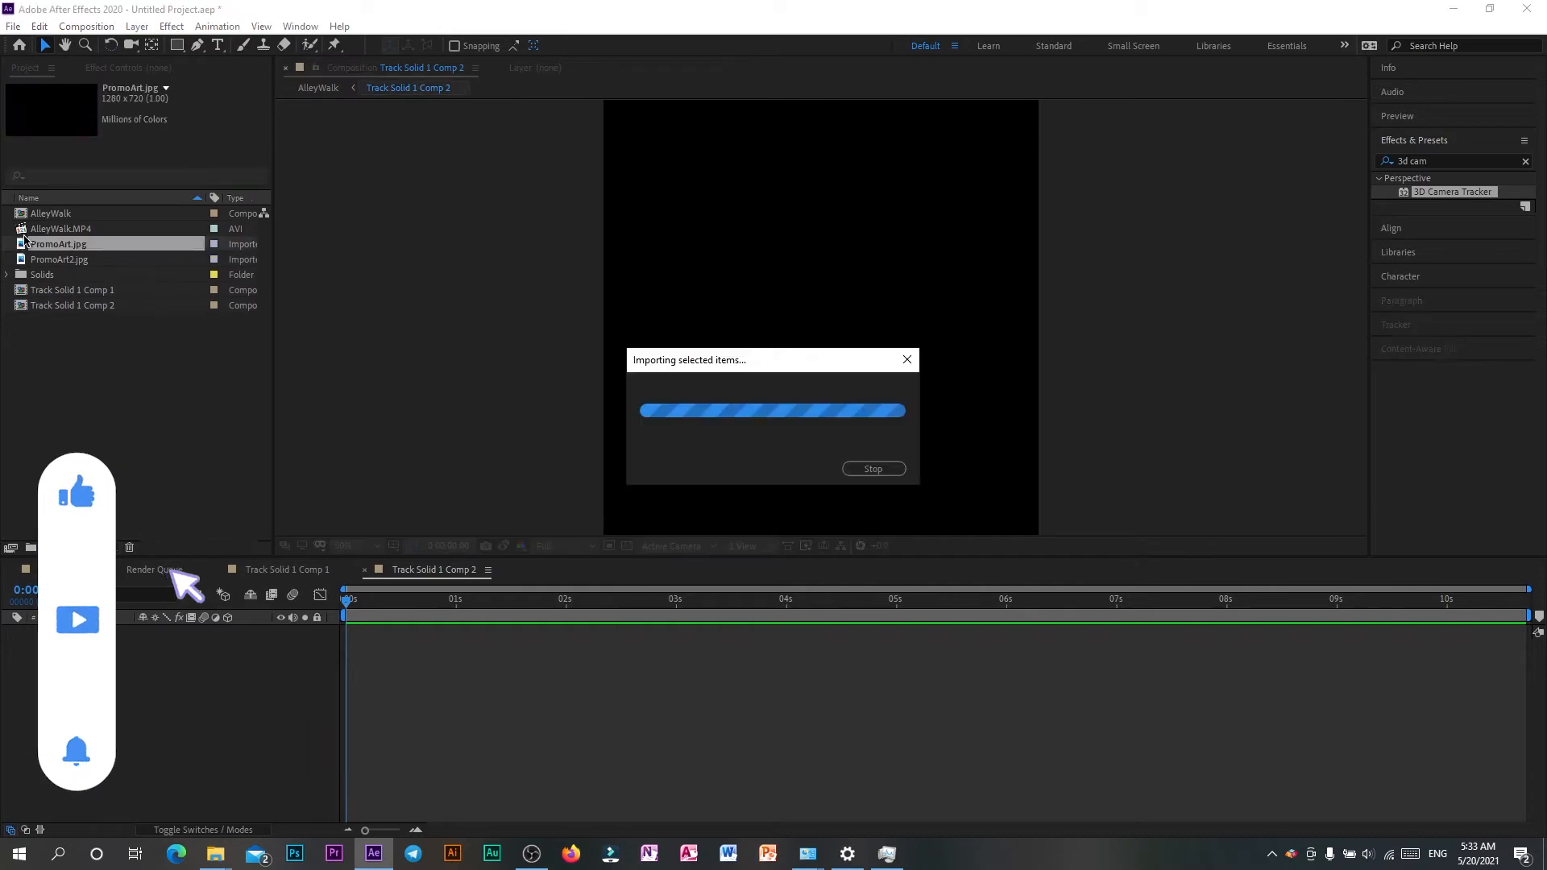
drag(26, 246, 131, 653)
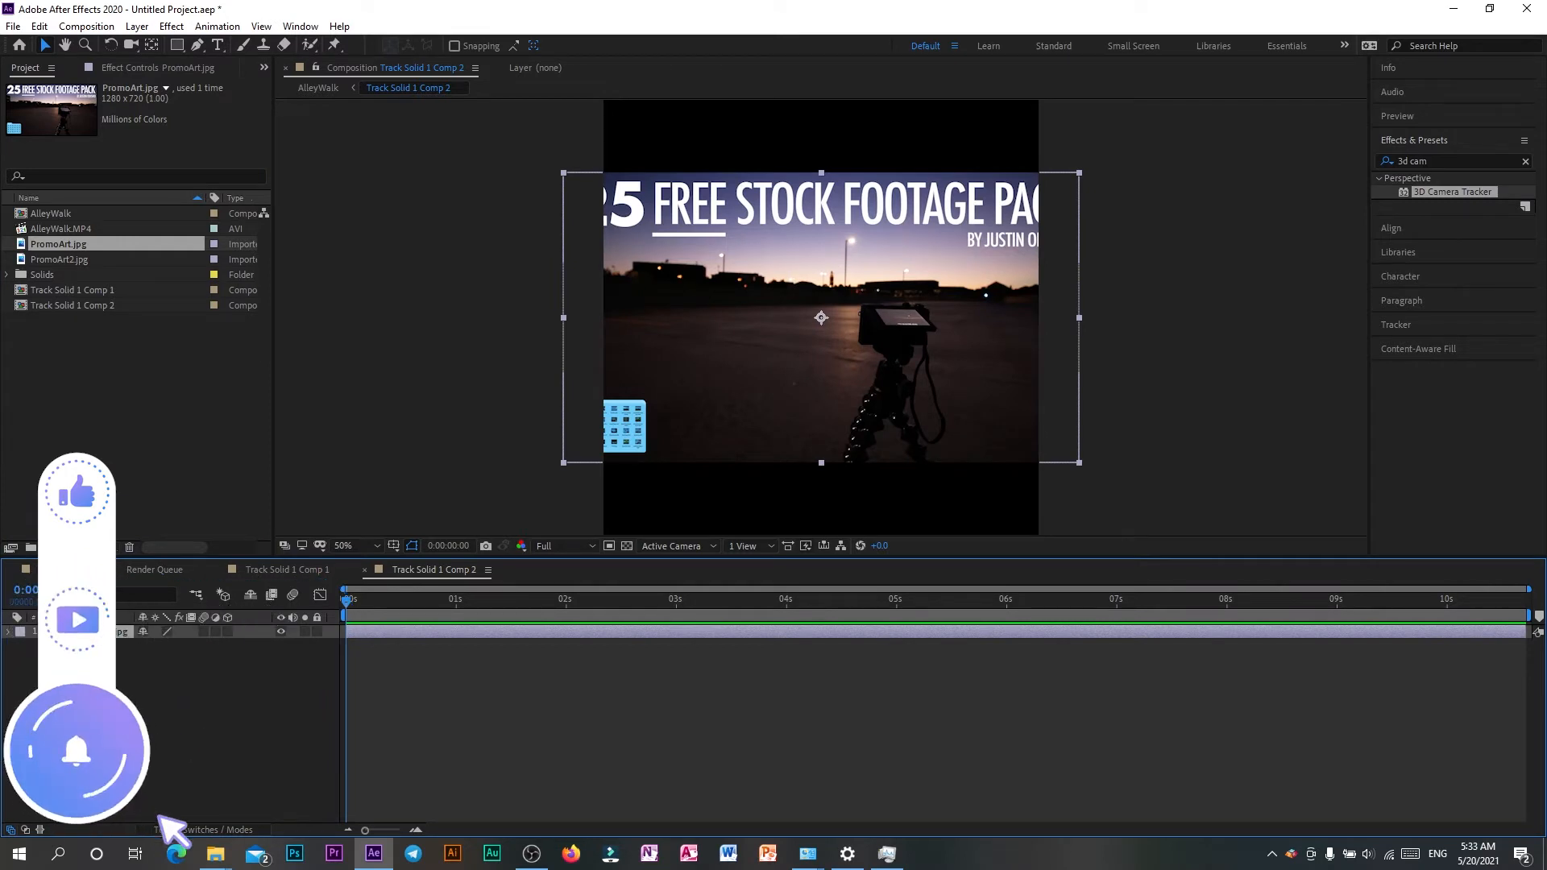
- Scale the PromoArt layer to 85% so it fits the width of the composition
key(s)
drag(179, 645, 177, 644)
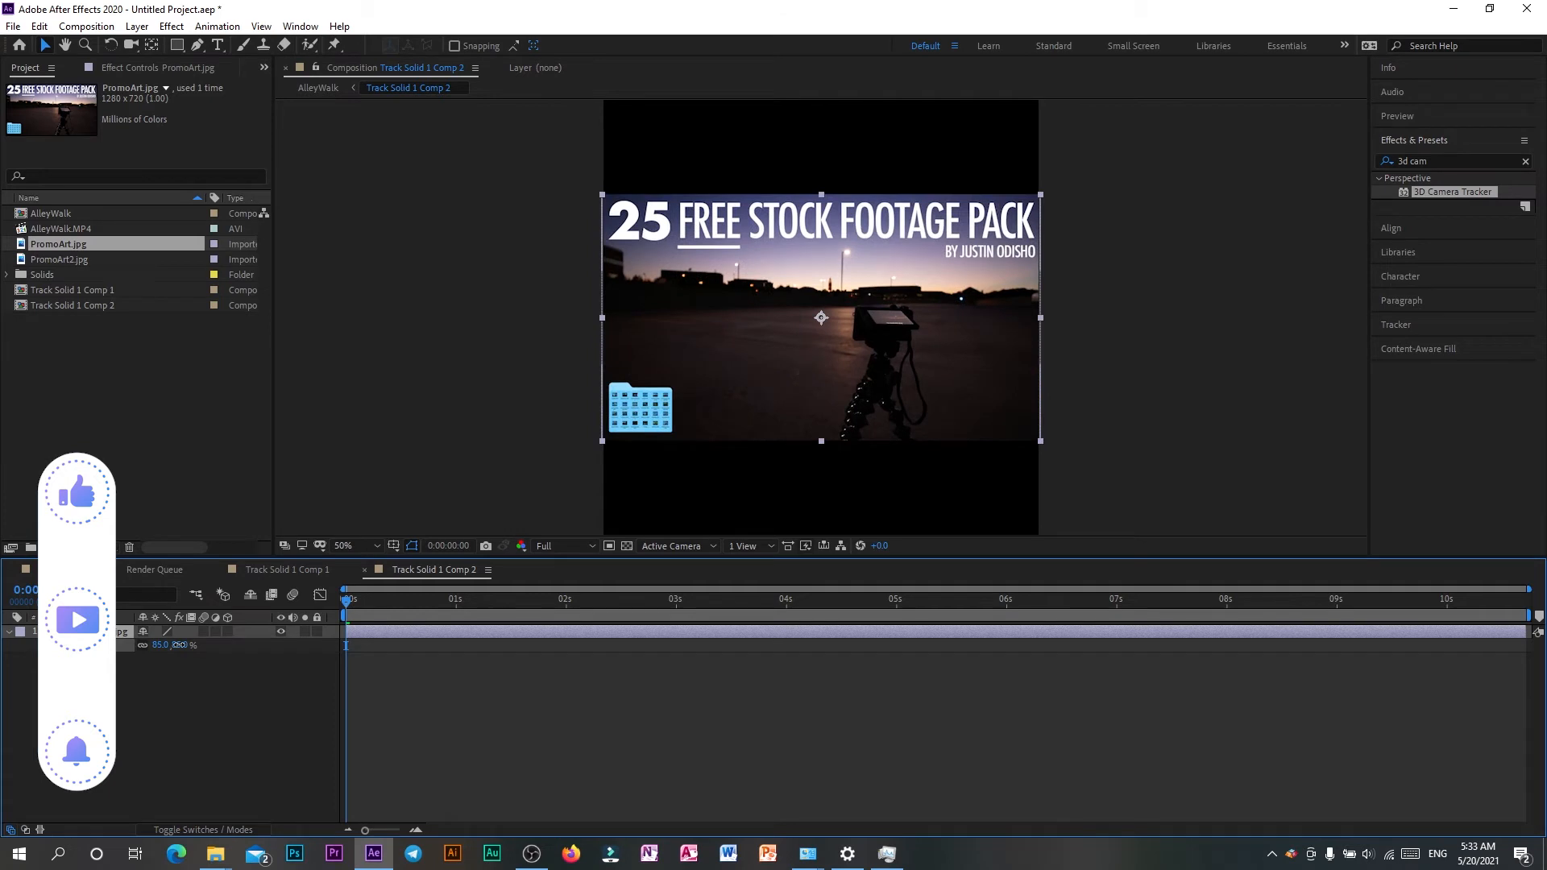
click(465, 679)
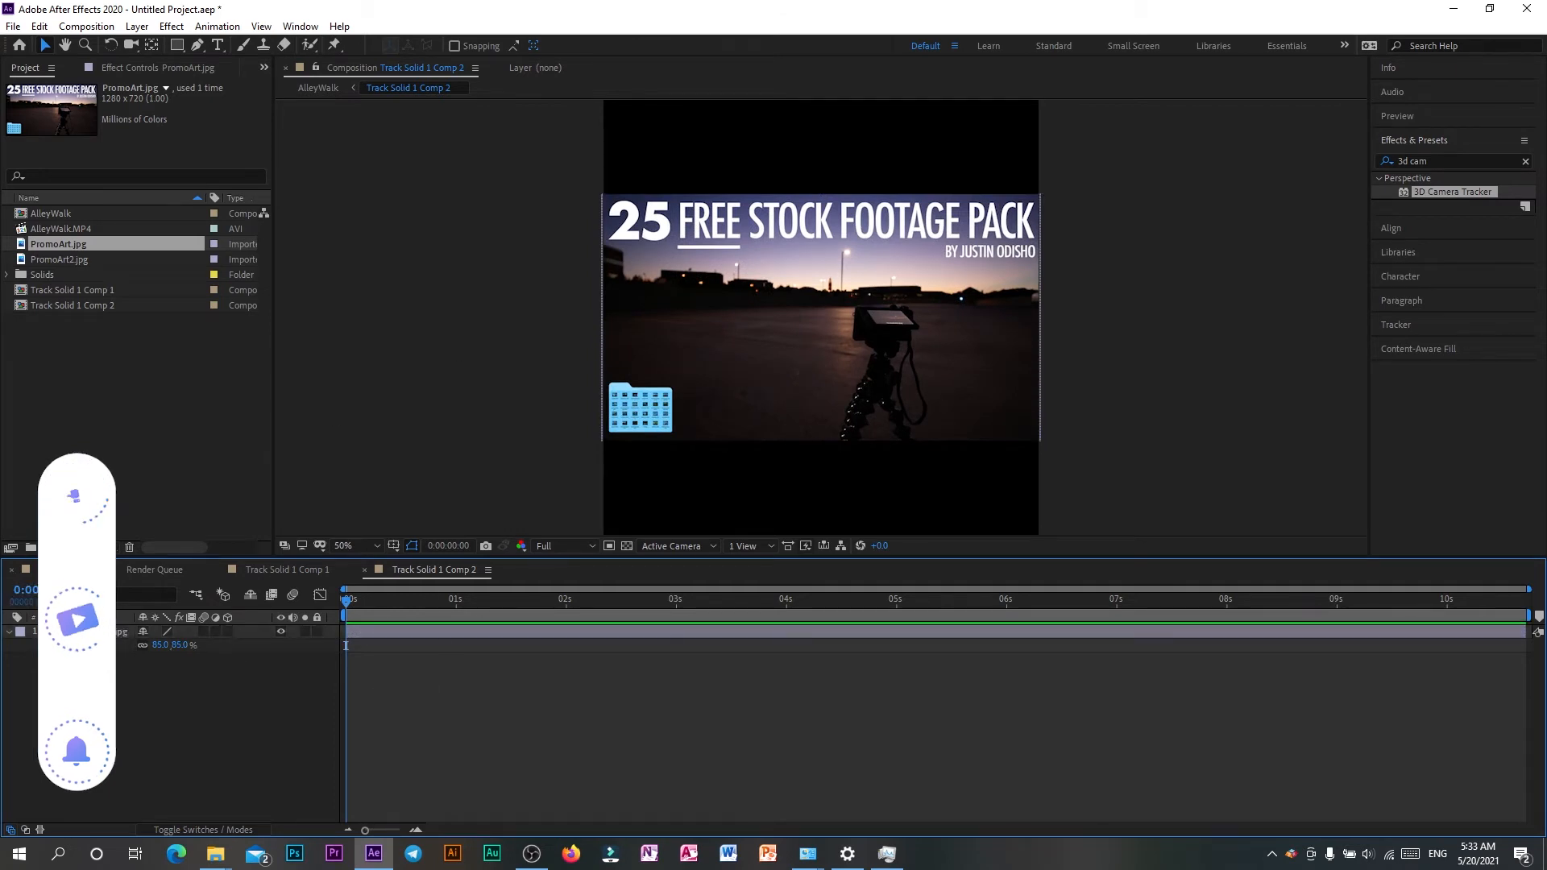
- Return to the AlleyWalk composition and preview both tracked images in the alley
click(71, 573)
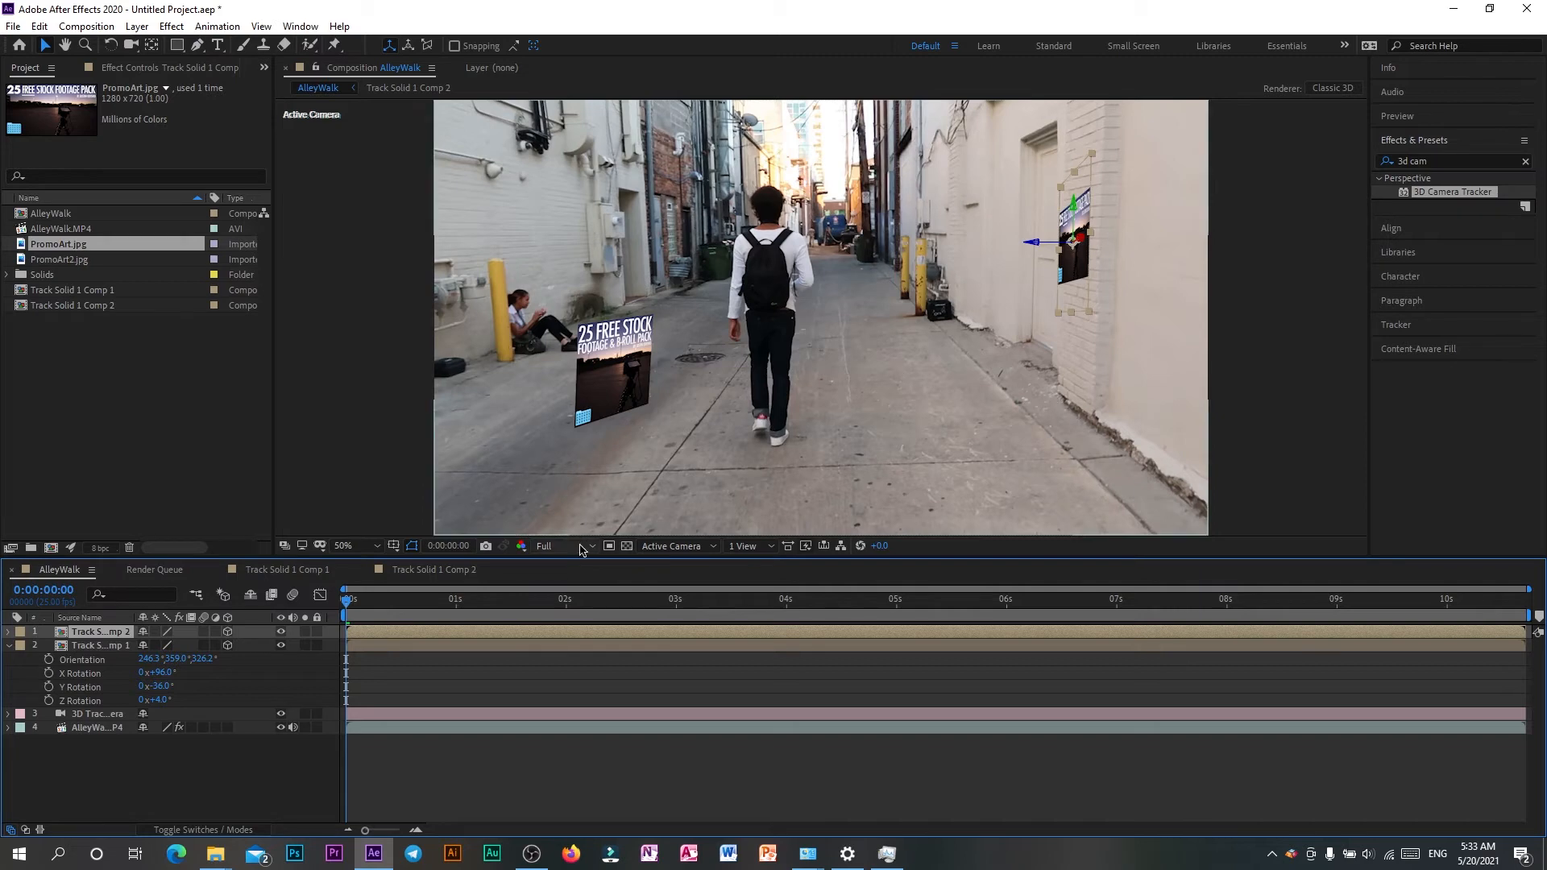
key(space)
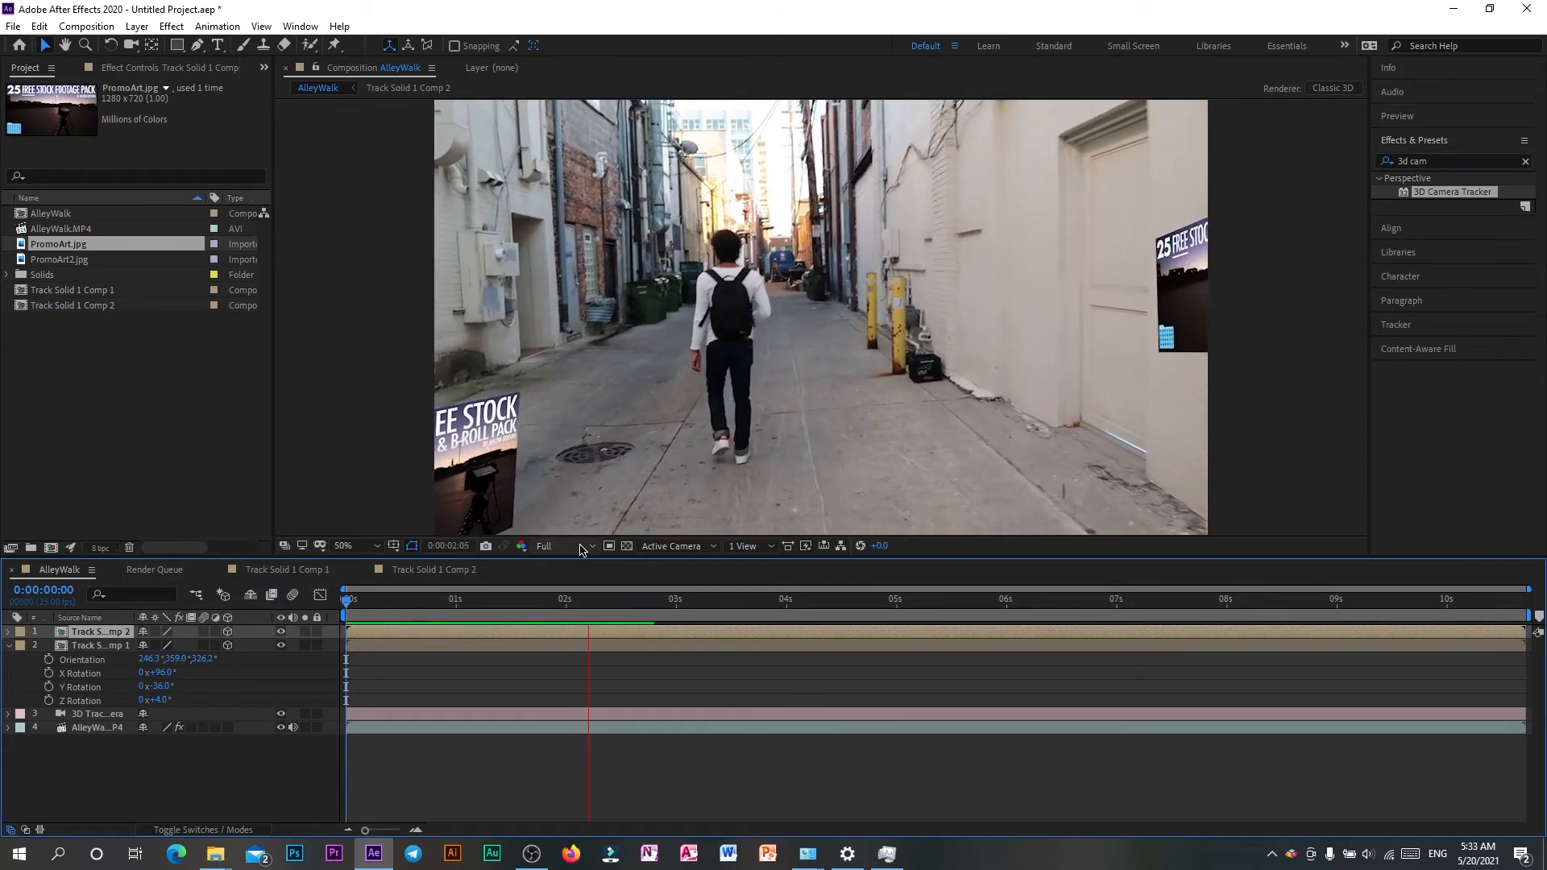
- Scale the Track Solid 1 Comp 2 layer on the right-hand wall to 74% and set its position to 3333.3, 614.5, -2047.0
key(space)
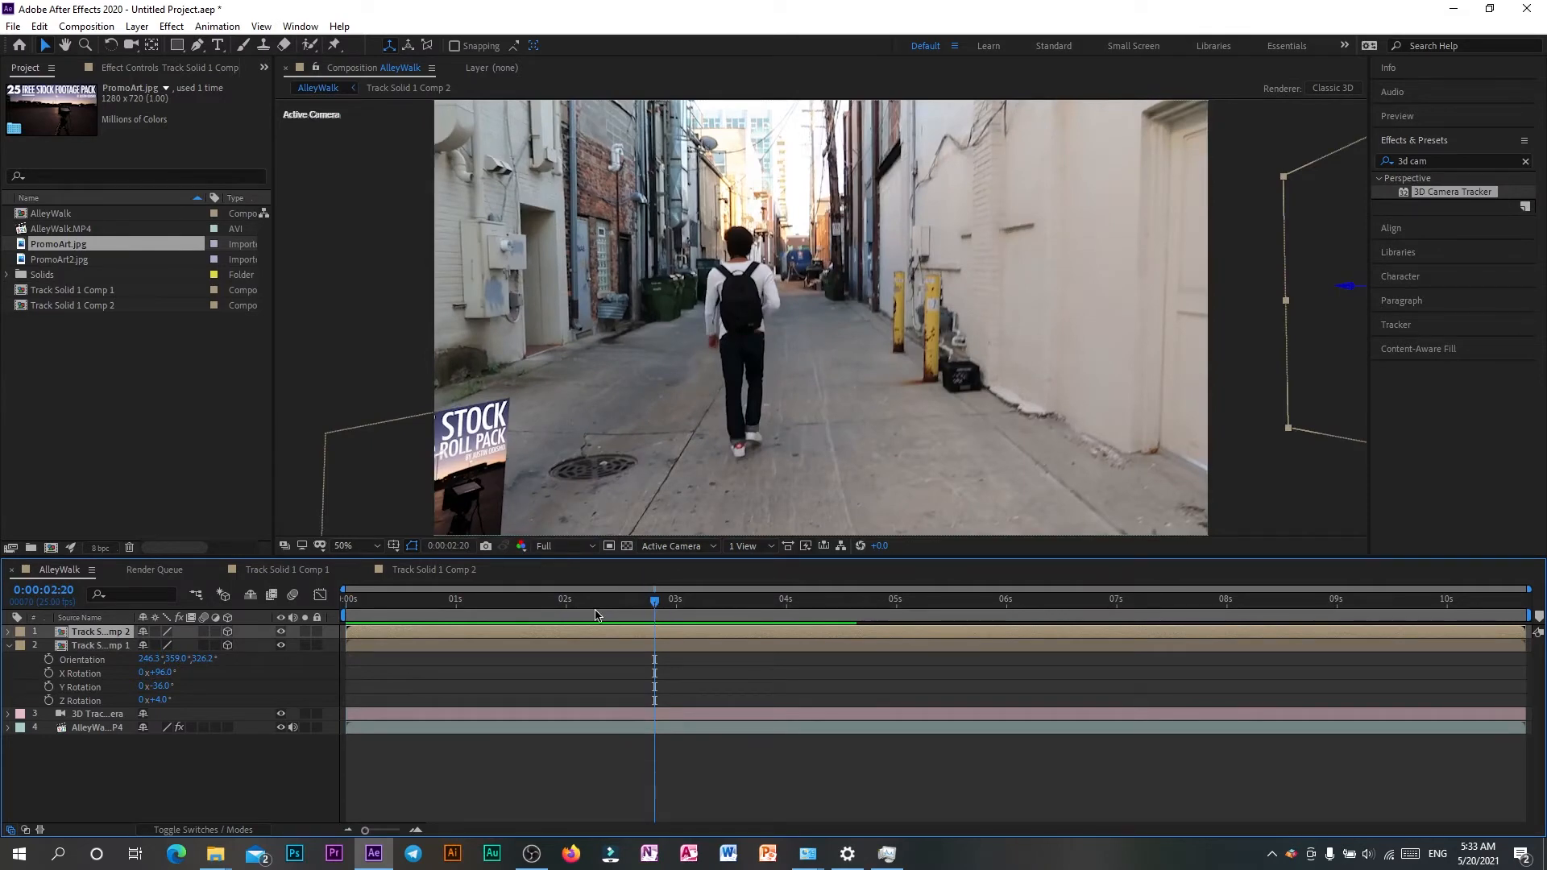
drag(596, 616, 419, 616)
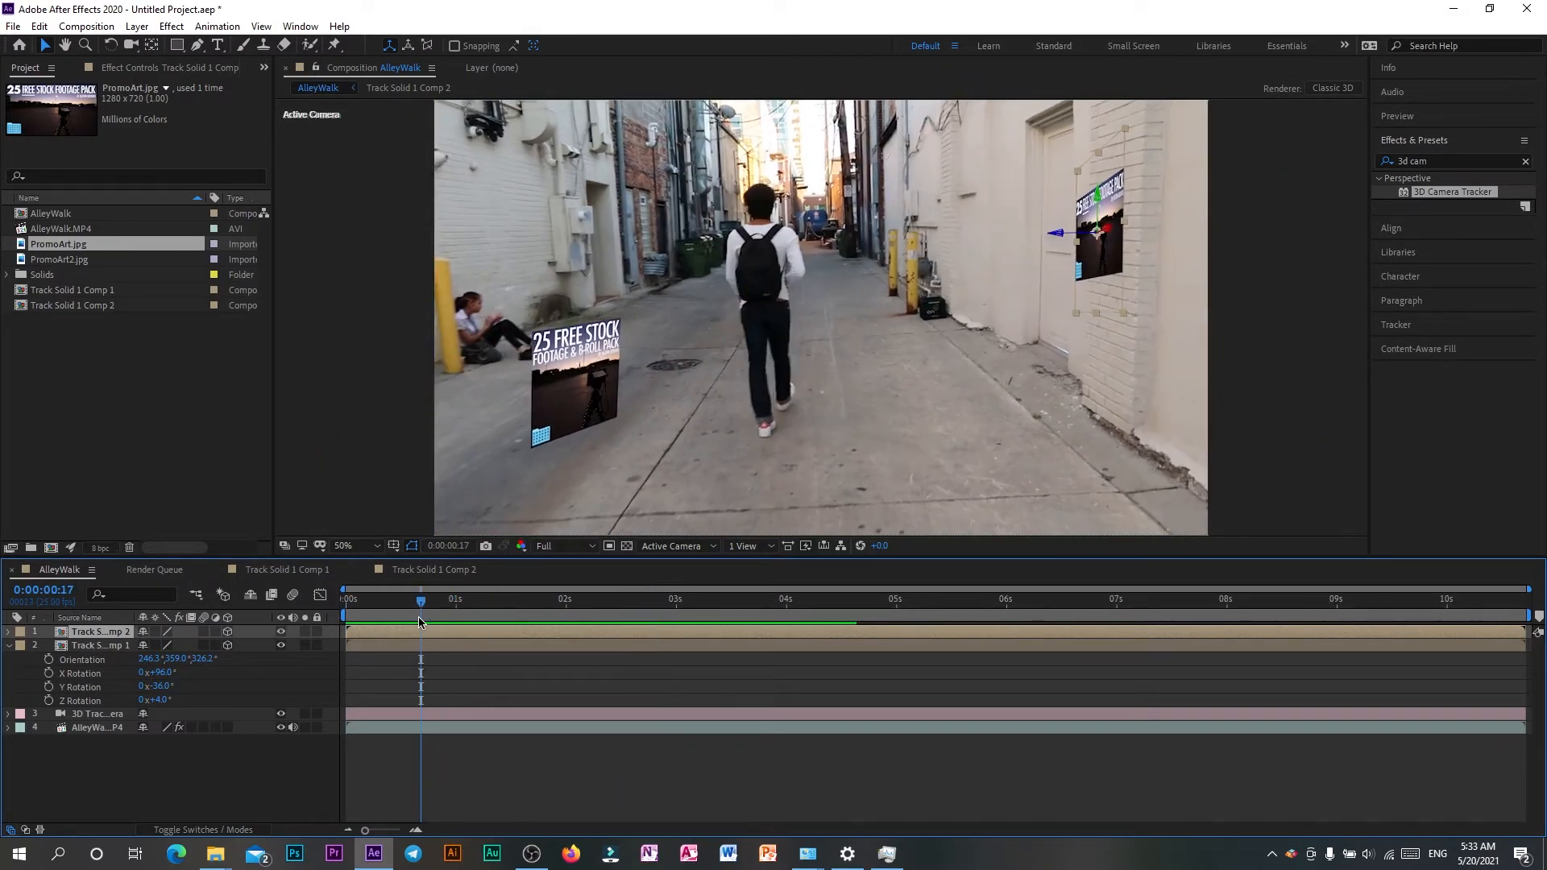
click(1209, 224)
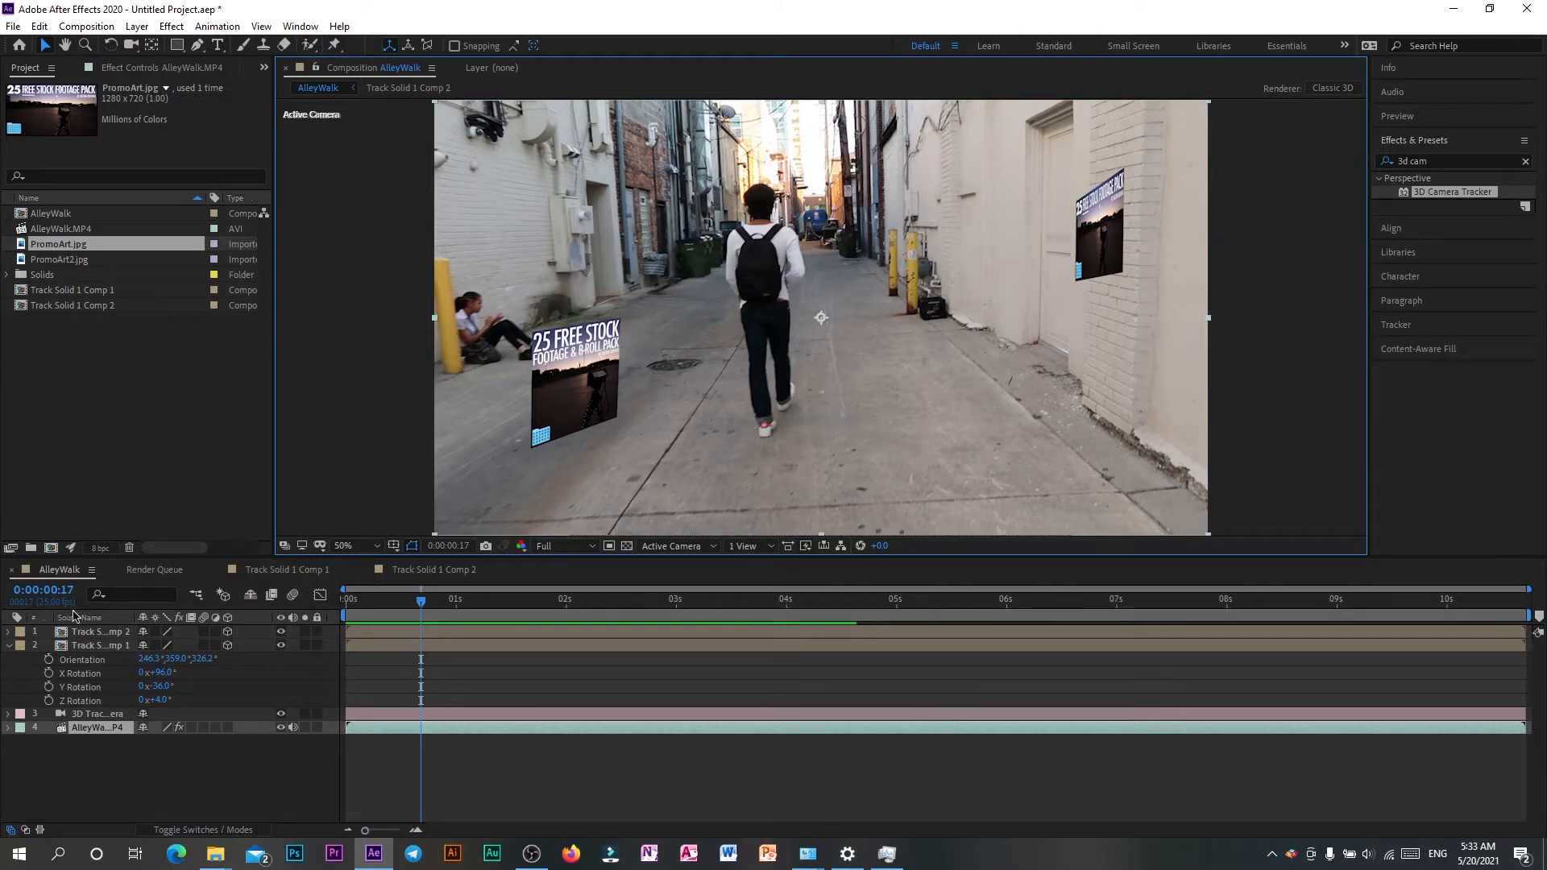
click(89, 633)
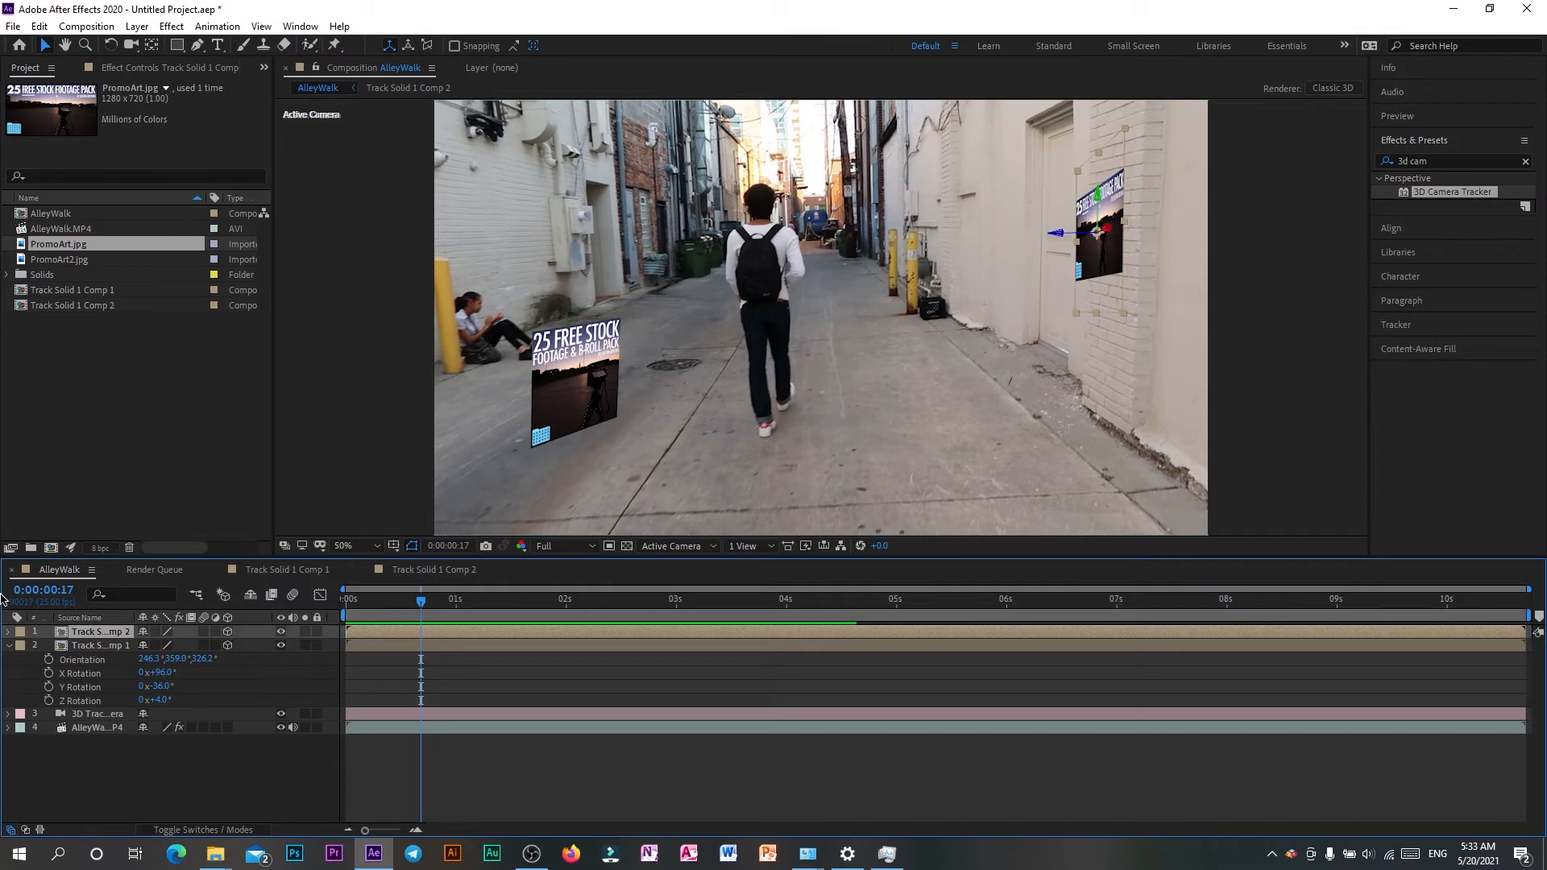
key(s)
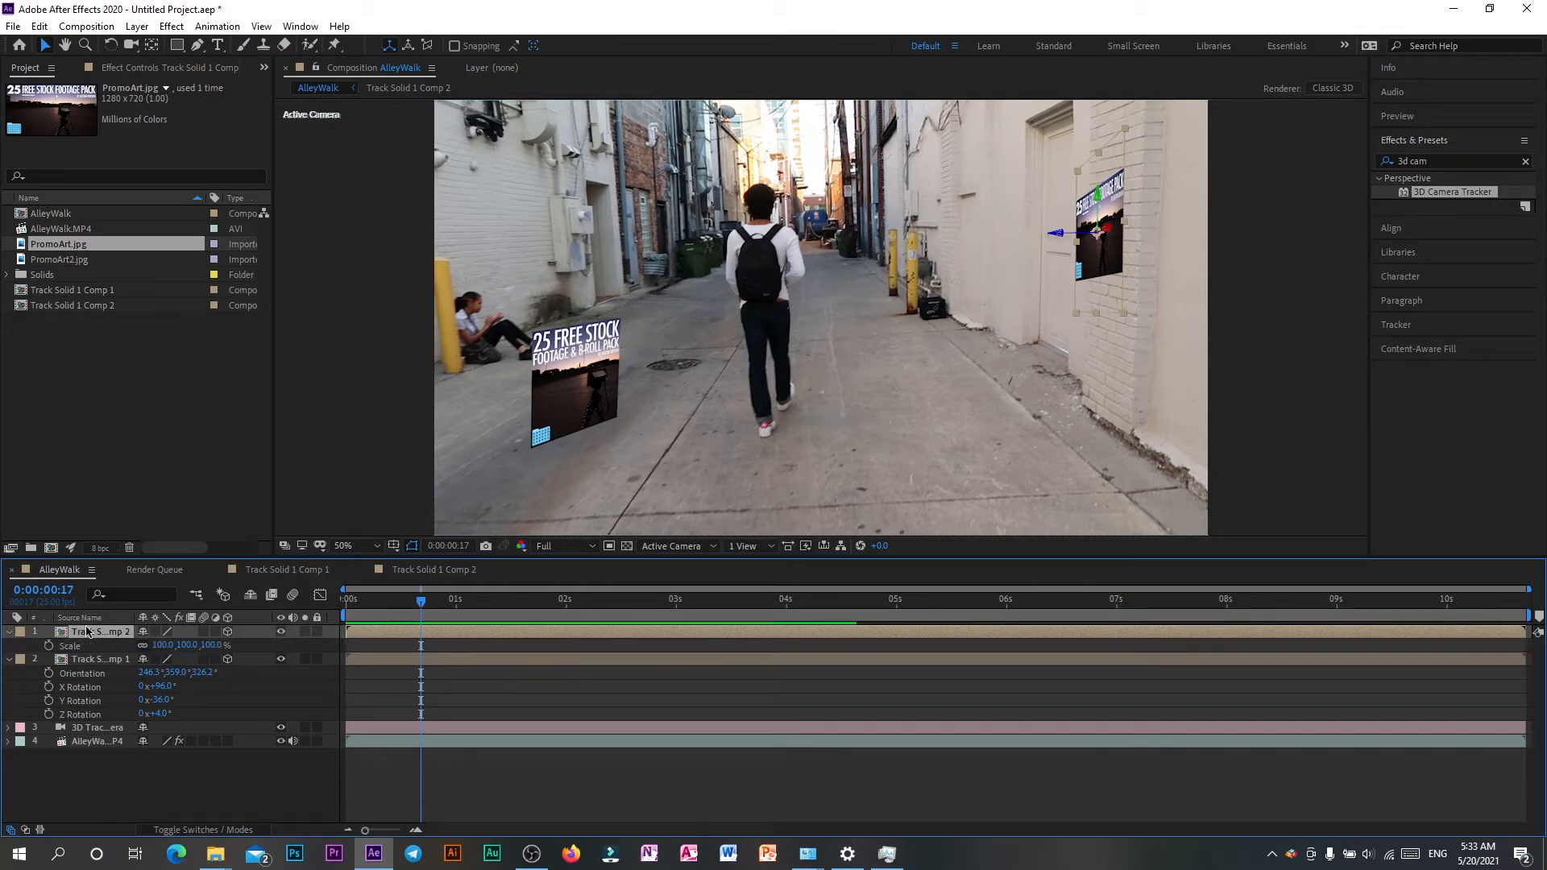
drag(185, 649, 166, 645)
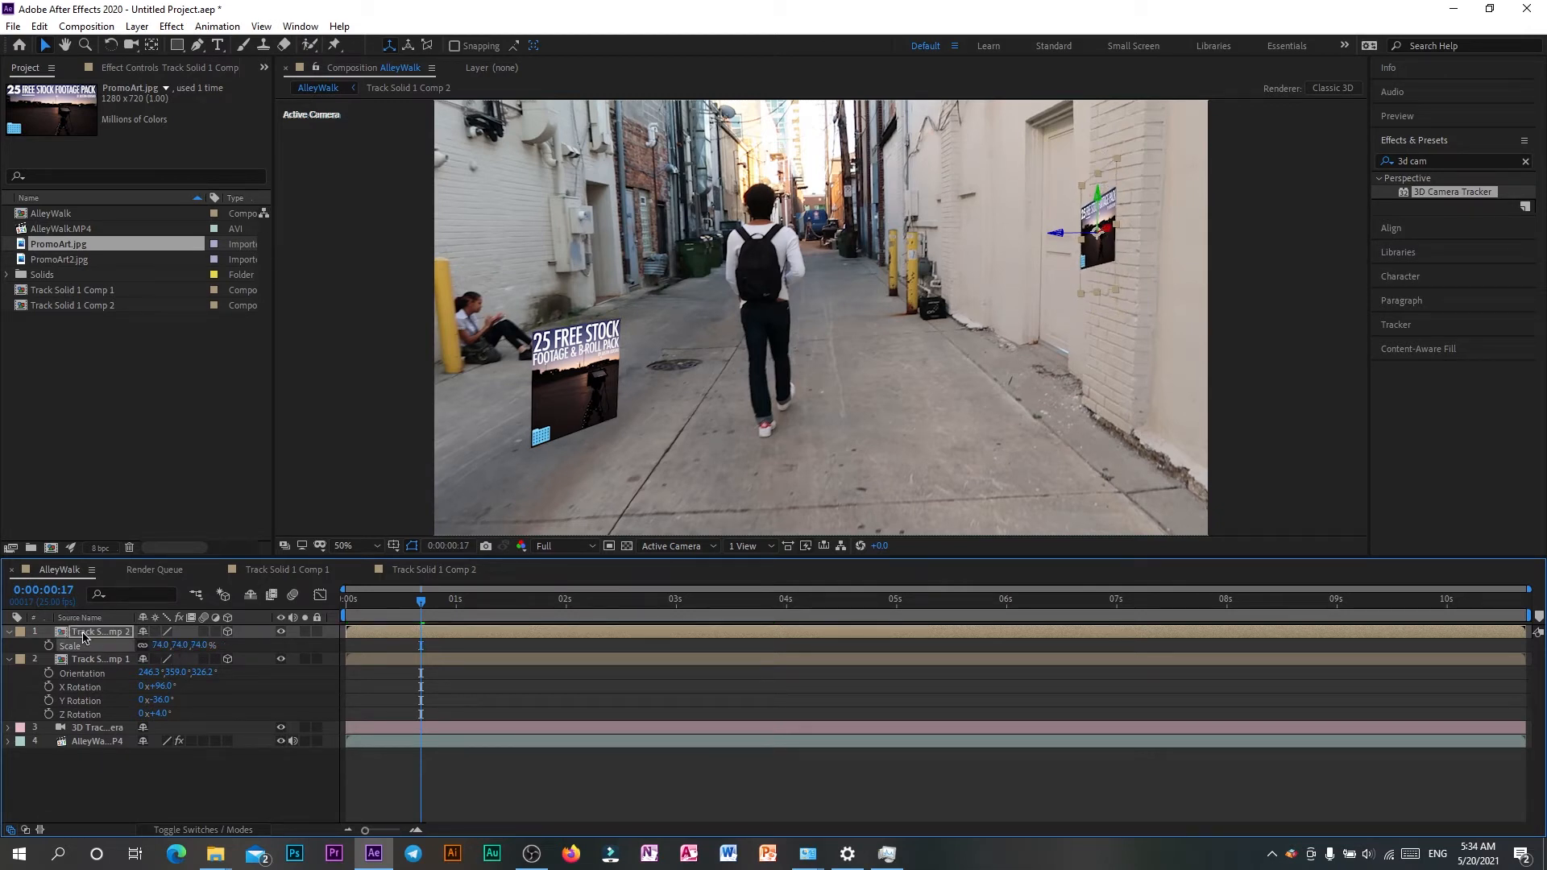
key(p)
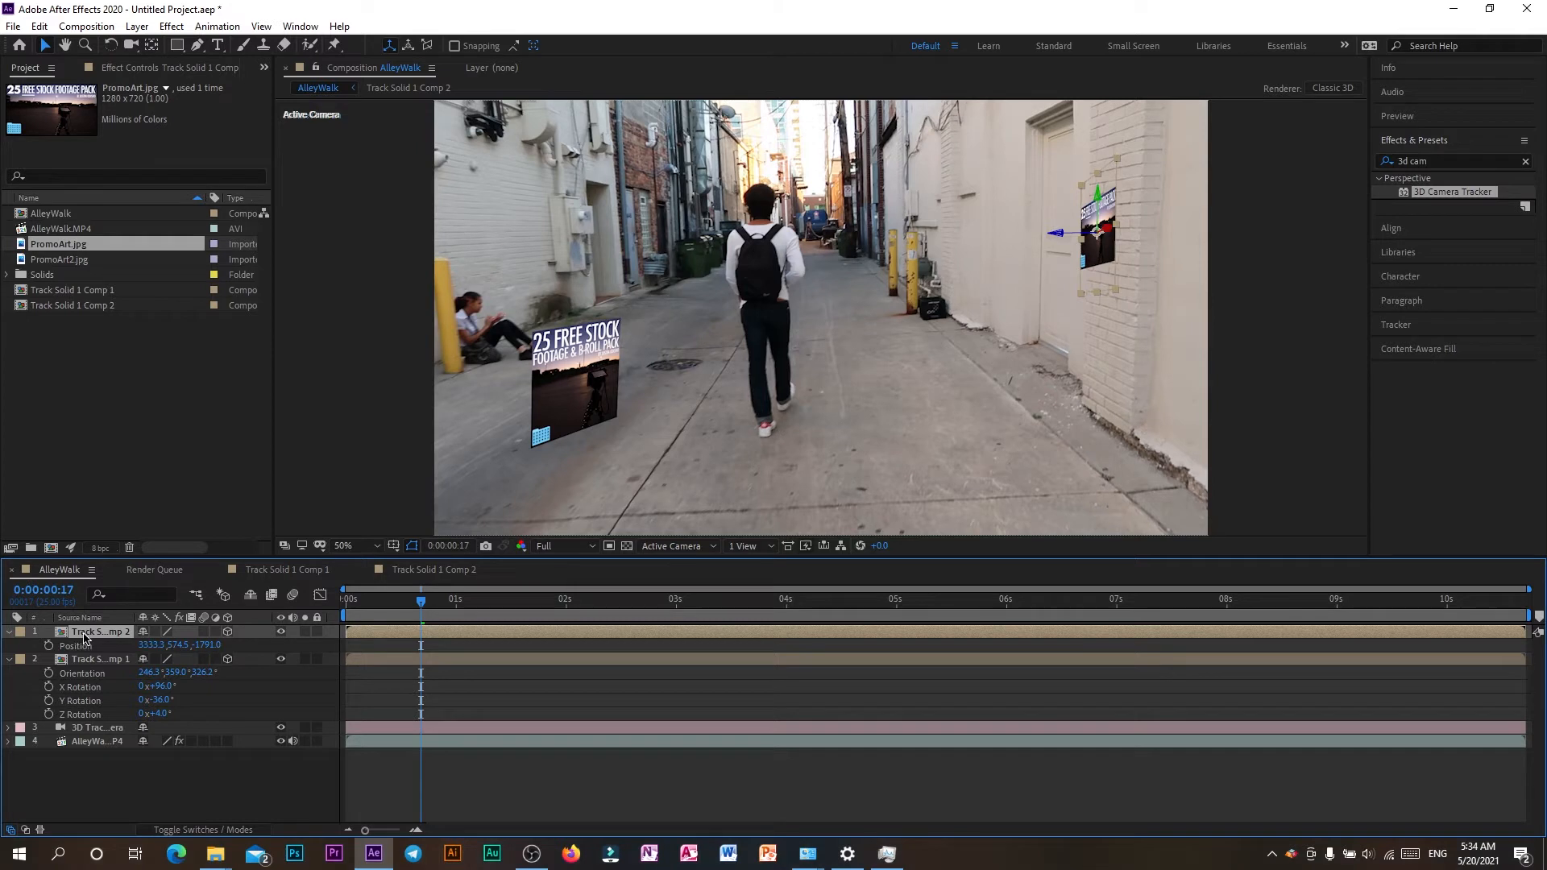
drag(177, 645, 4, 649)
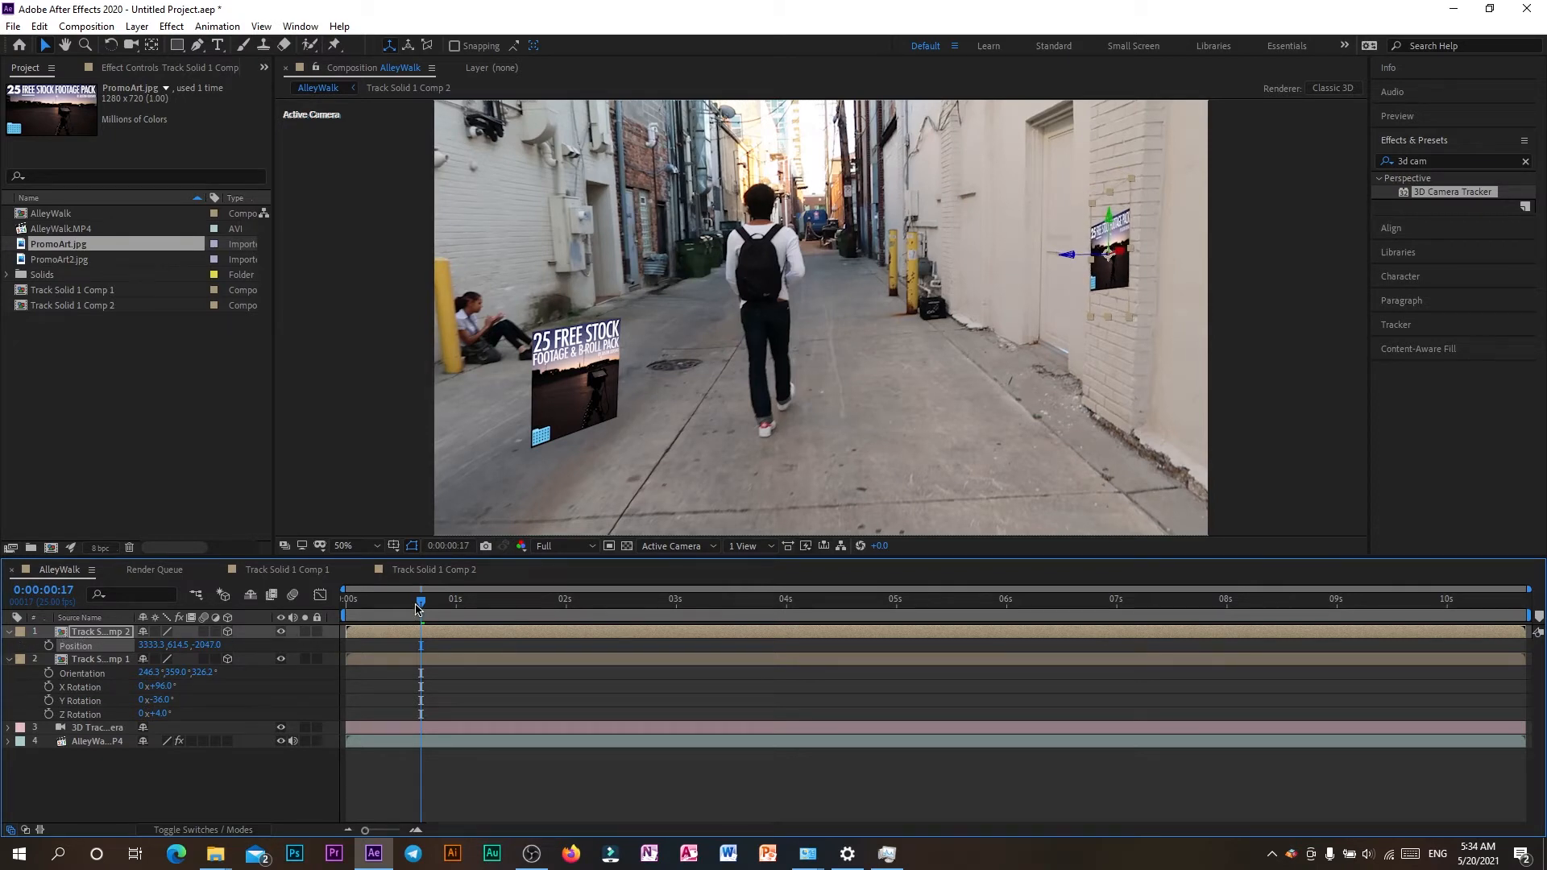
- At the start of the composition, set the Track Solid 1 Comp 2 layer's Z Rotation to 8°, keeping Y Rotation at 0°
drag(415, 609, 170, 622)
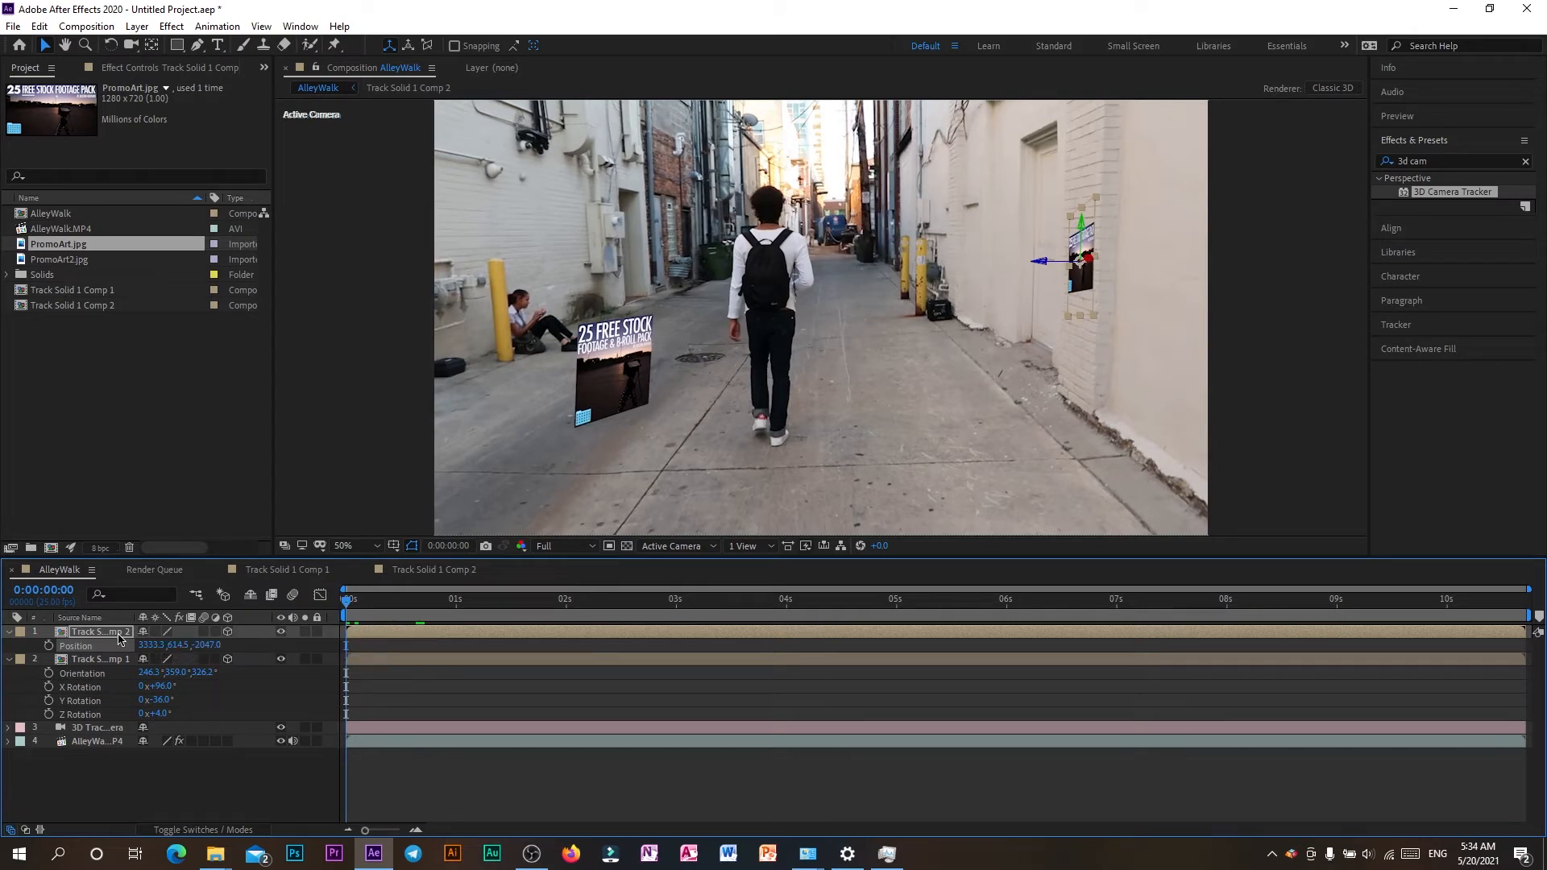
key(r)
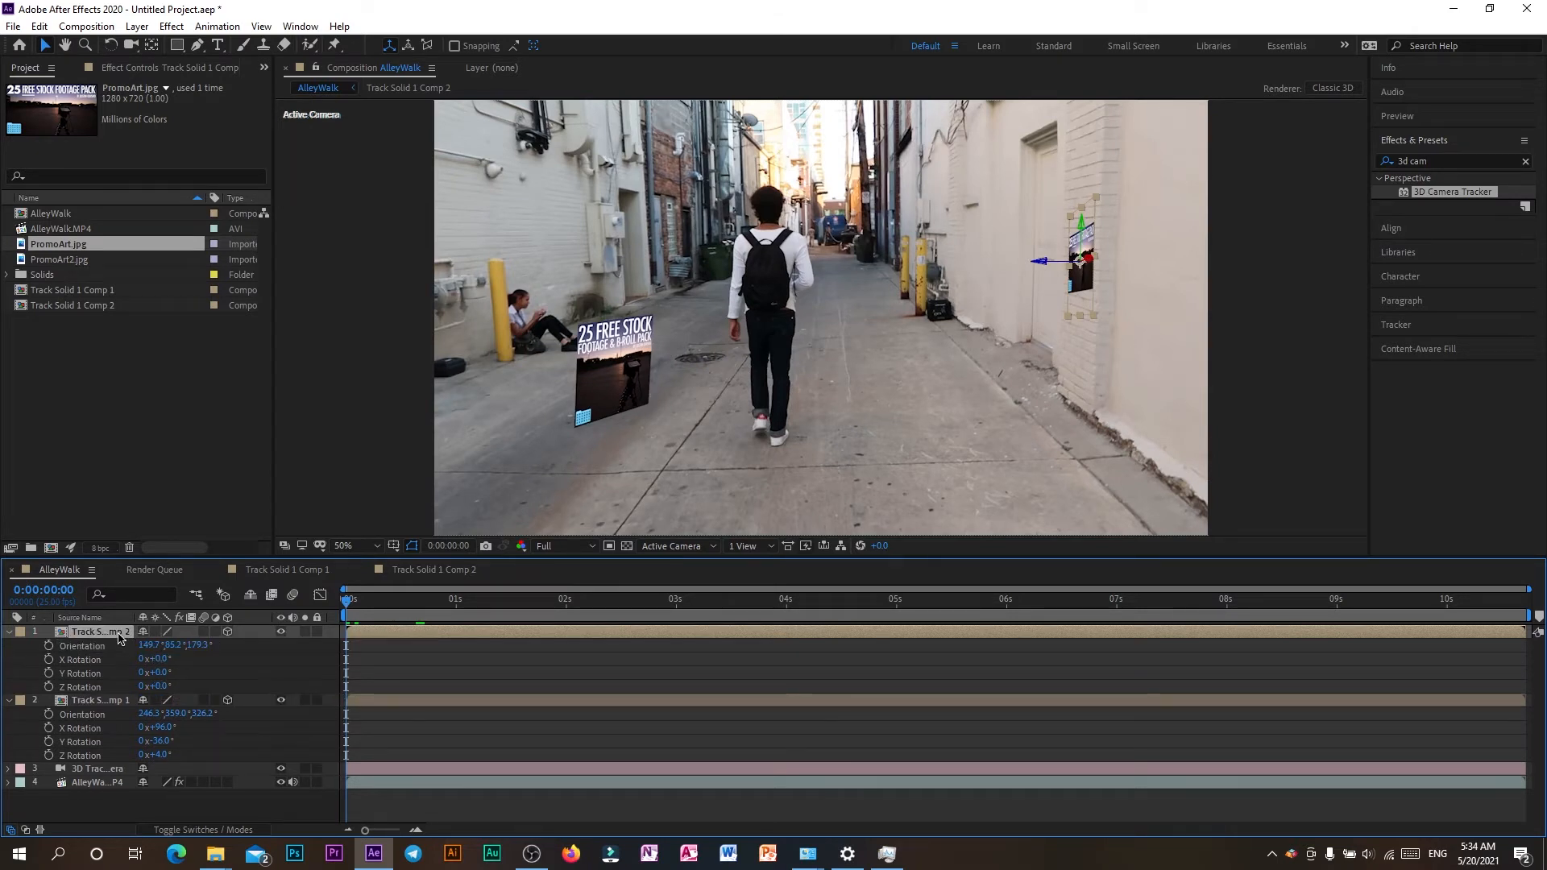
drag(158, 673, 160, 673)
click(200, 686)
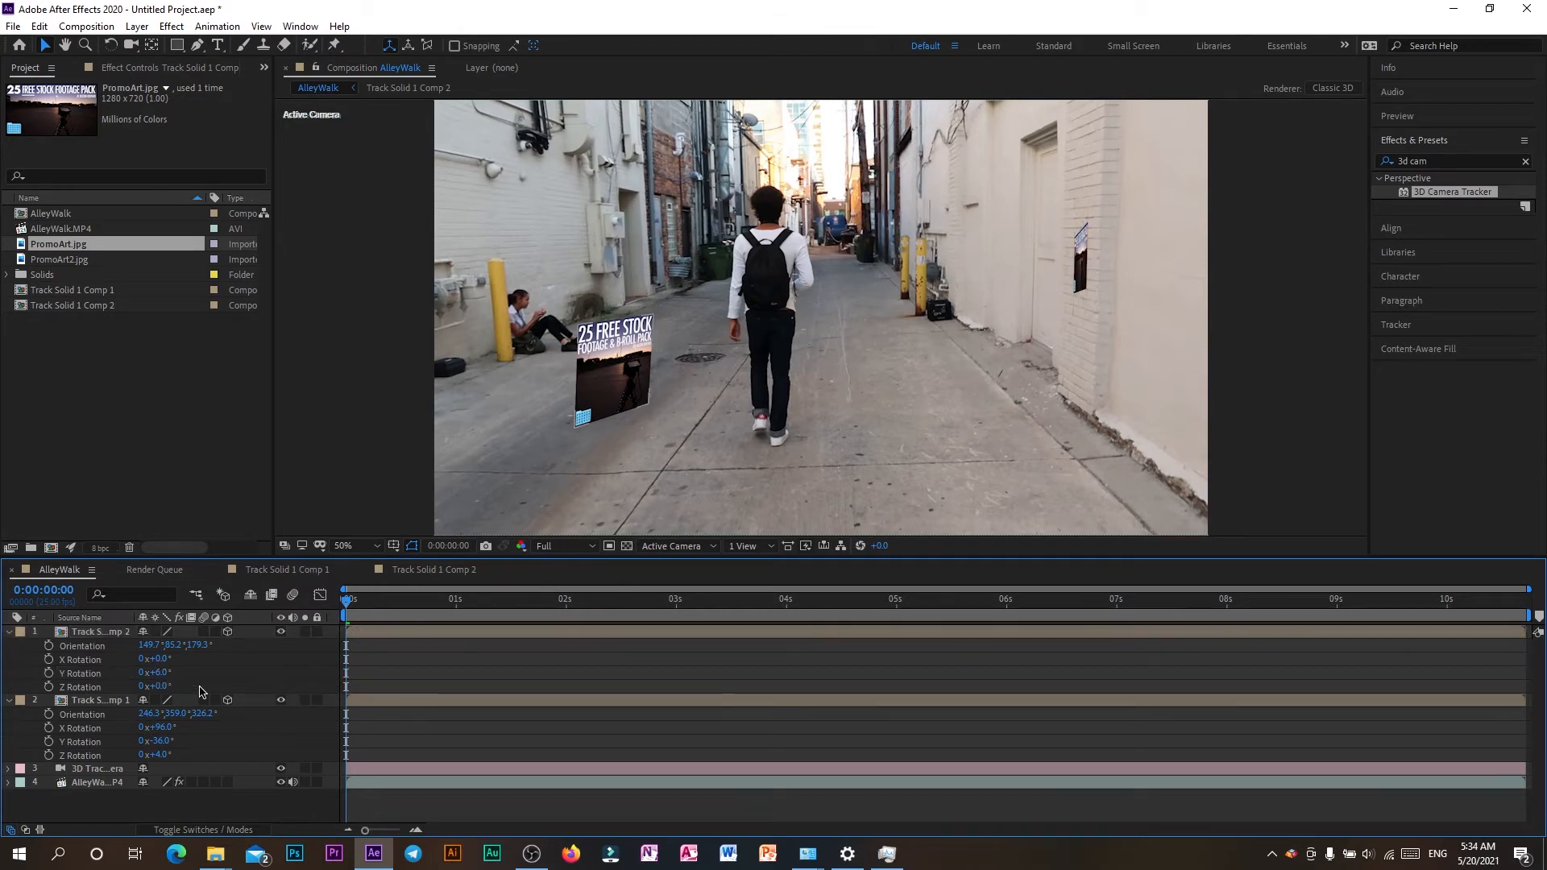
click(159, 673)
key(Return)
drag(163, 685, 168, 684)
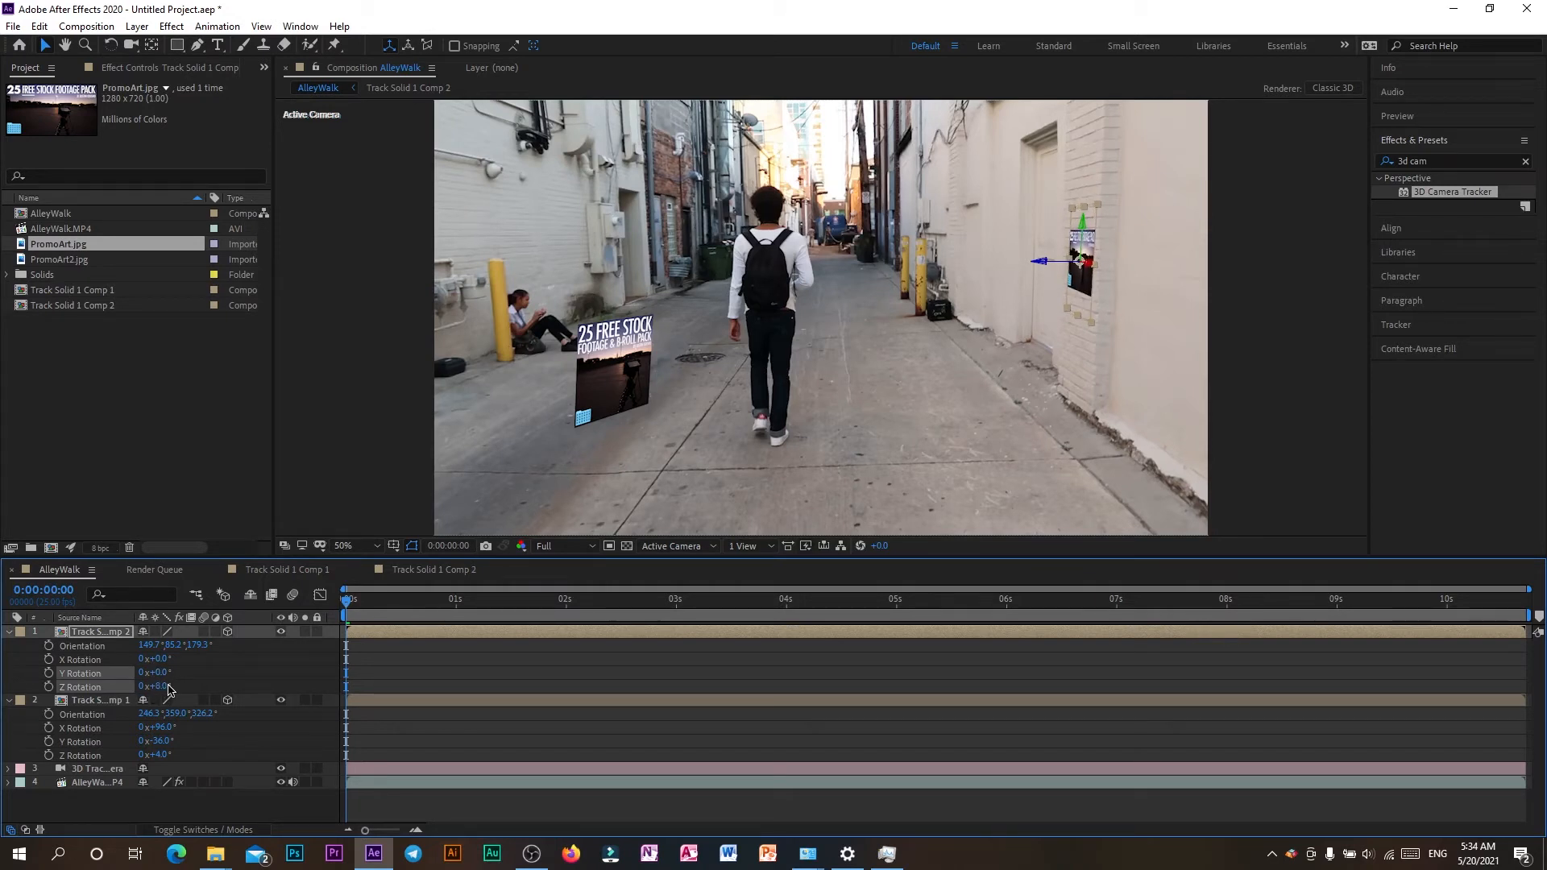
- Preview the AlleyWalk composition to check both tracked images, and return to the first frame
key(space)
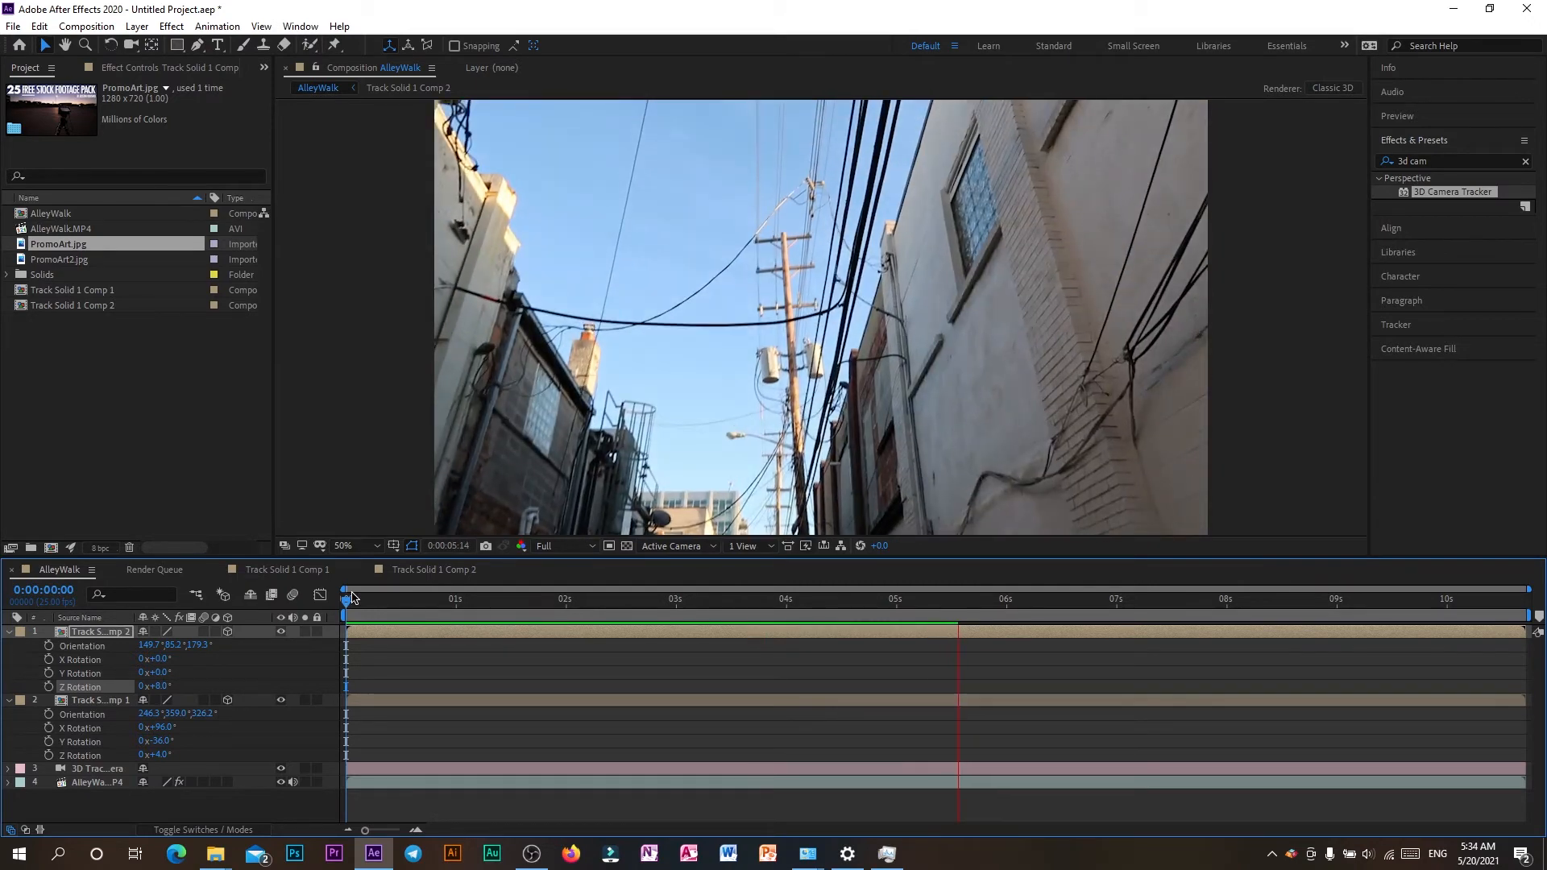
key(space)
drag(944, 606, 442, 603)
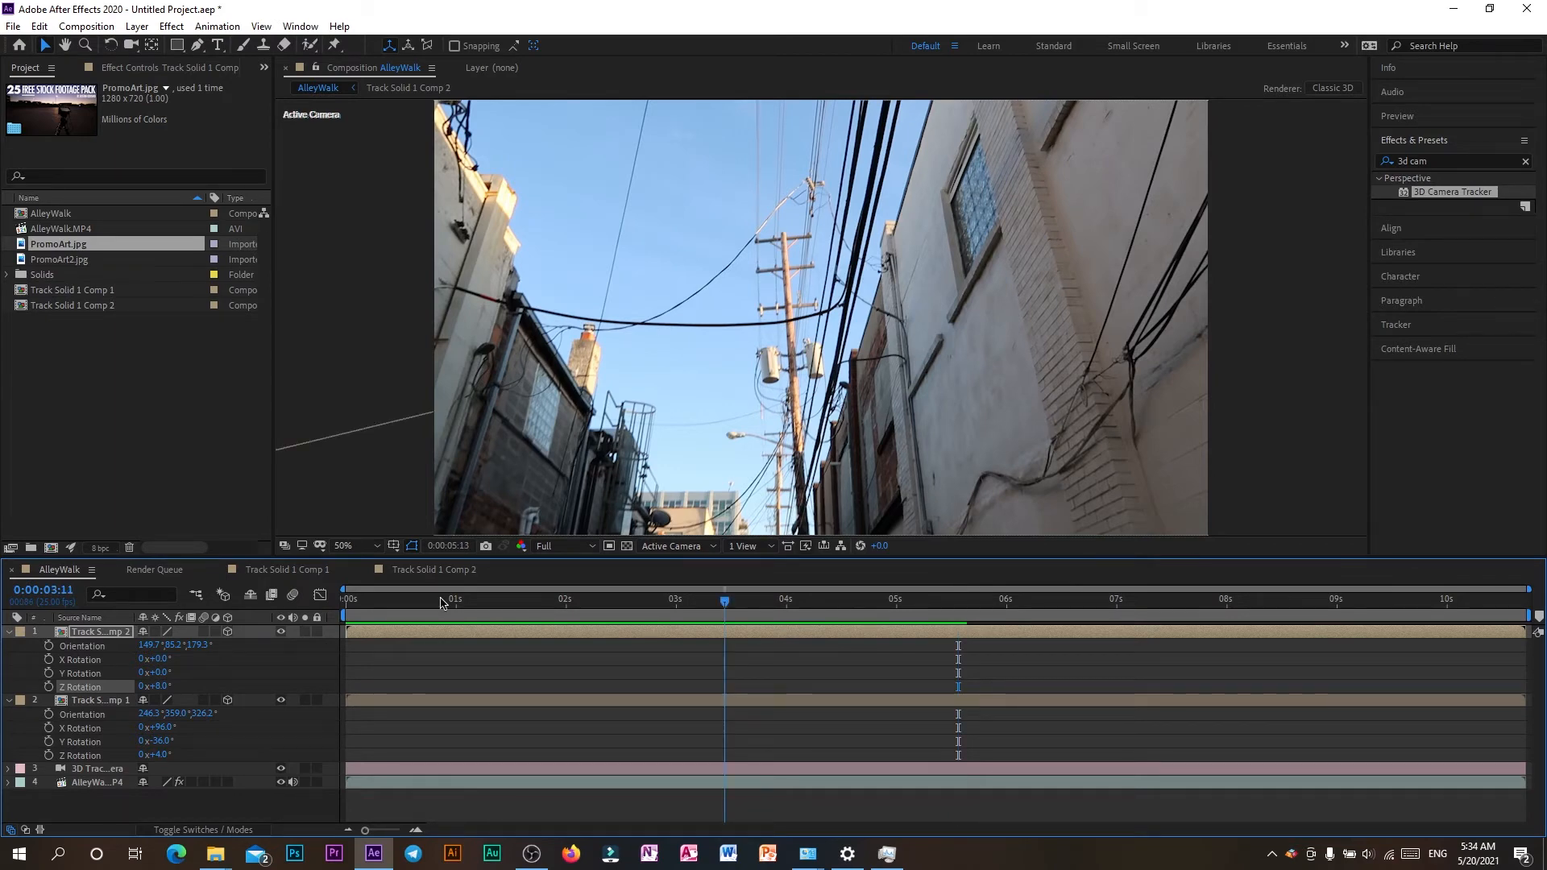
drag(442, 603, 302, 610)
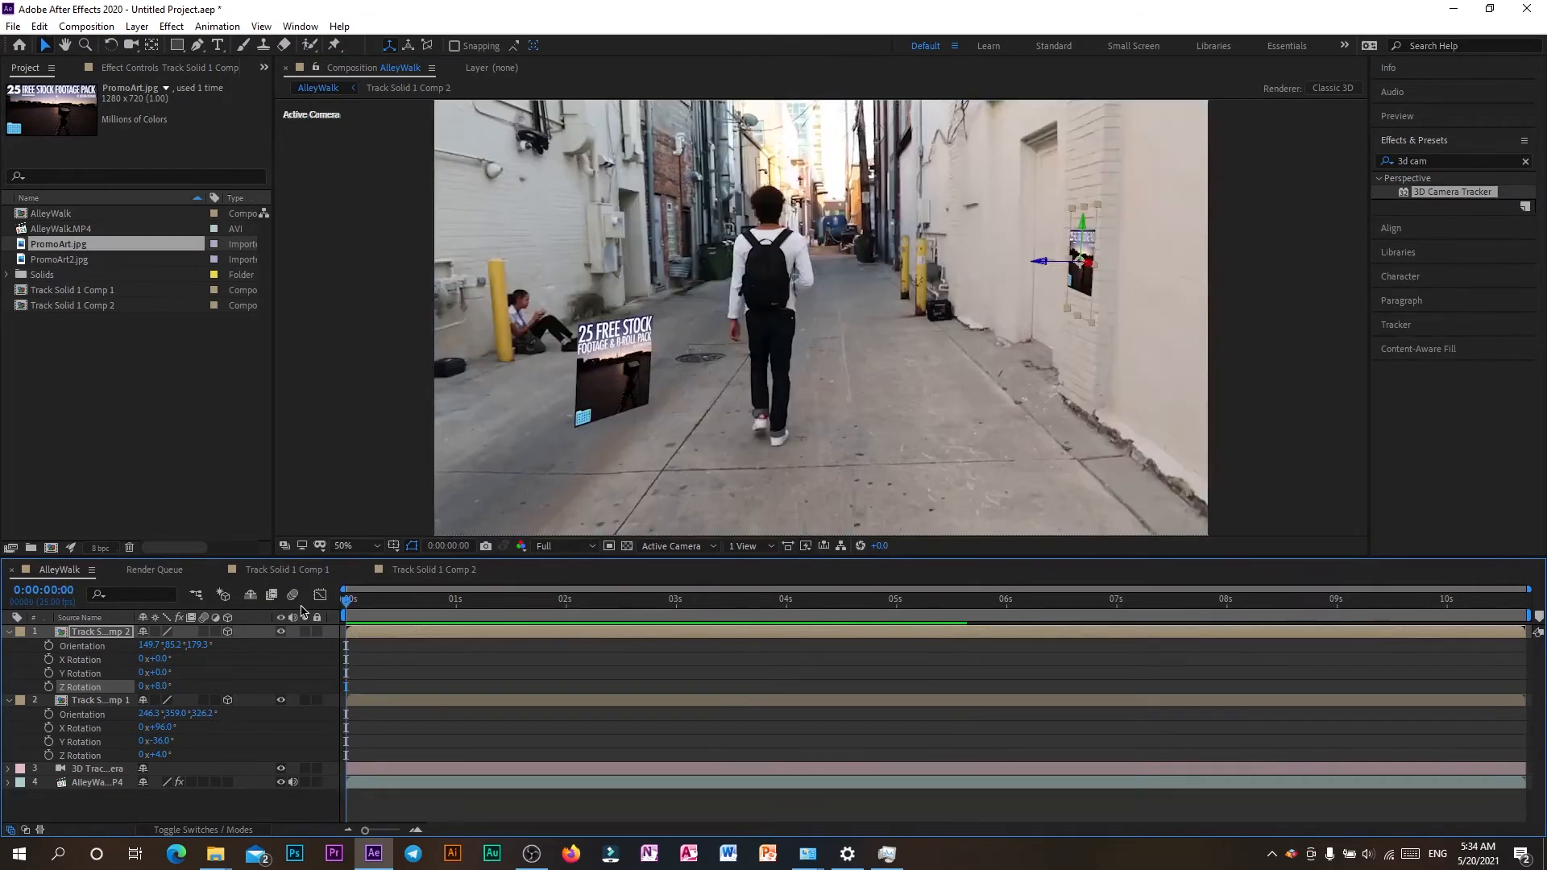
click(233, 424)
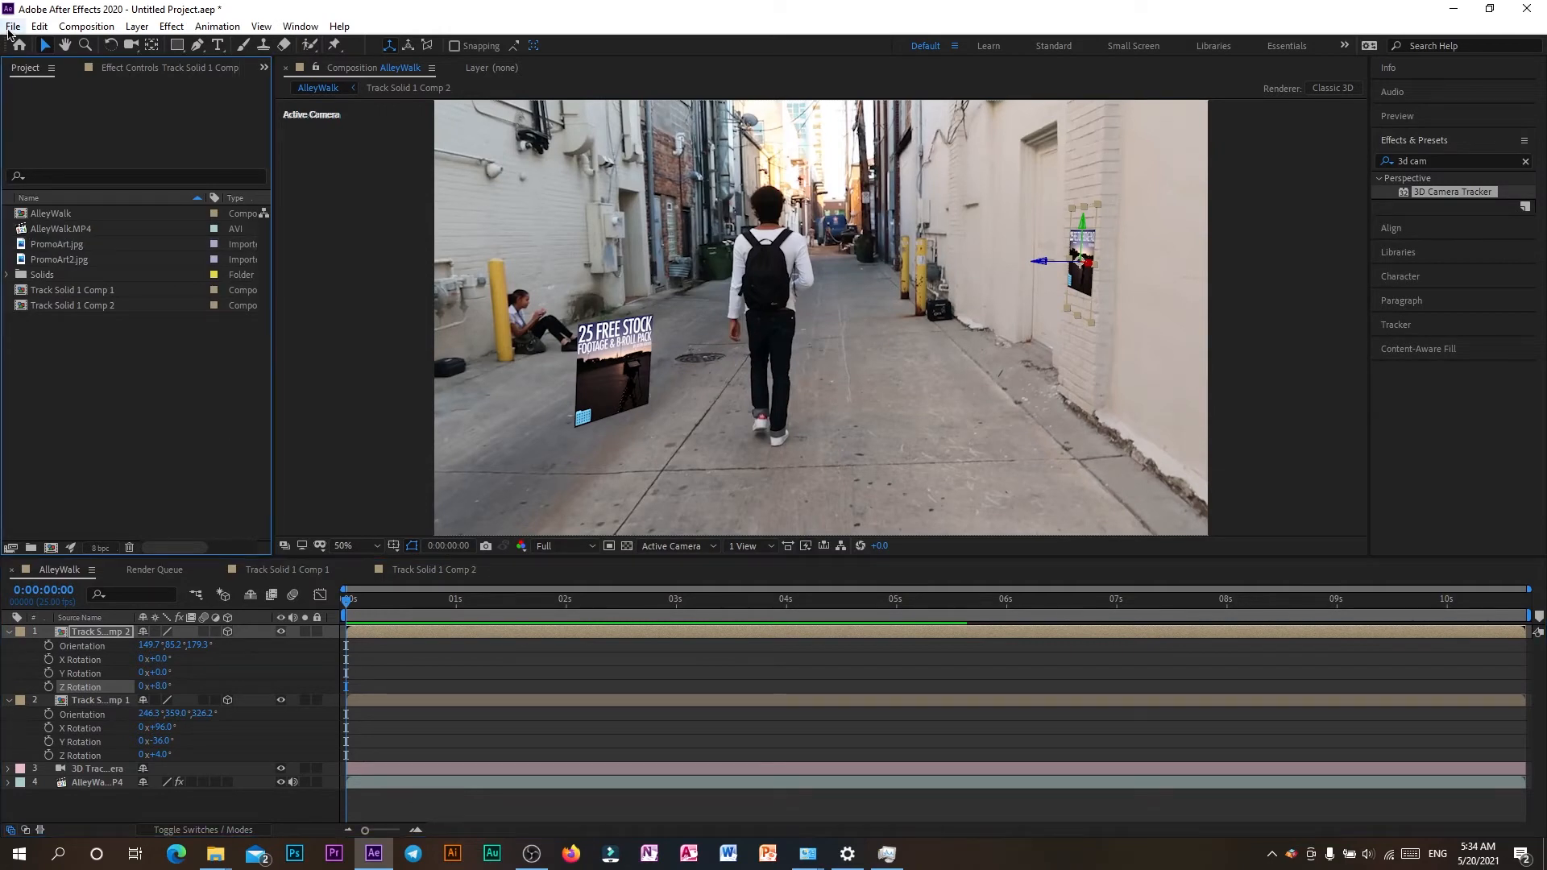
click(12, 27)
mouse_move(114, 293)
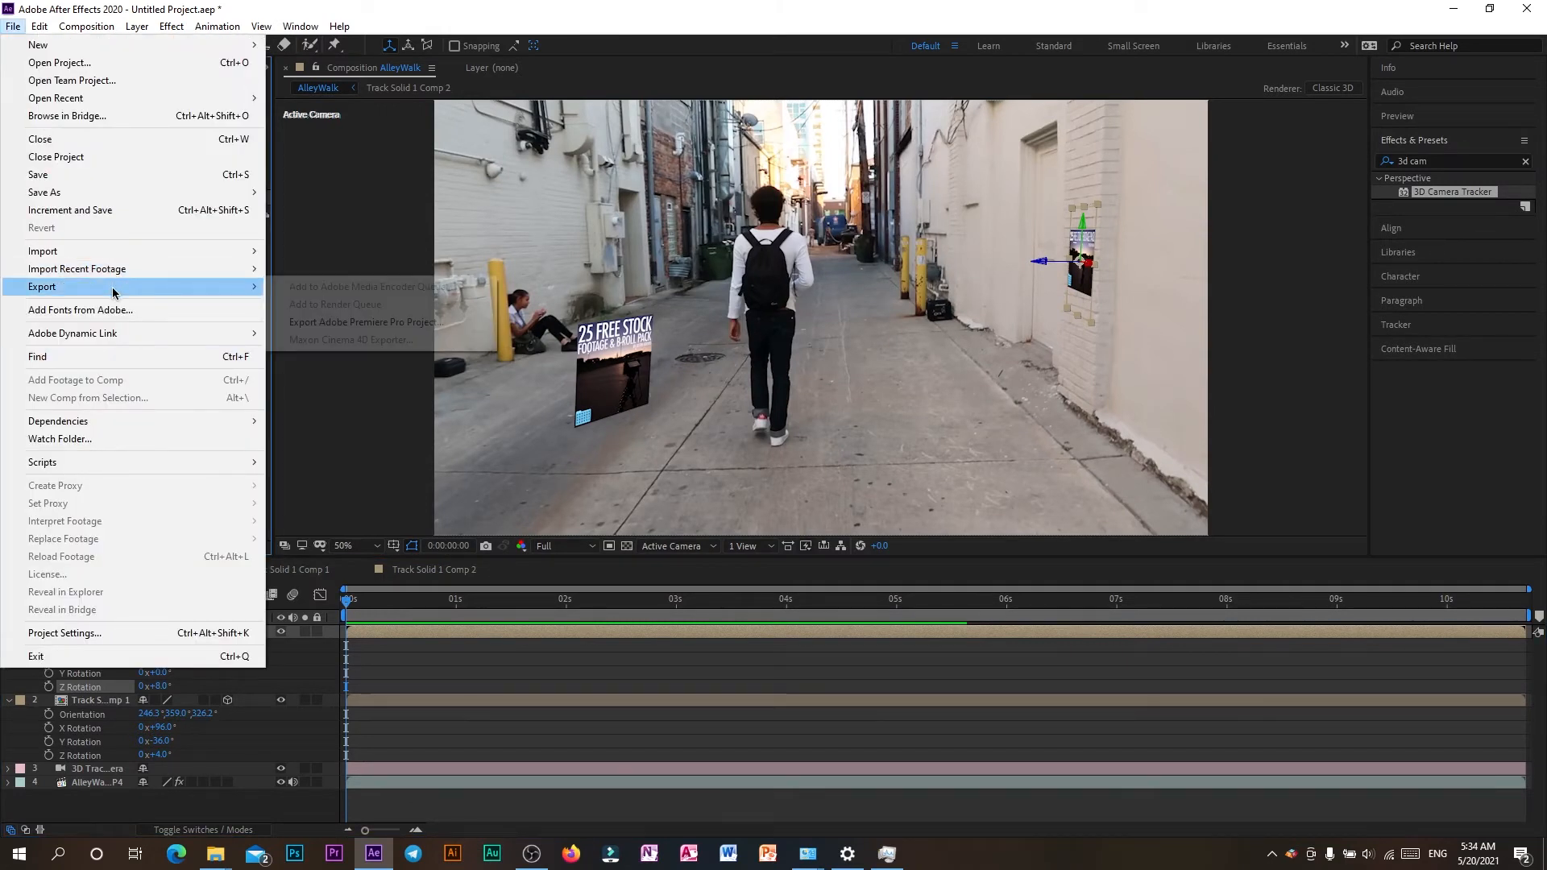
click(507, 601)
drag(500, 602, 277, 615)
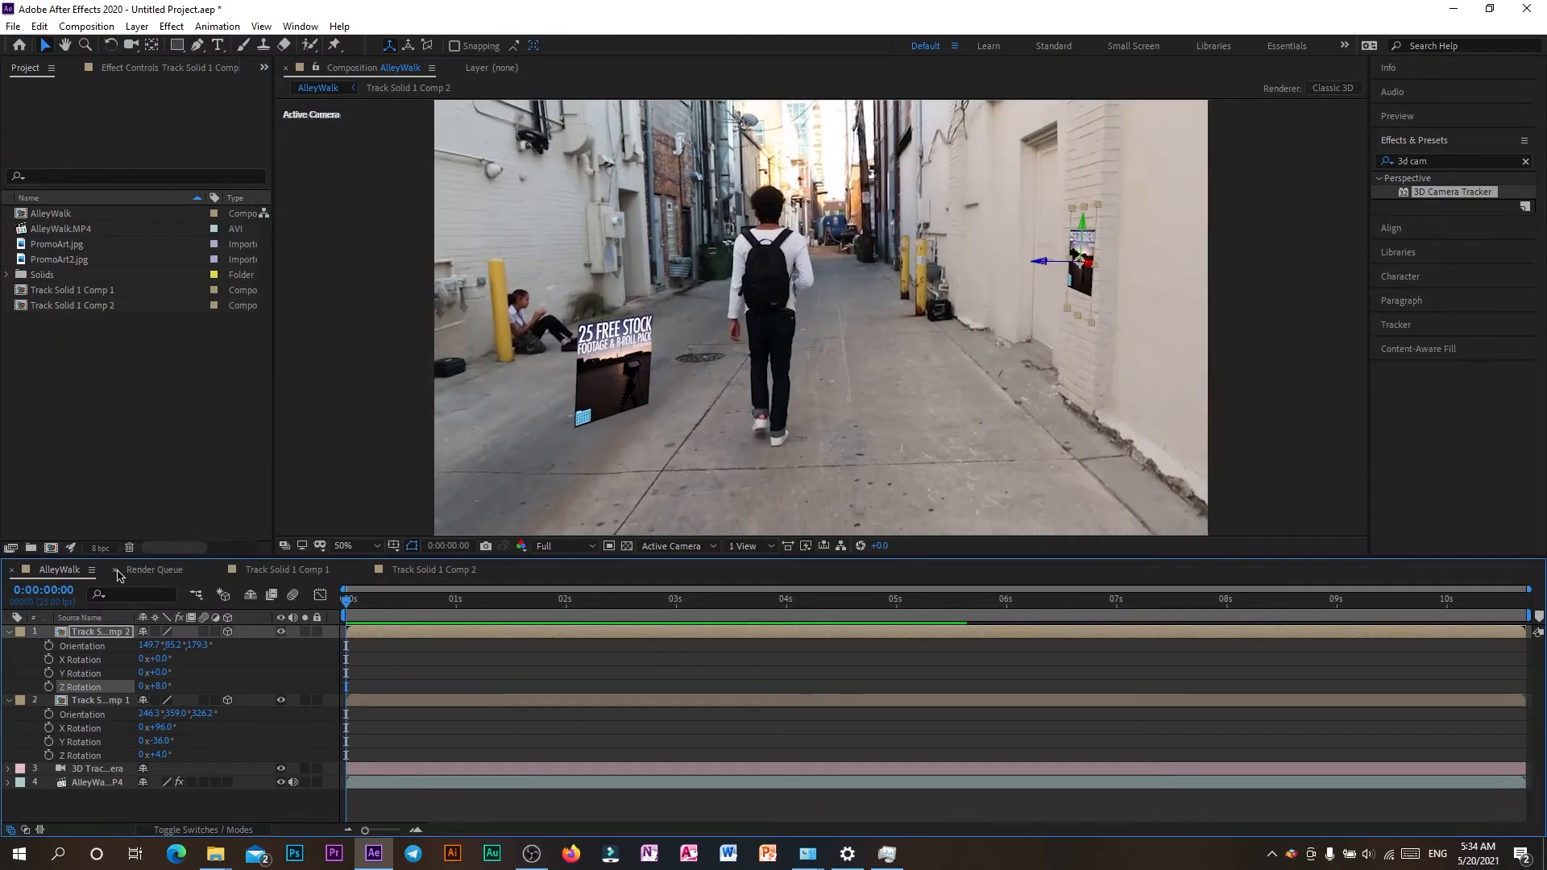
- Add the AlleyWalk composition to the render queue
click(13, 27)
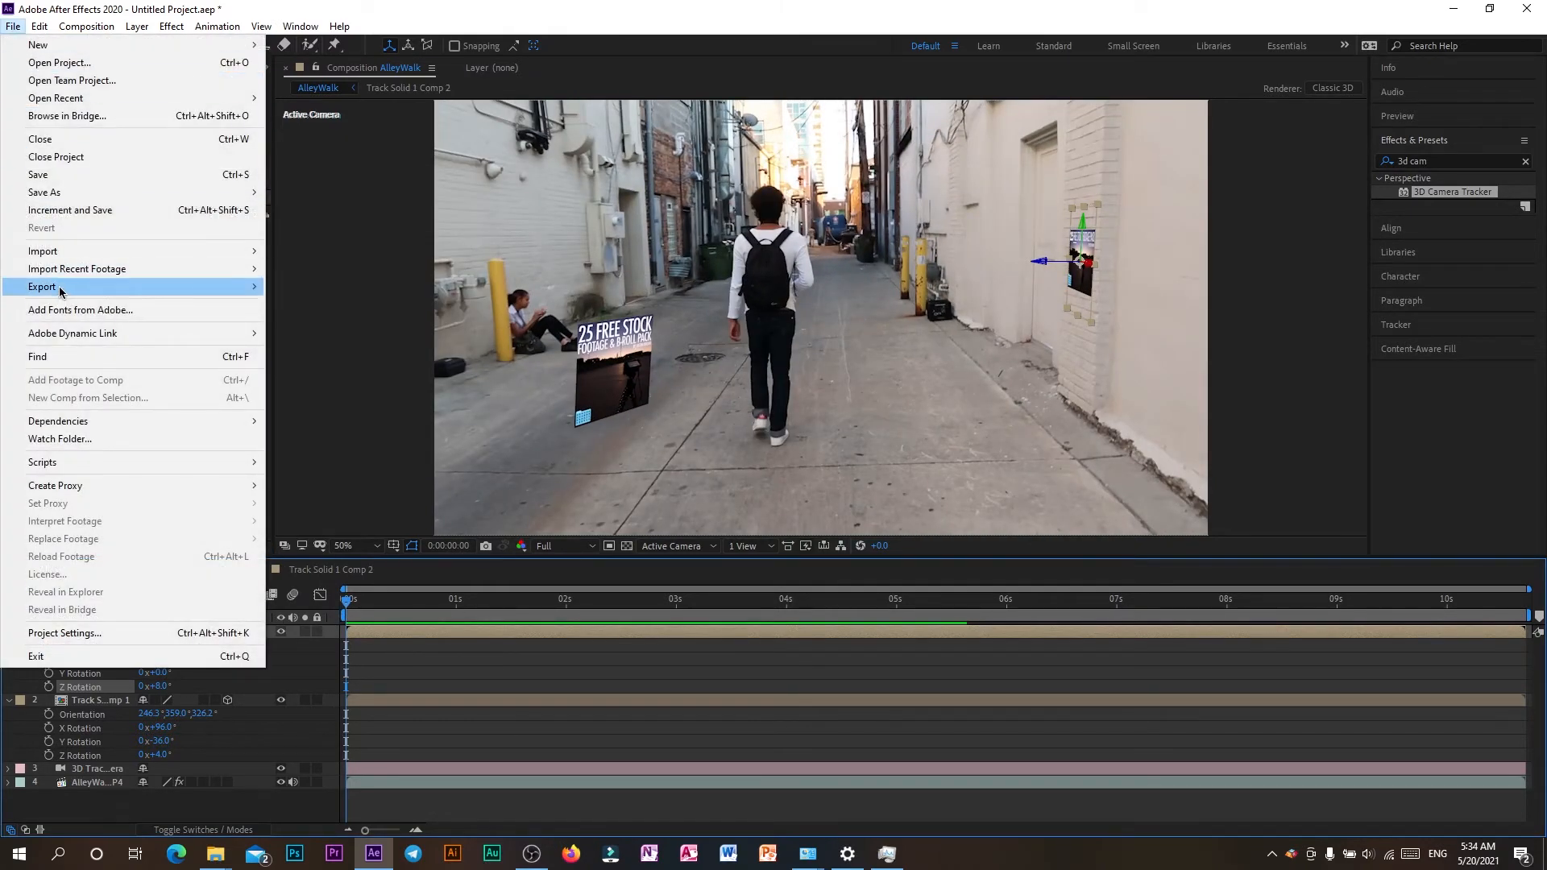
mouse_move(61, 292)
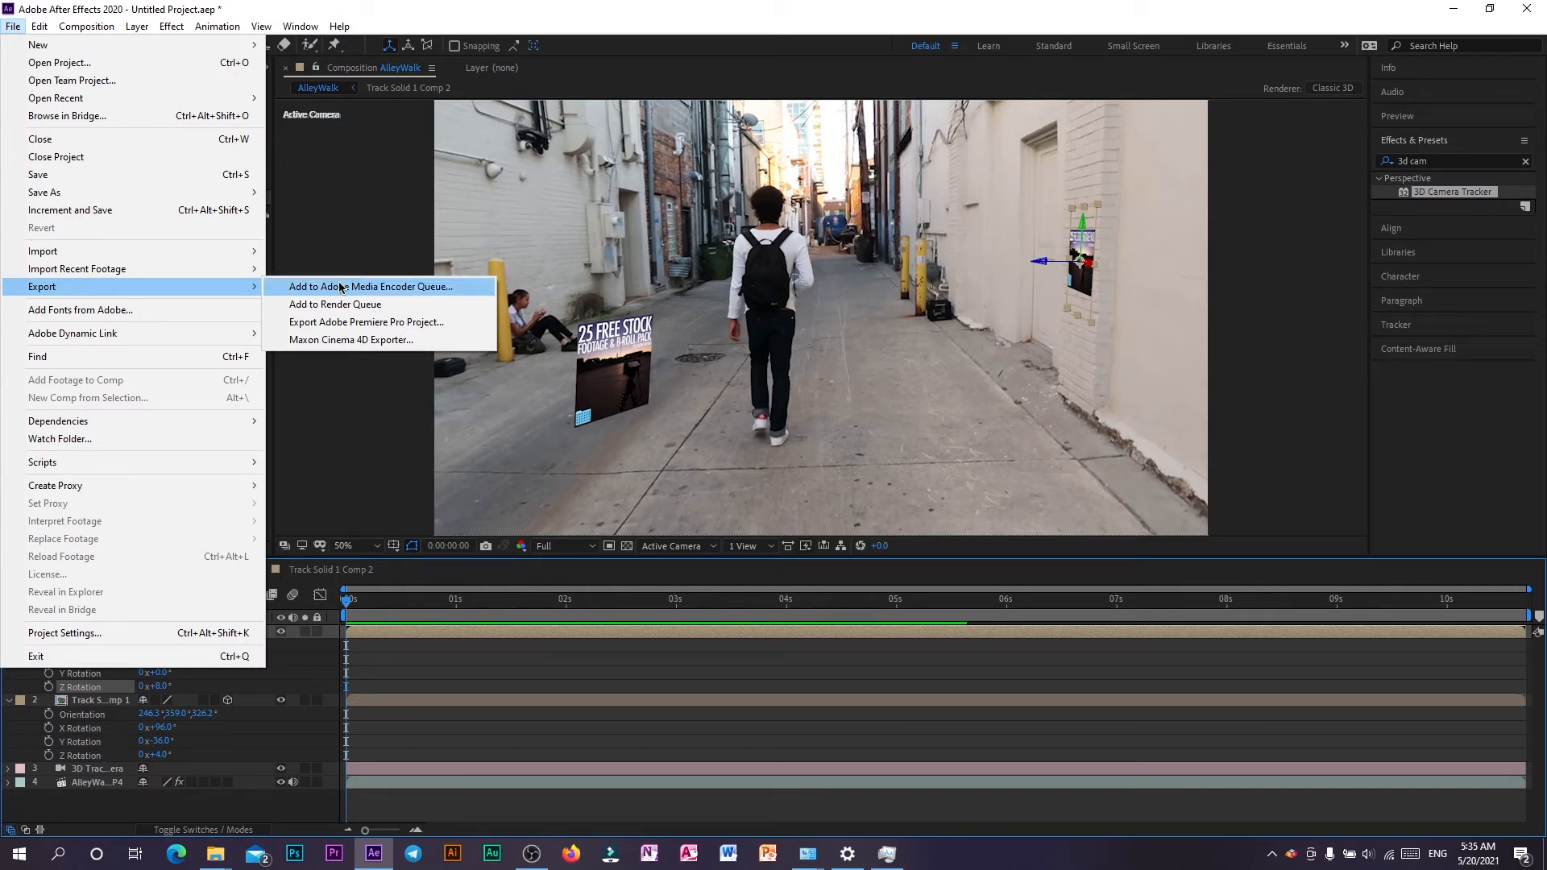
click(377, 307)
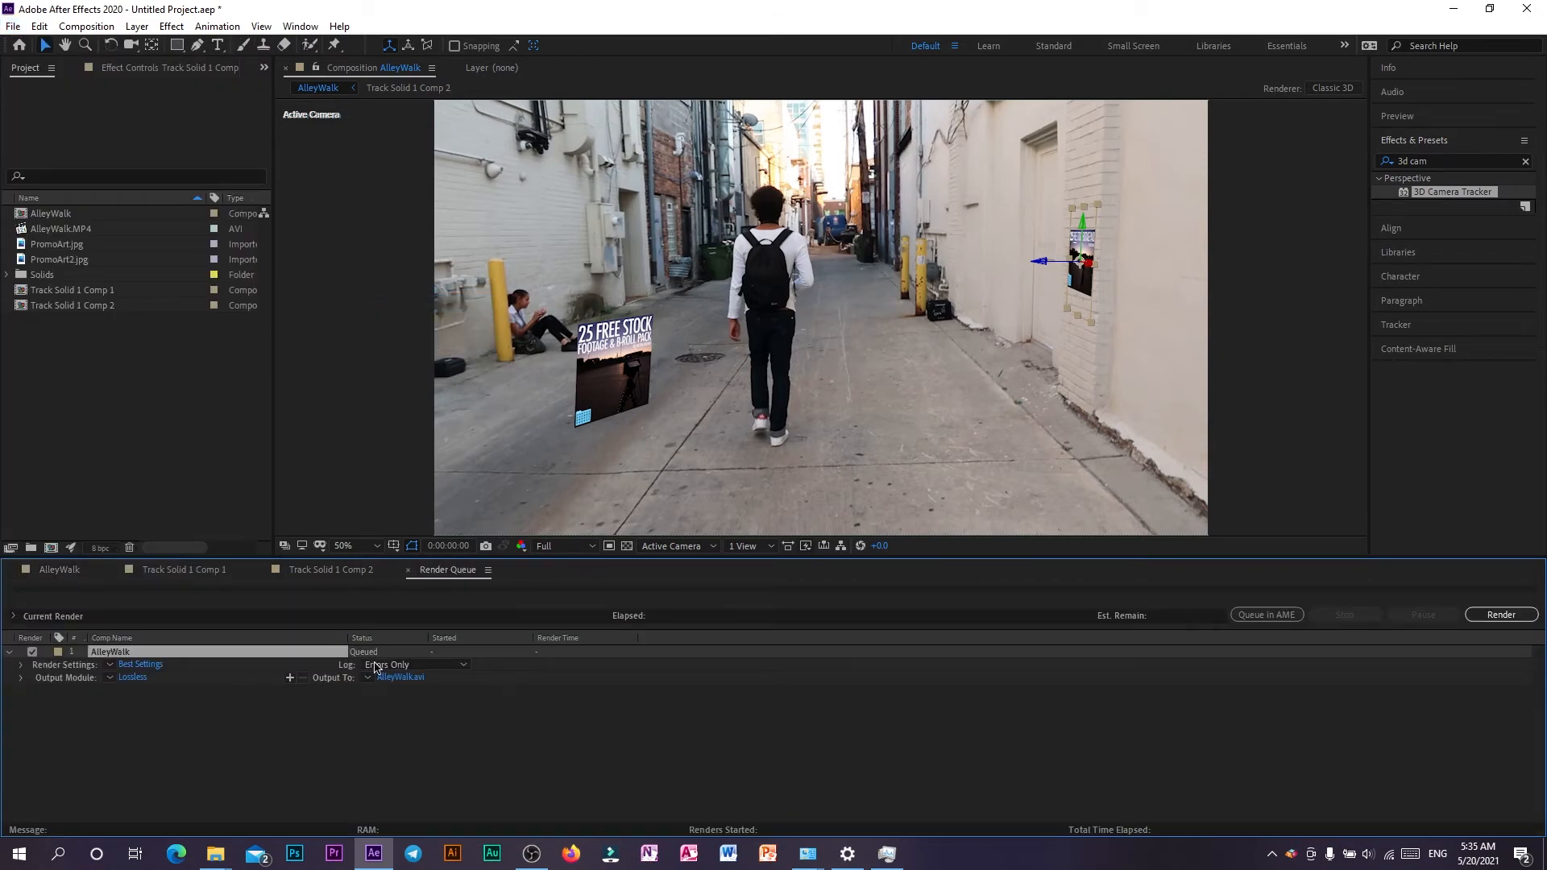
click(246, 652)
click(286, 690)
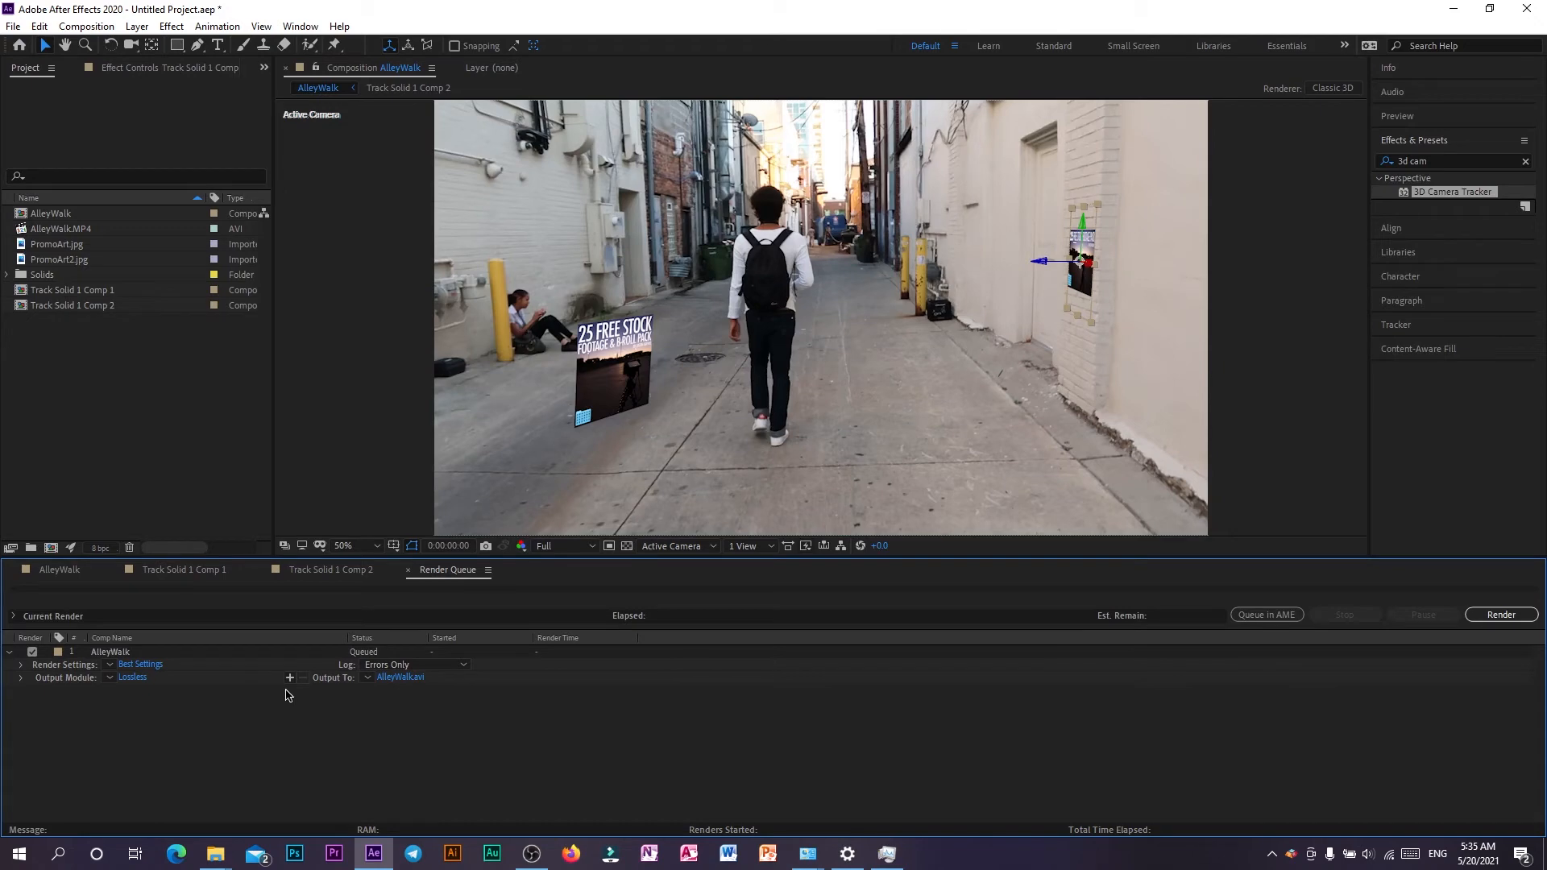
- Review the output module's format options for the queued AlleyWalk render without changing them
click(132, 678)
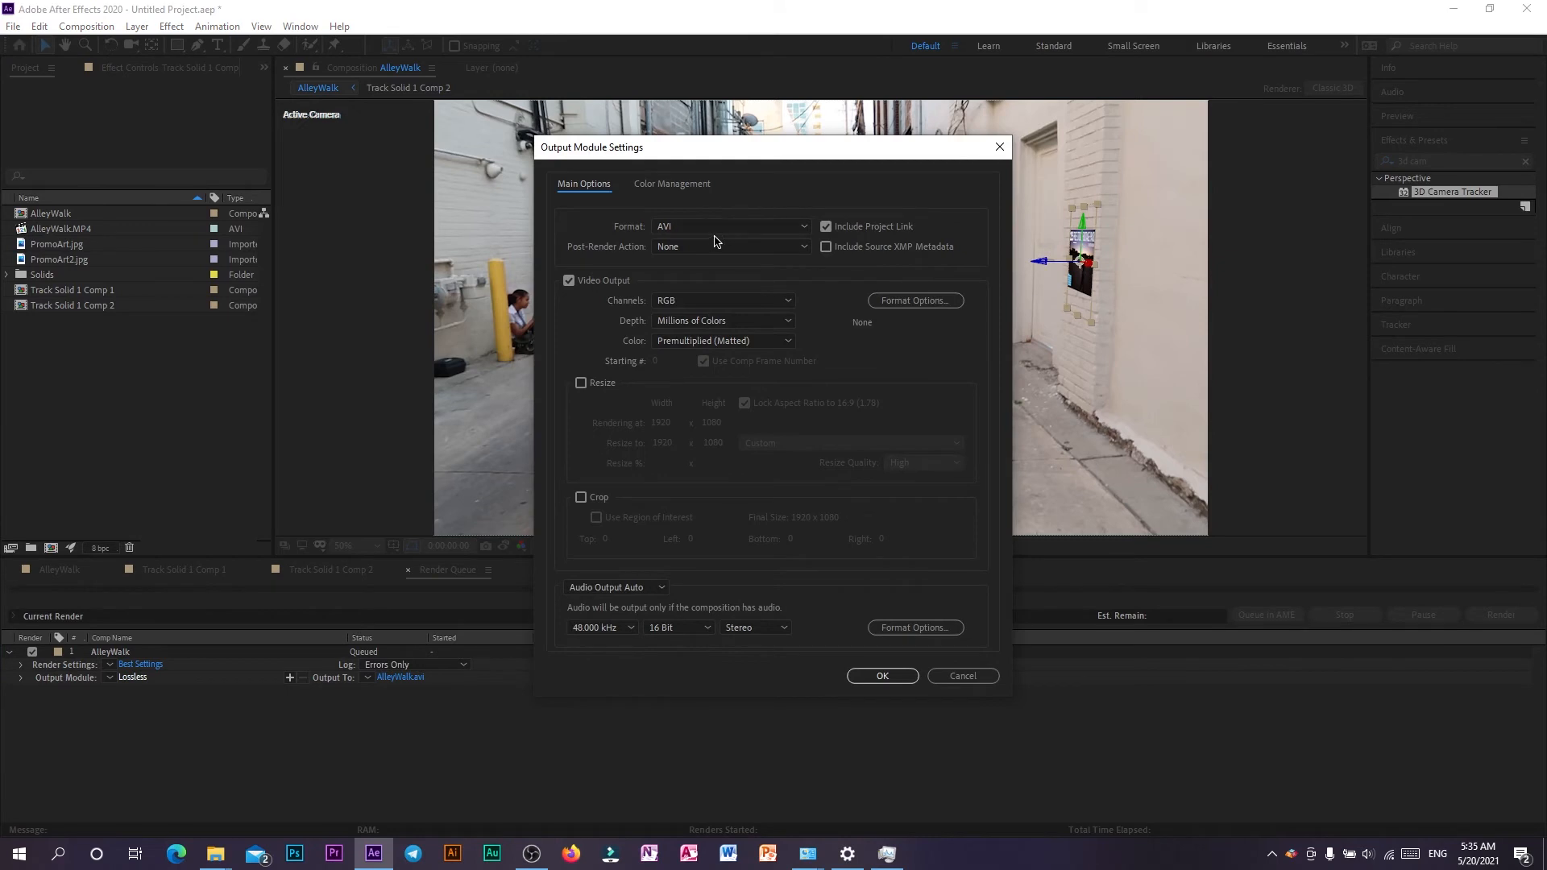
click(715, 229)
click(717, 234)
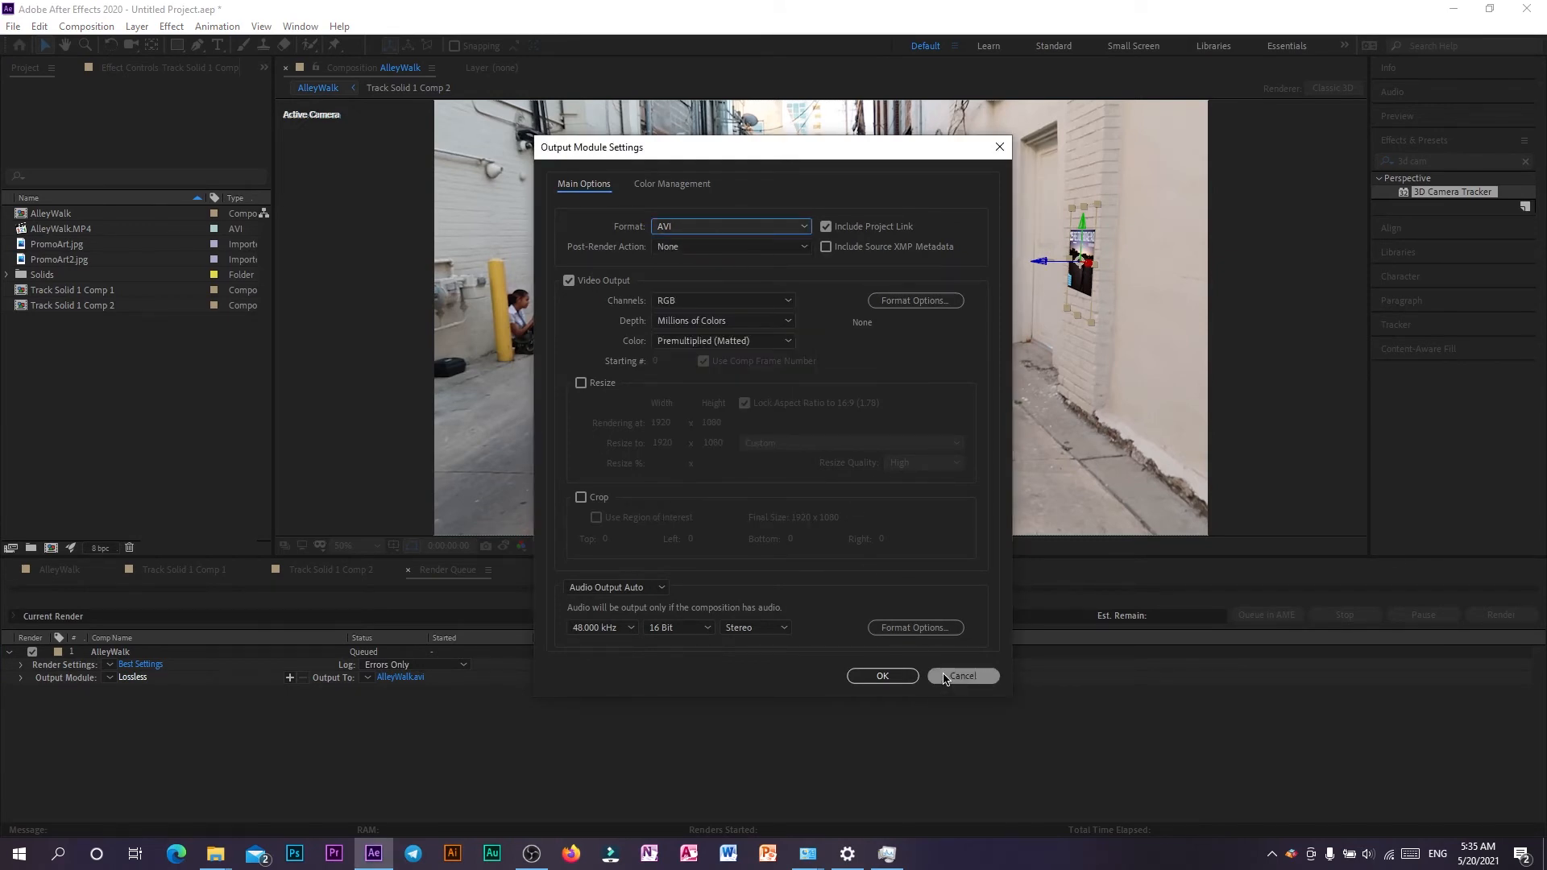
click(946, 678)
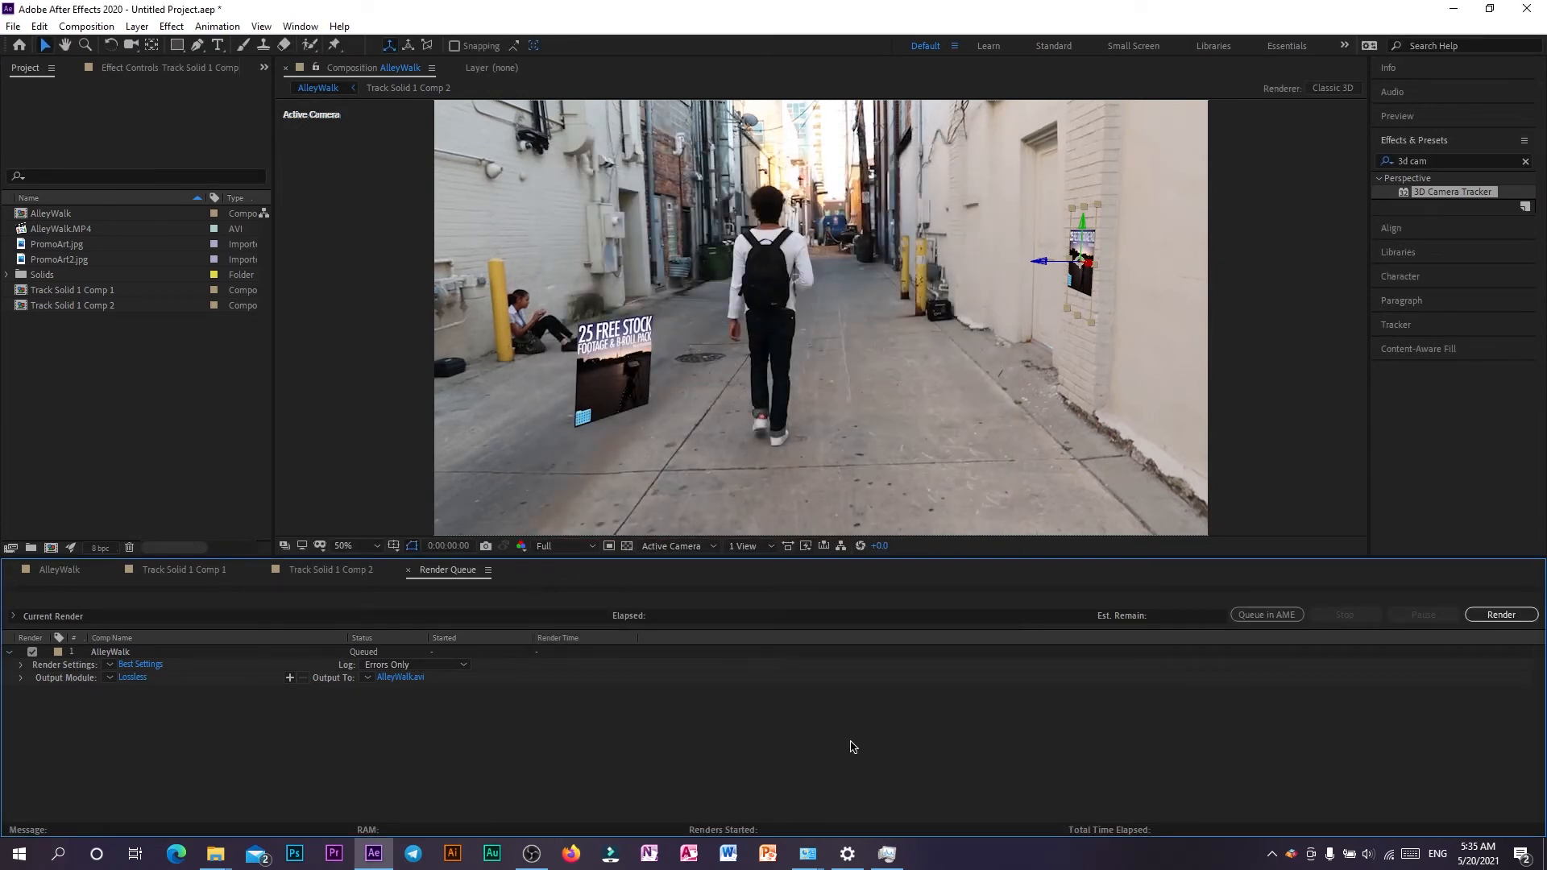
- Review the output file name and save location for the queued AlleyWalk render without changing them
click(397, 677)
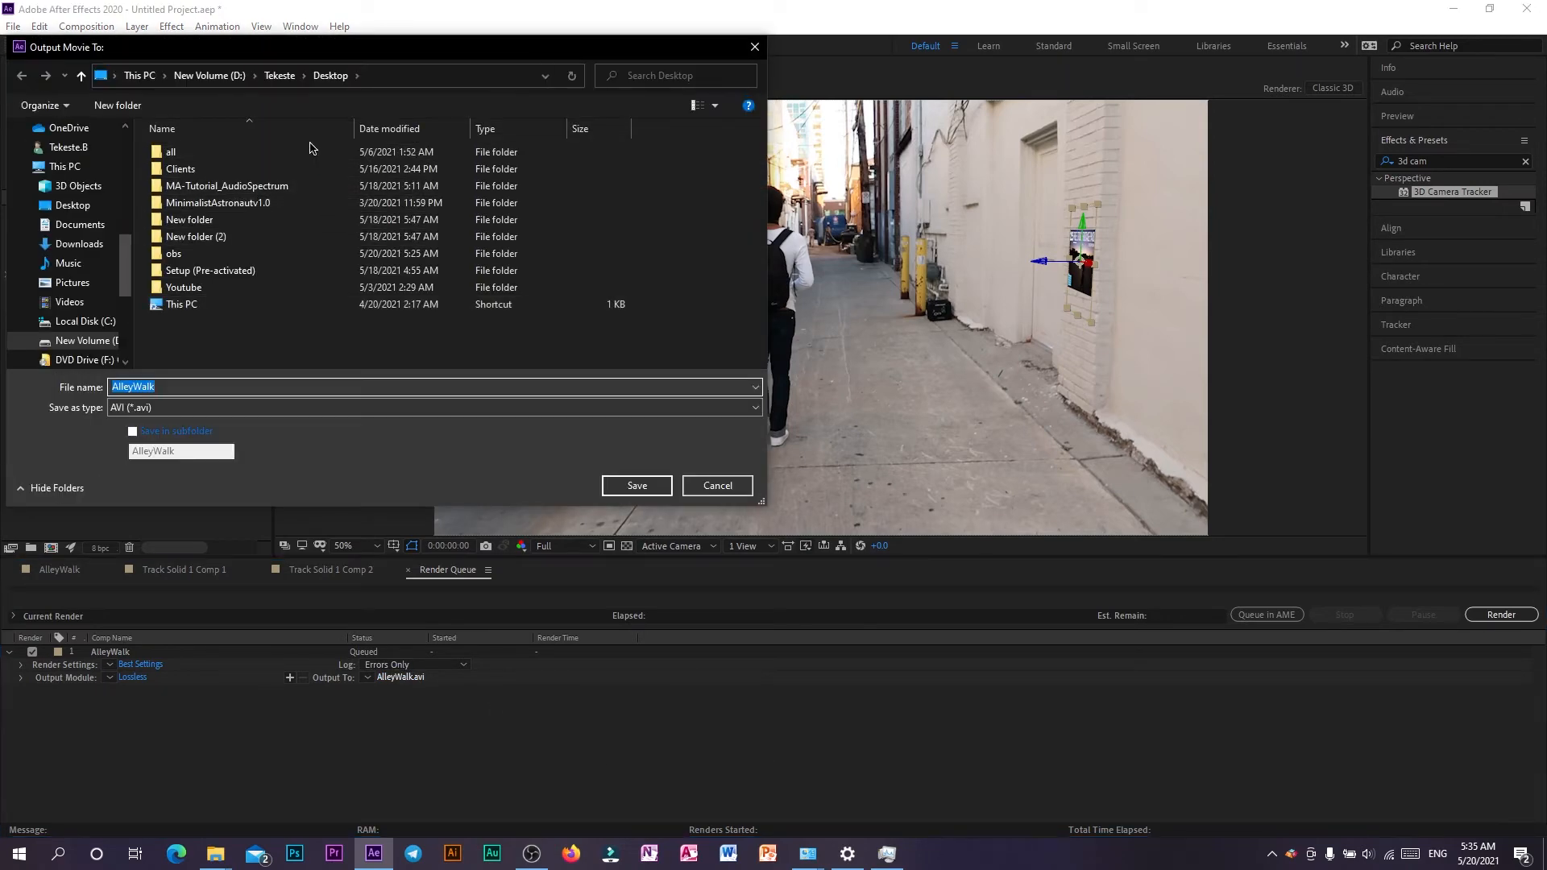
click(710, 483)
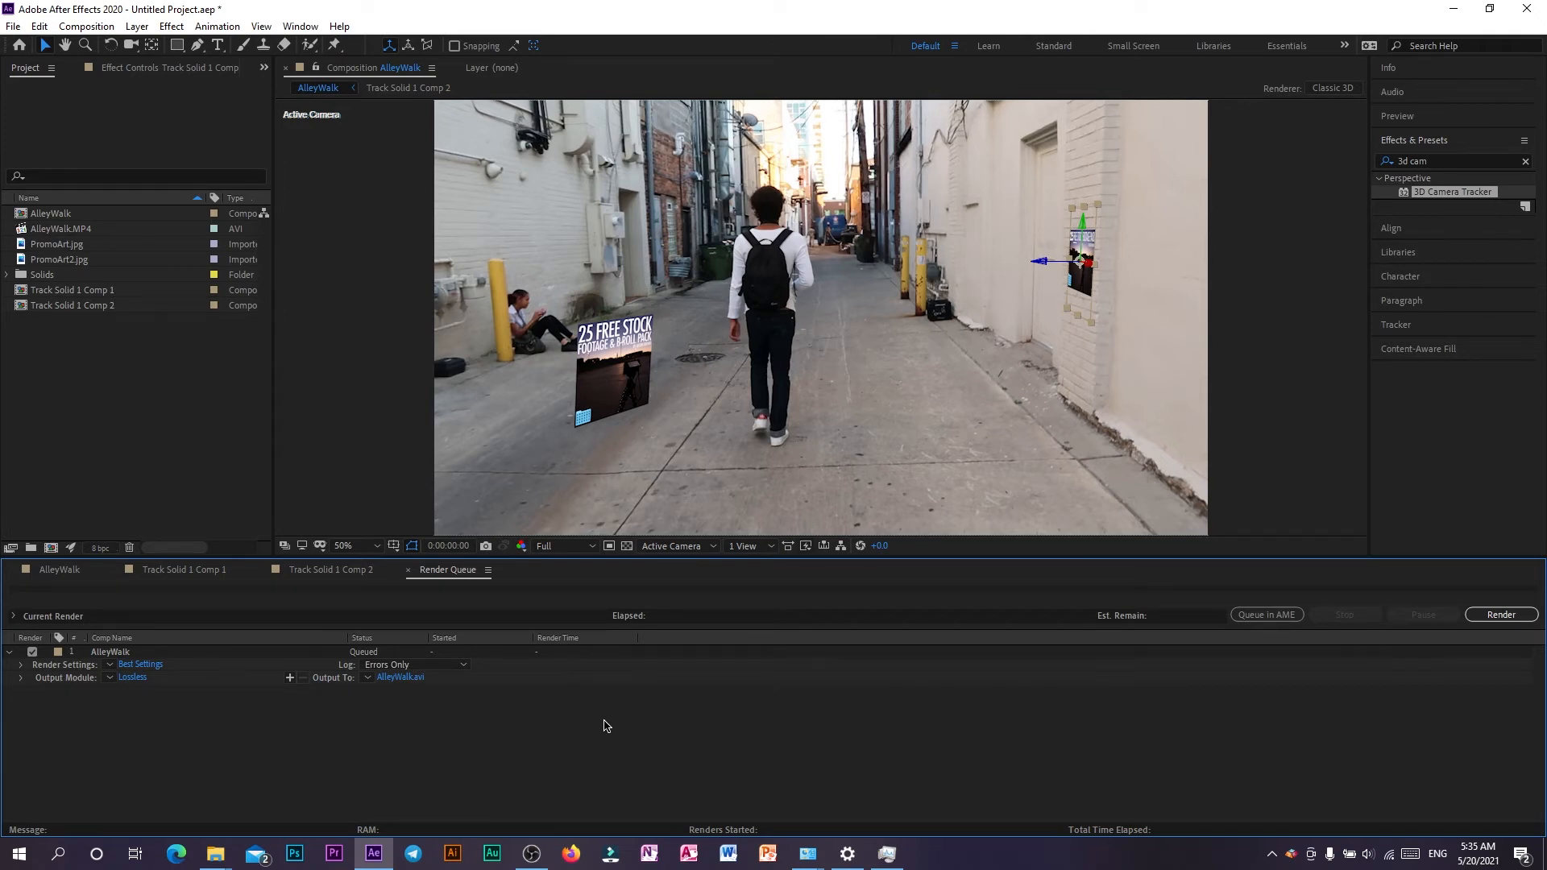
click(408, 685)
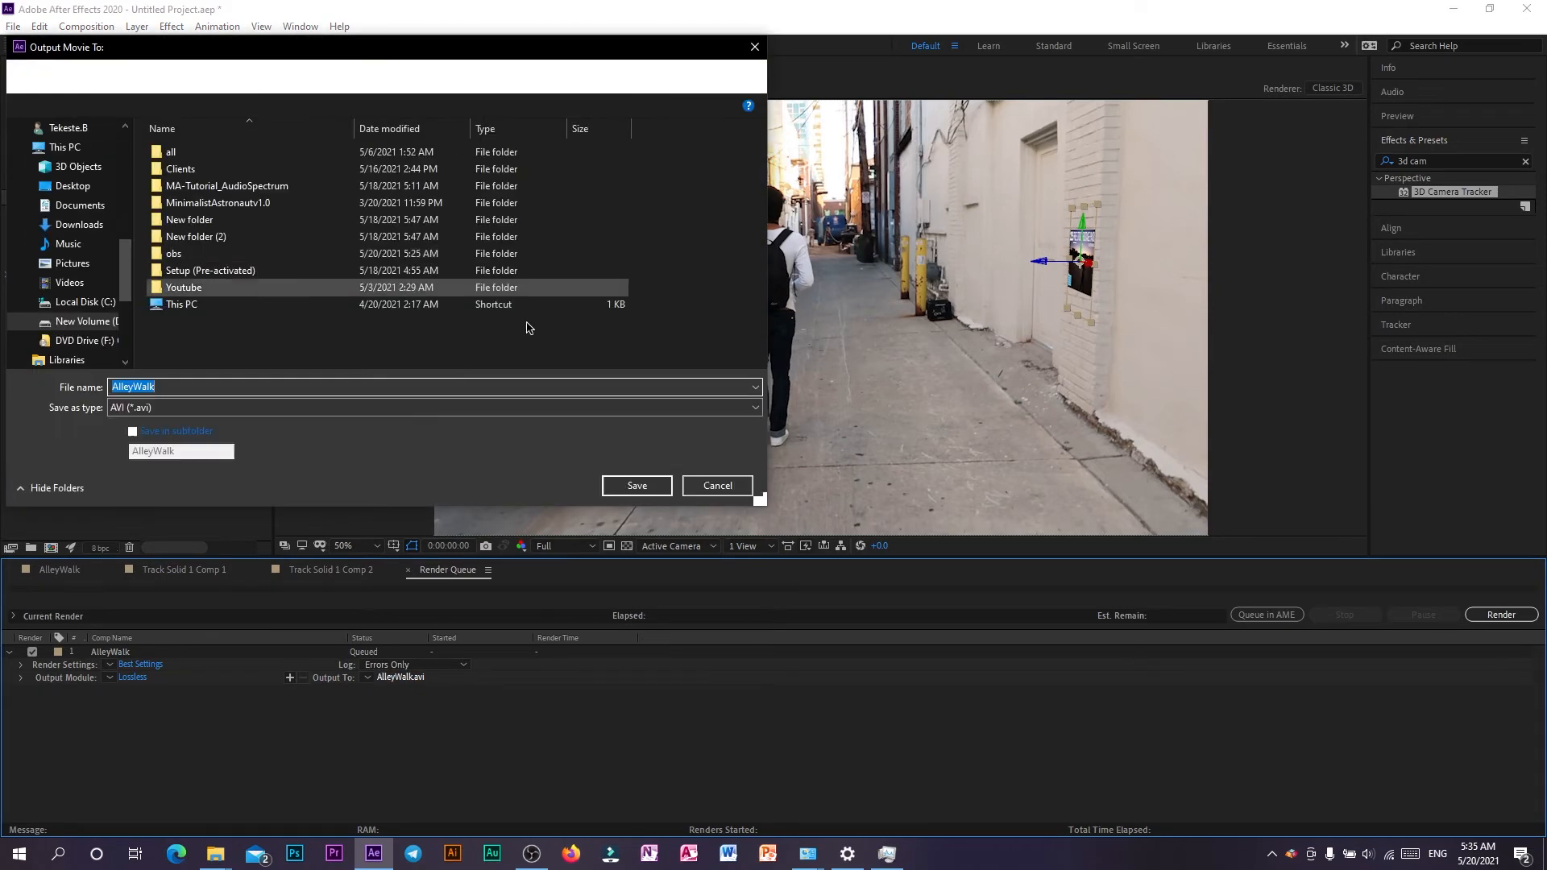
click(725, 486)
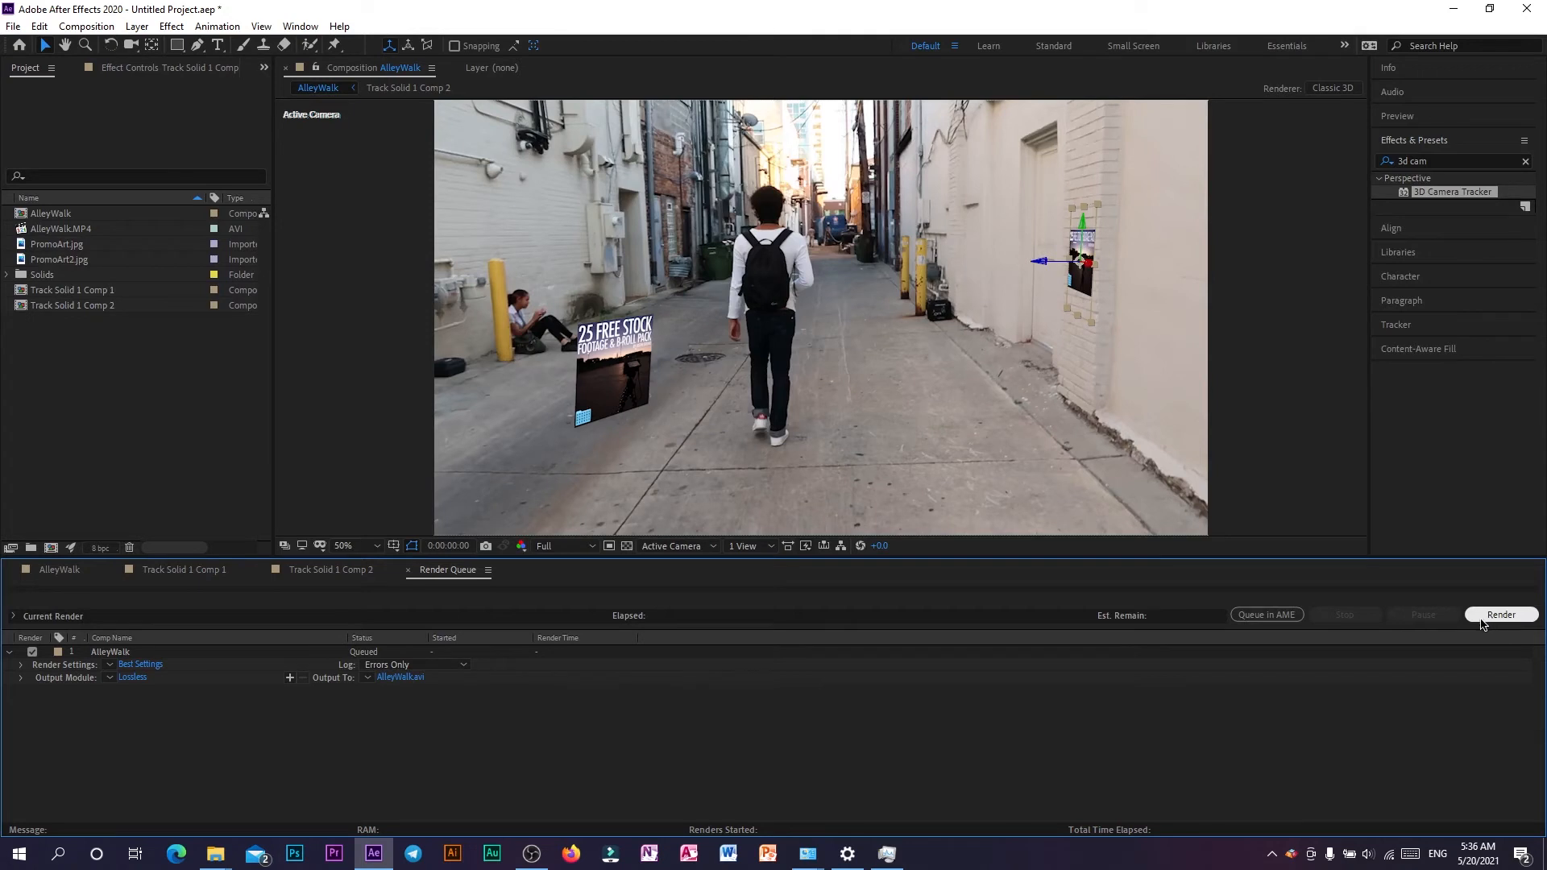
- Send the queued AlleyWalk render to Adobe Media Encoder
click(1281, 622)
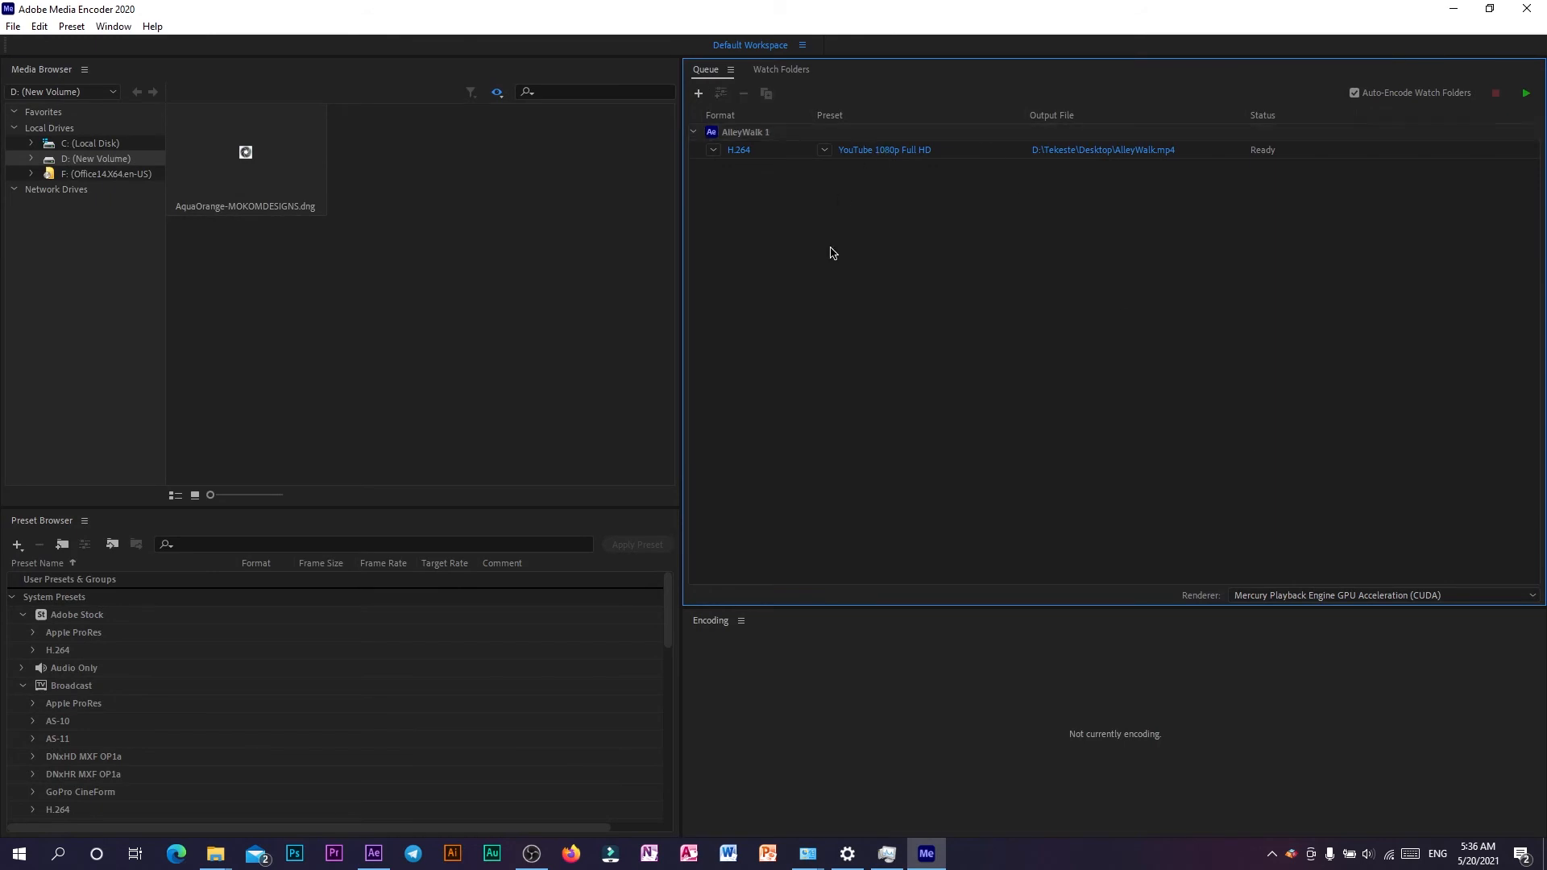
click(886, 853)
click(1328, 233)
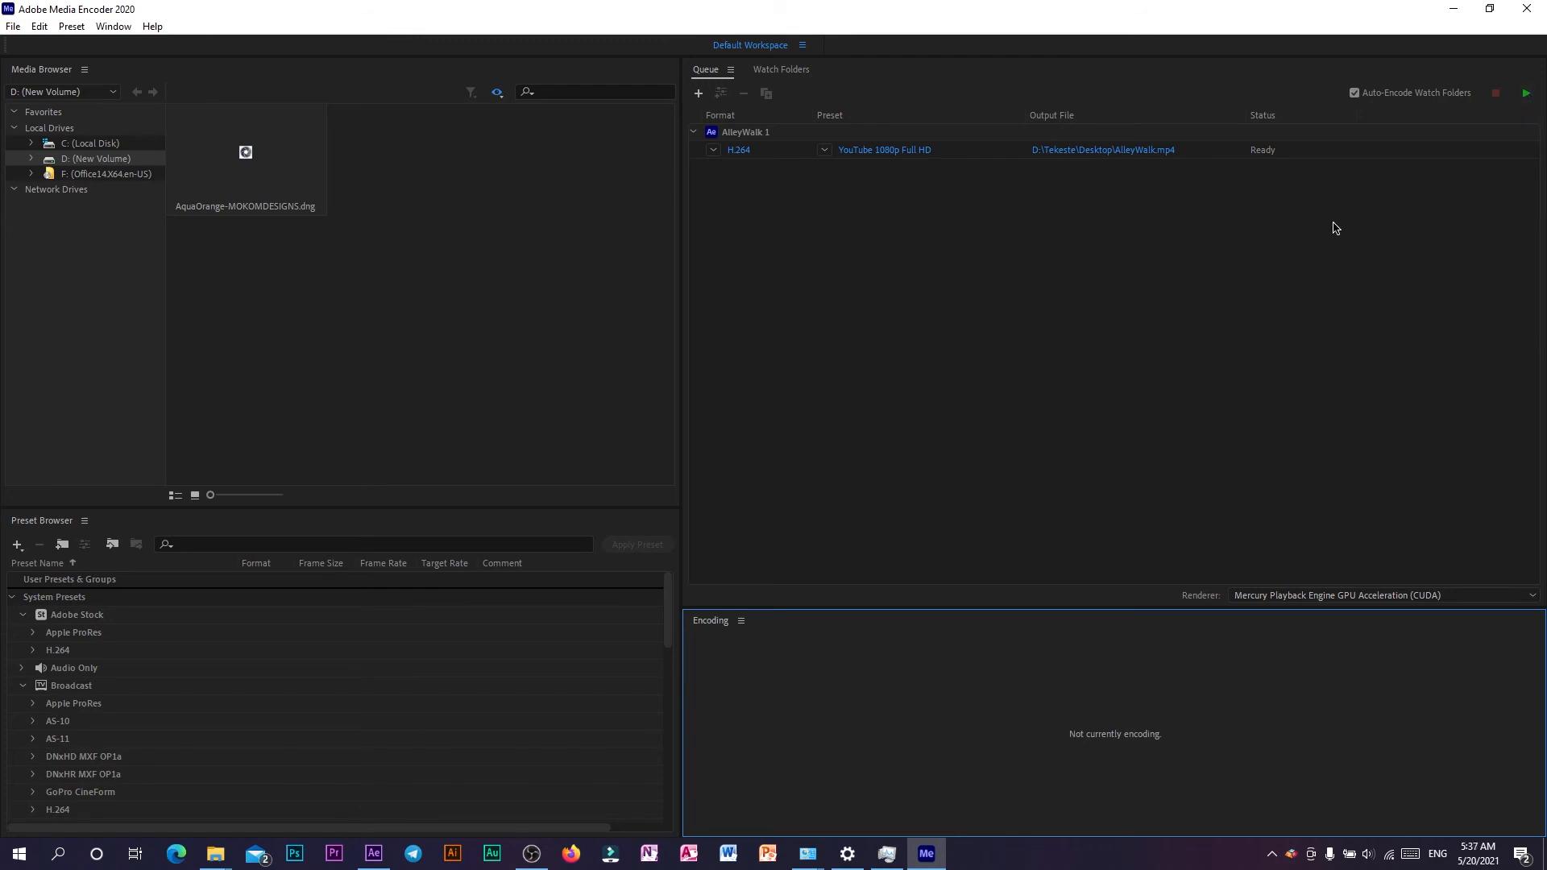
- Choose H.264 as the output format of the queued AlleyWalk export and review the other available formats
click(715, 150)
click(715, 150)
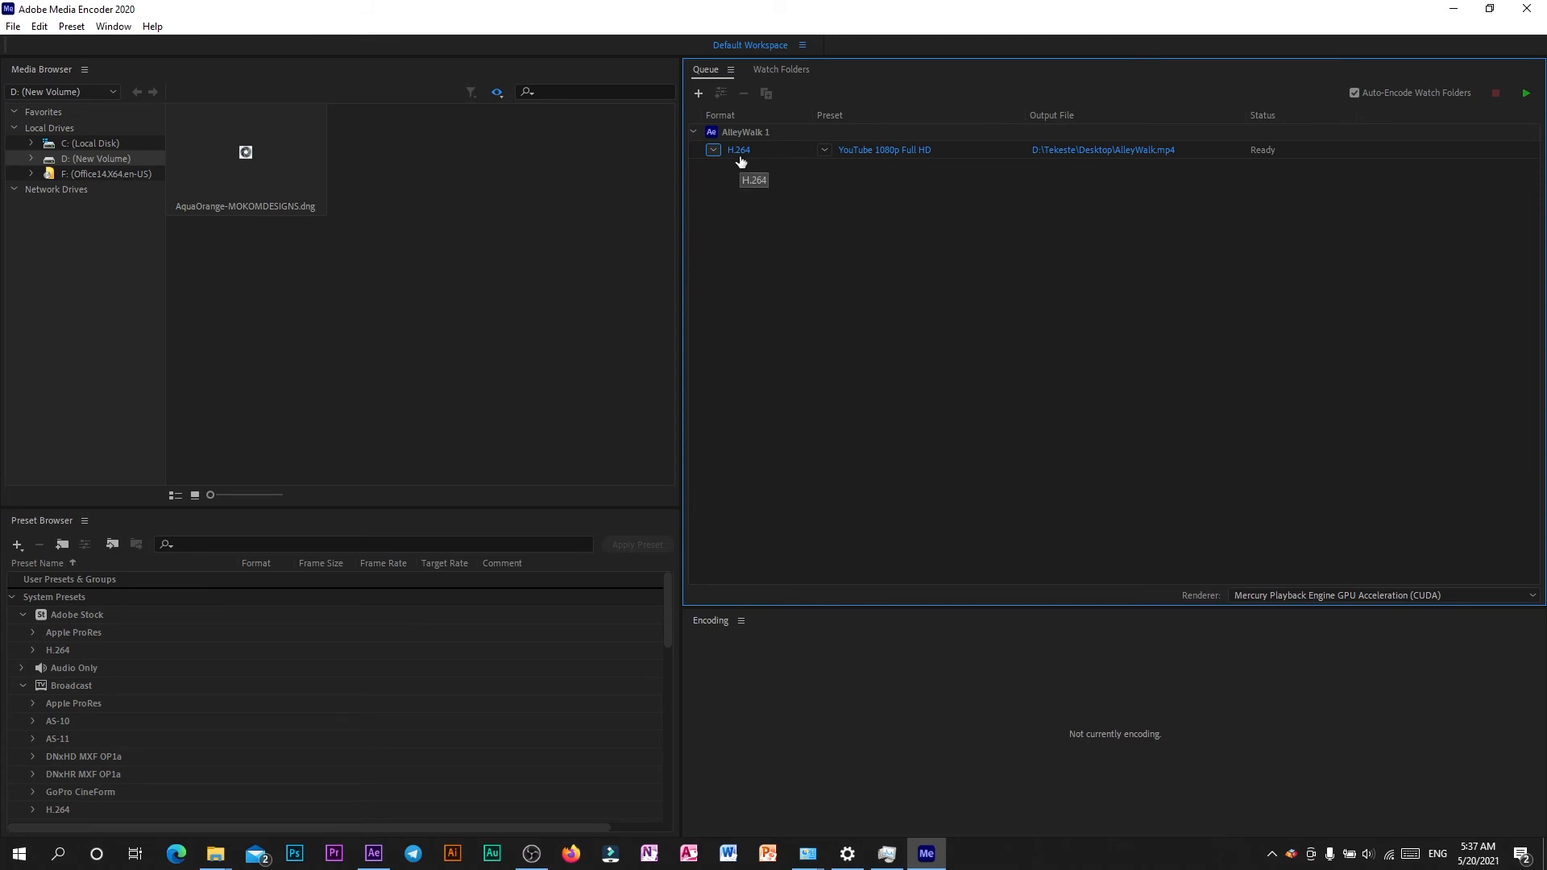
click(714, 151)
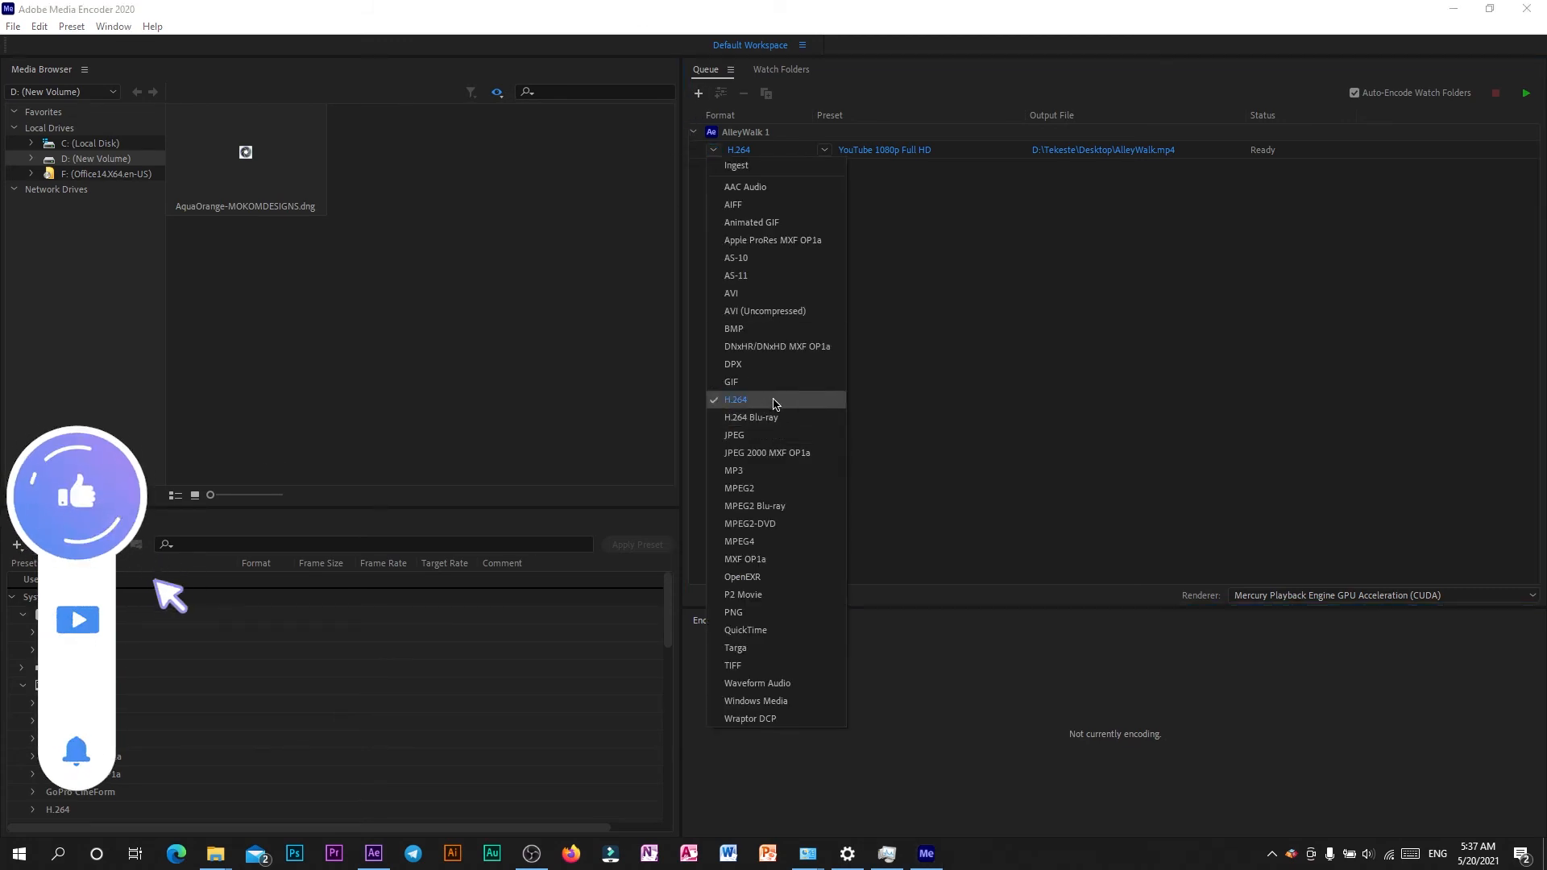
click(743, 401)
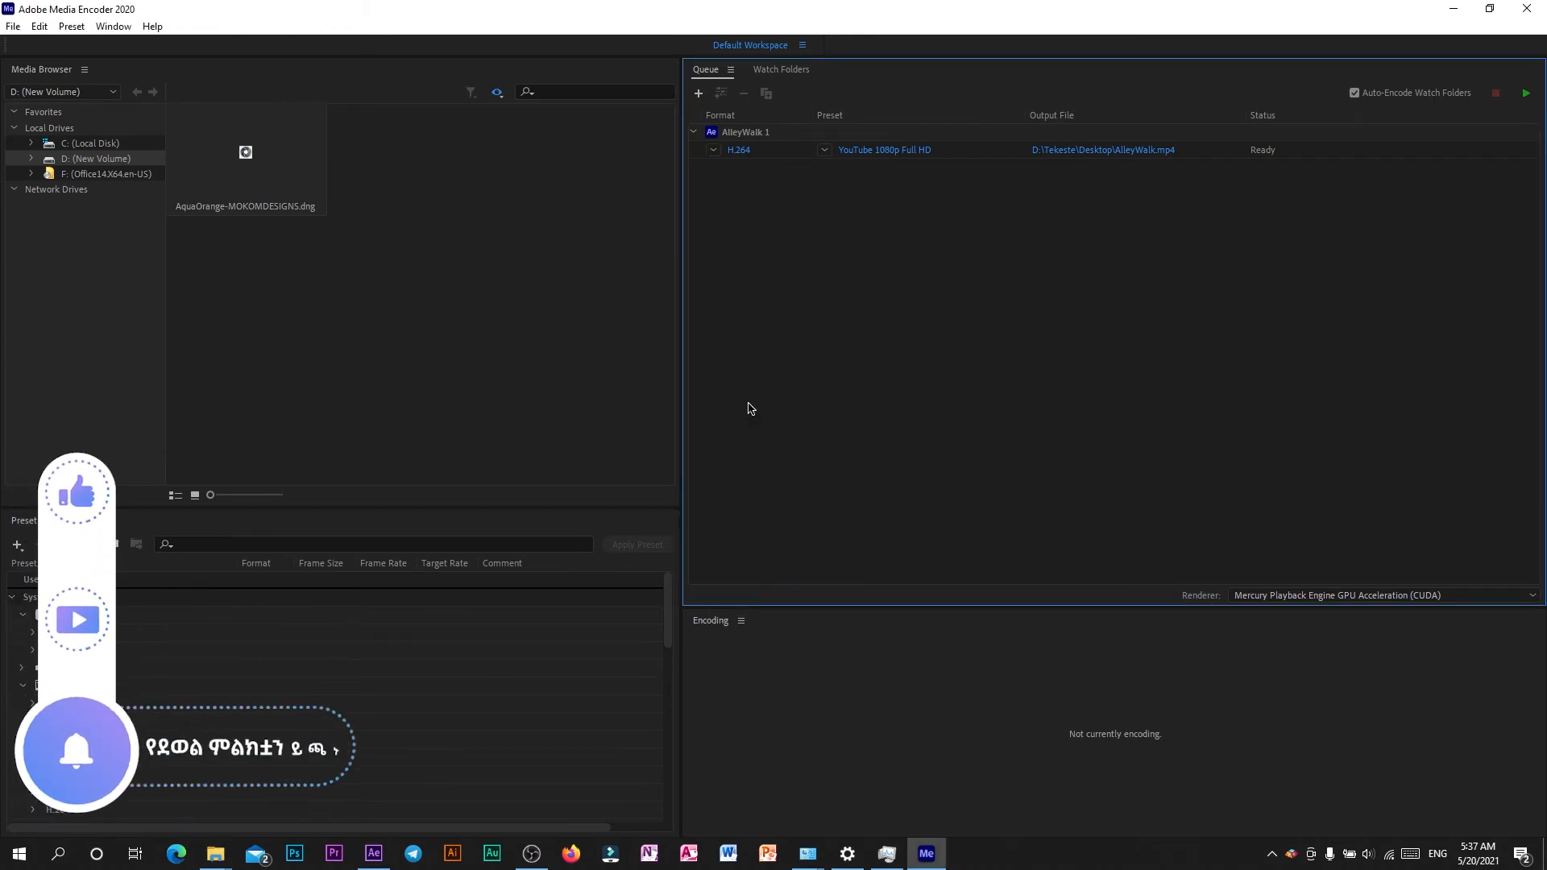
click(714, 151)
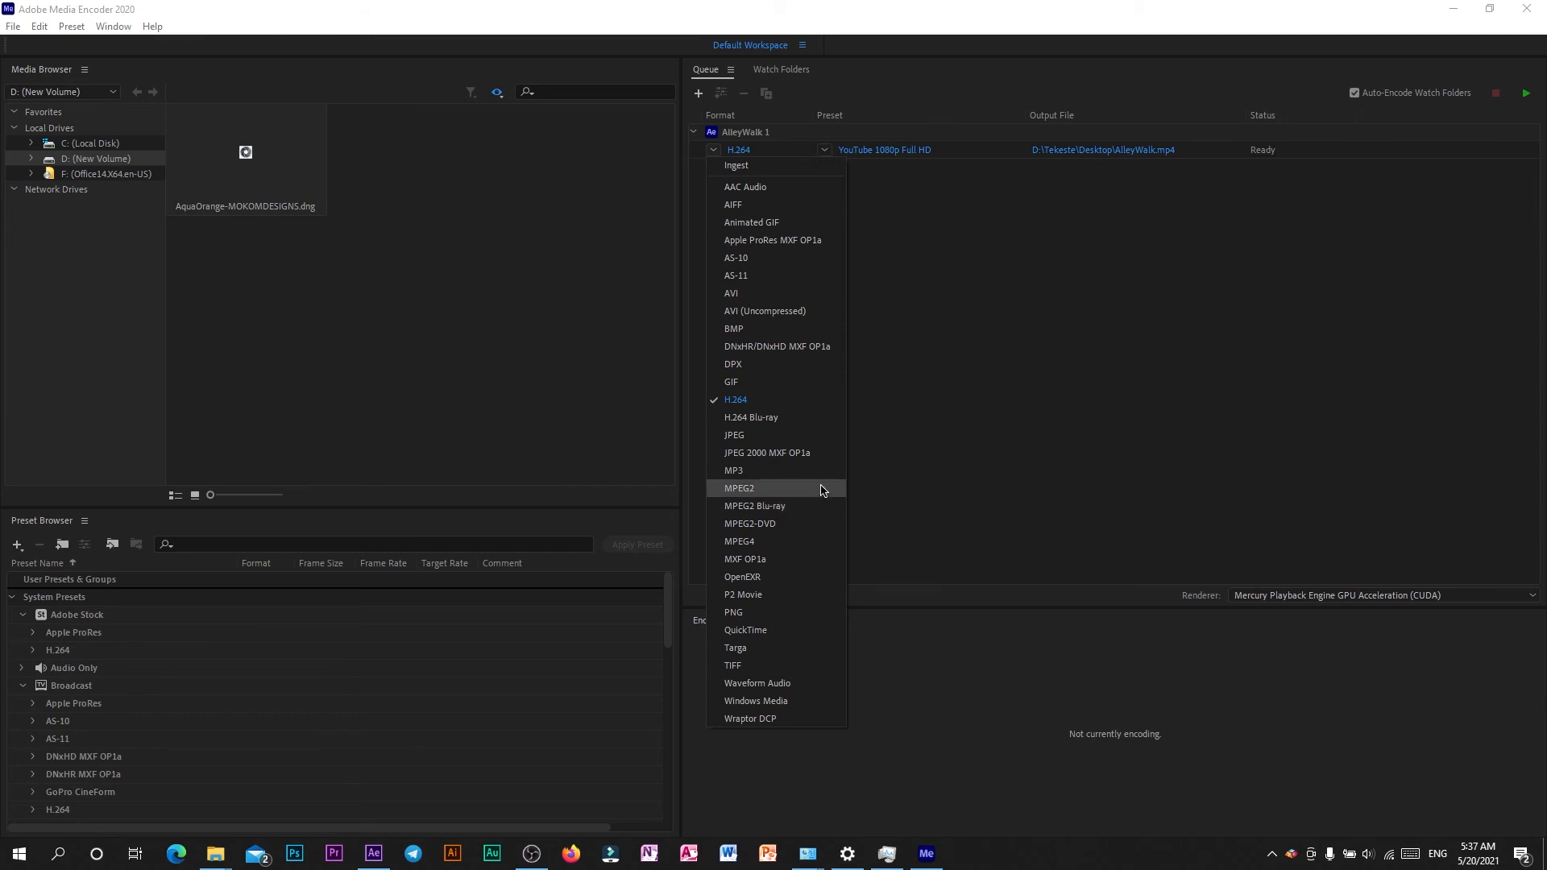
click(1161, 252)
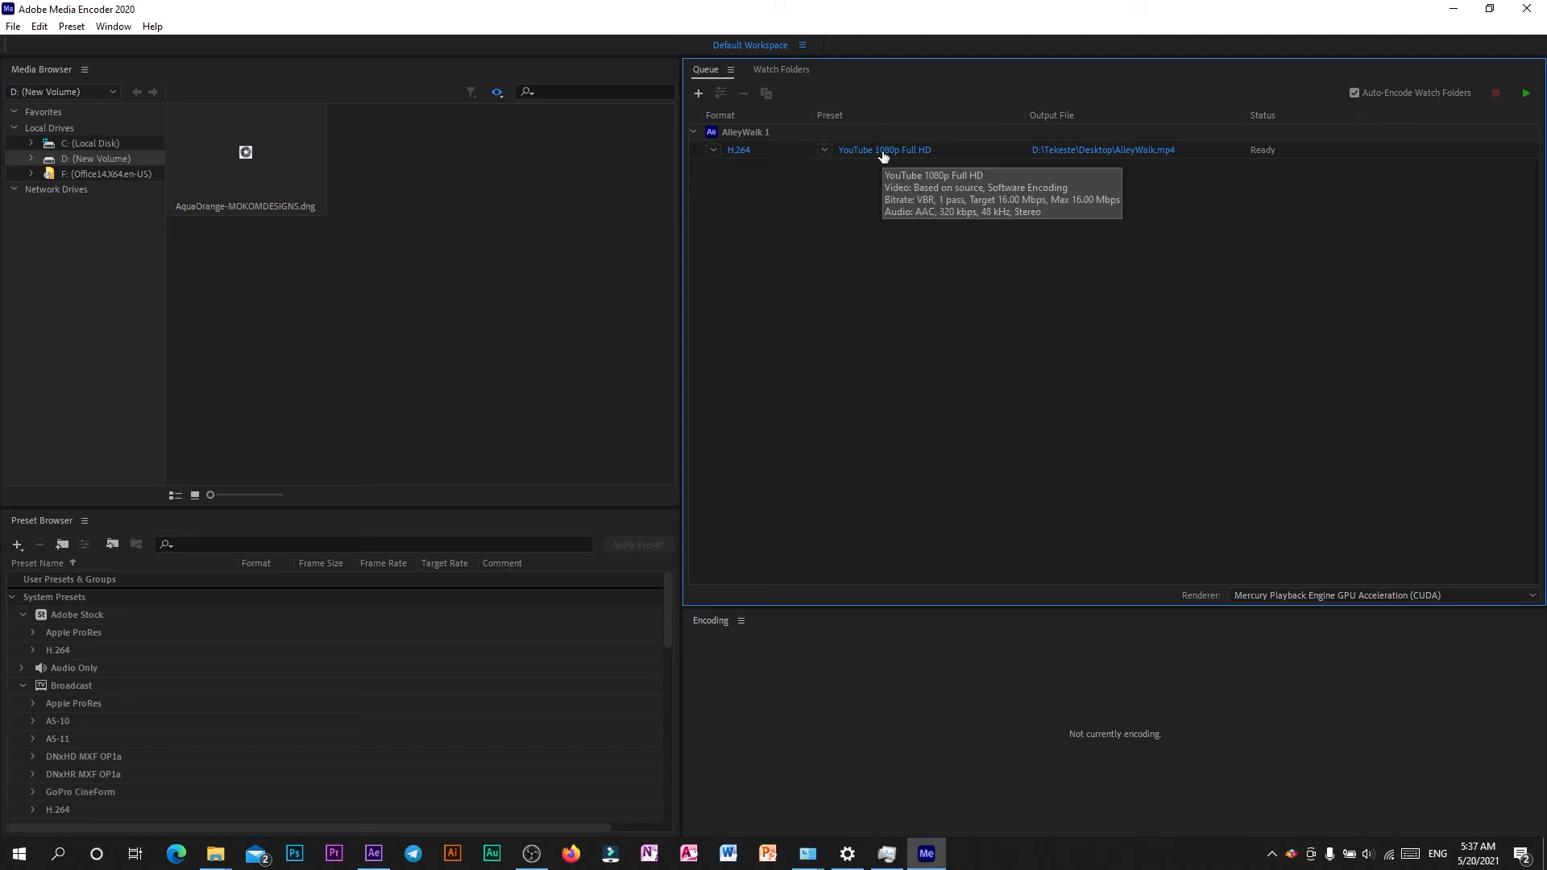
- Review the H.264 presets available for the queued AlleyWalk export, keeping YouTube 1080p Full HD
click(826, 151)
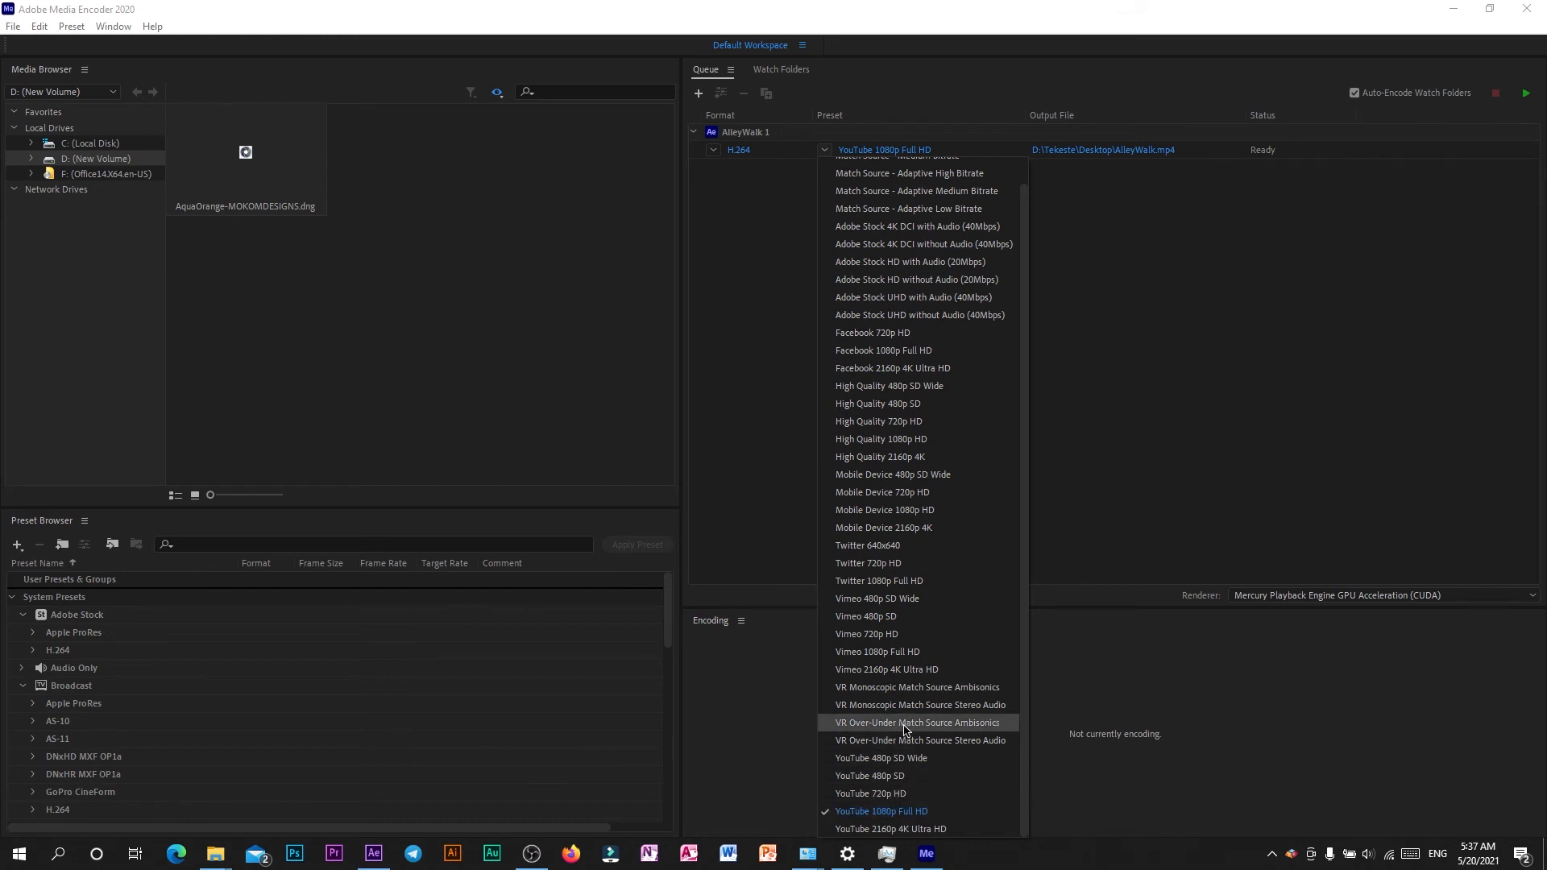
scroll(907, 725, up, 1)
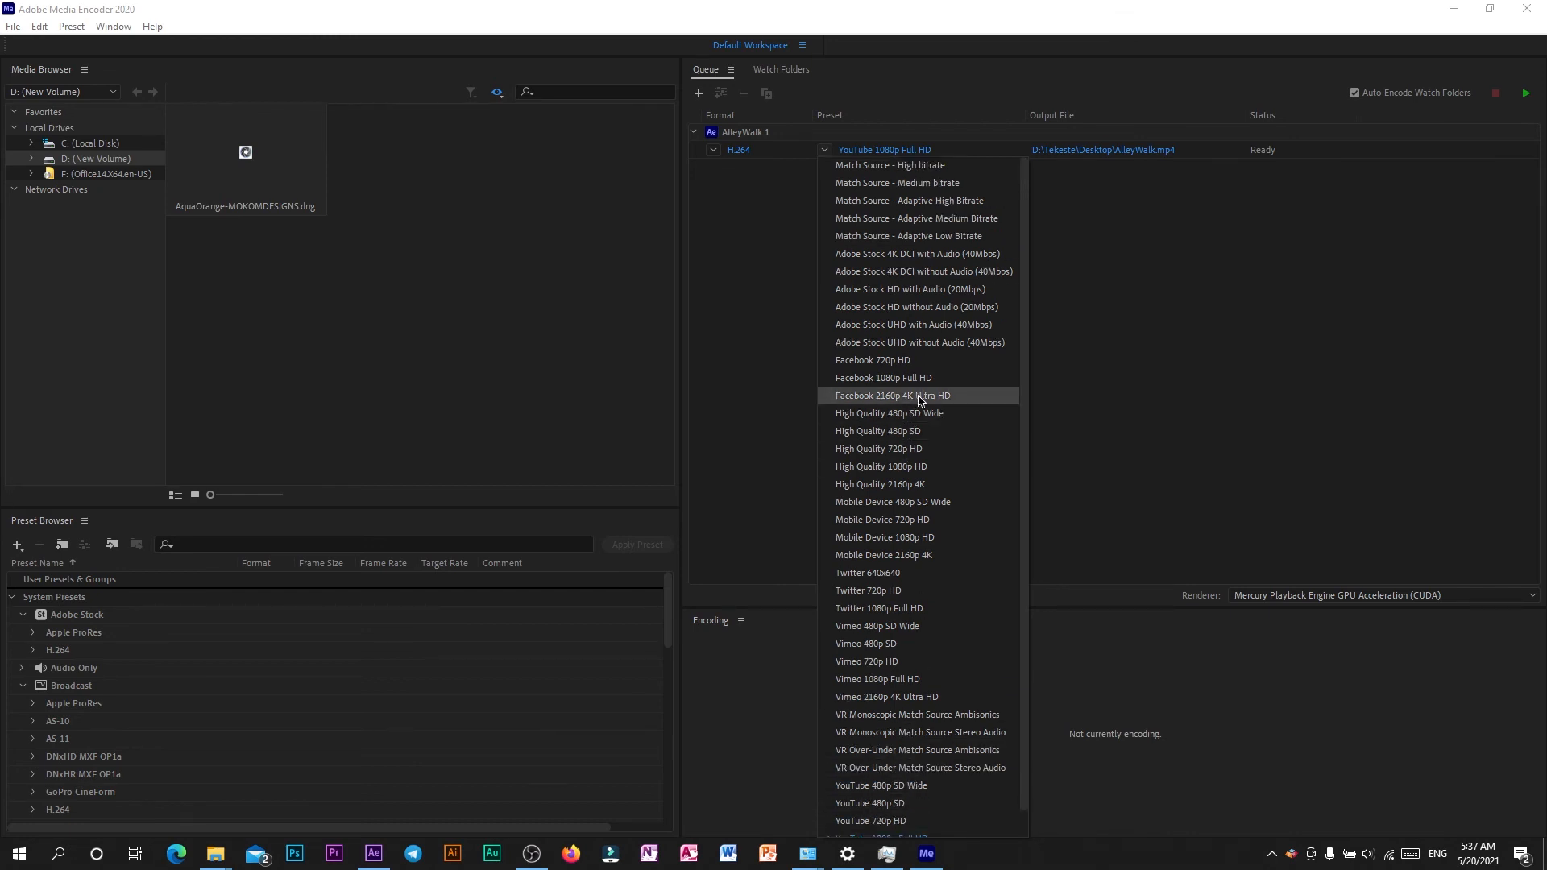
click(1106, 352)
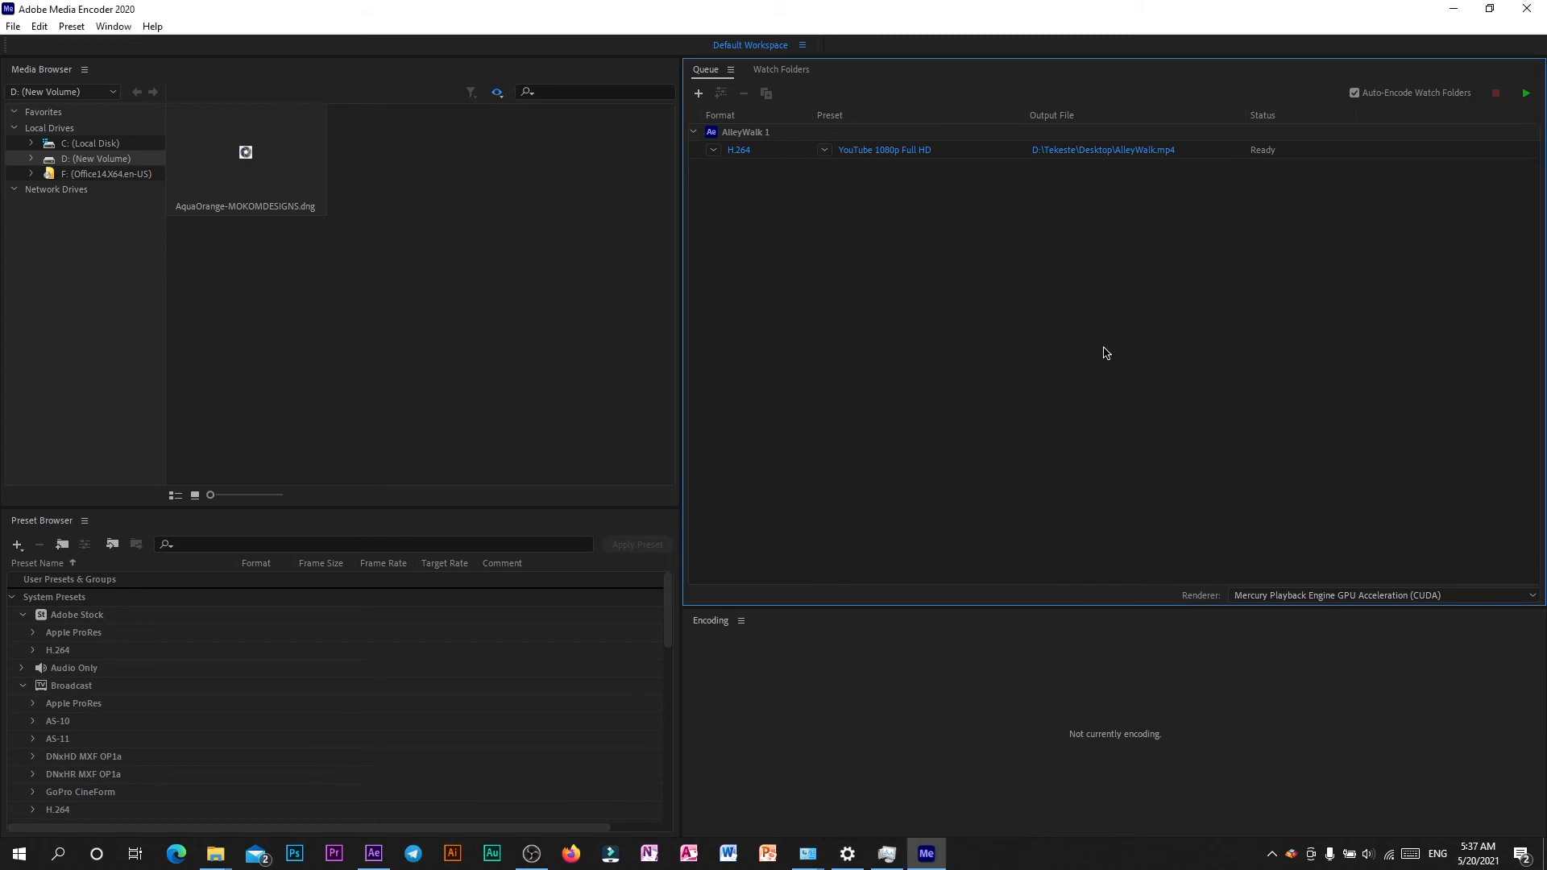
click(955, 153)
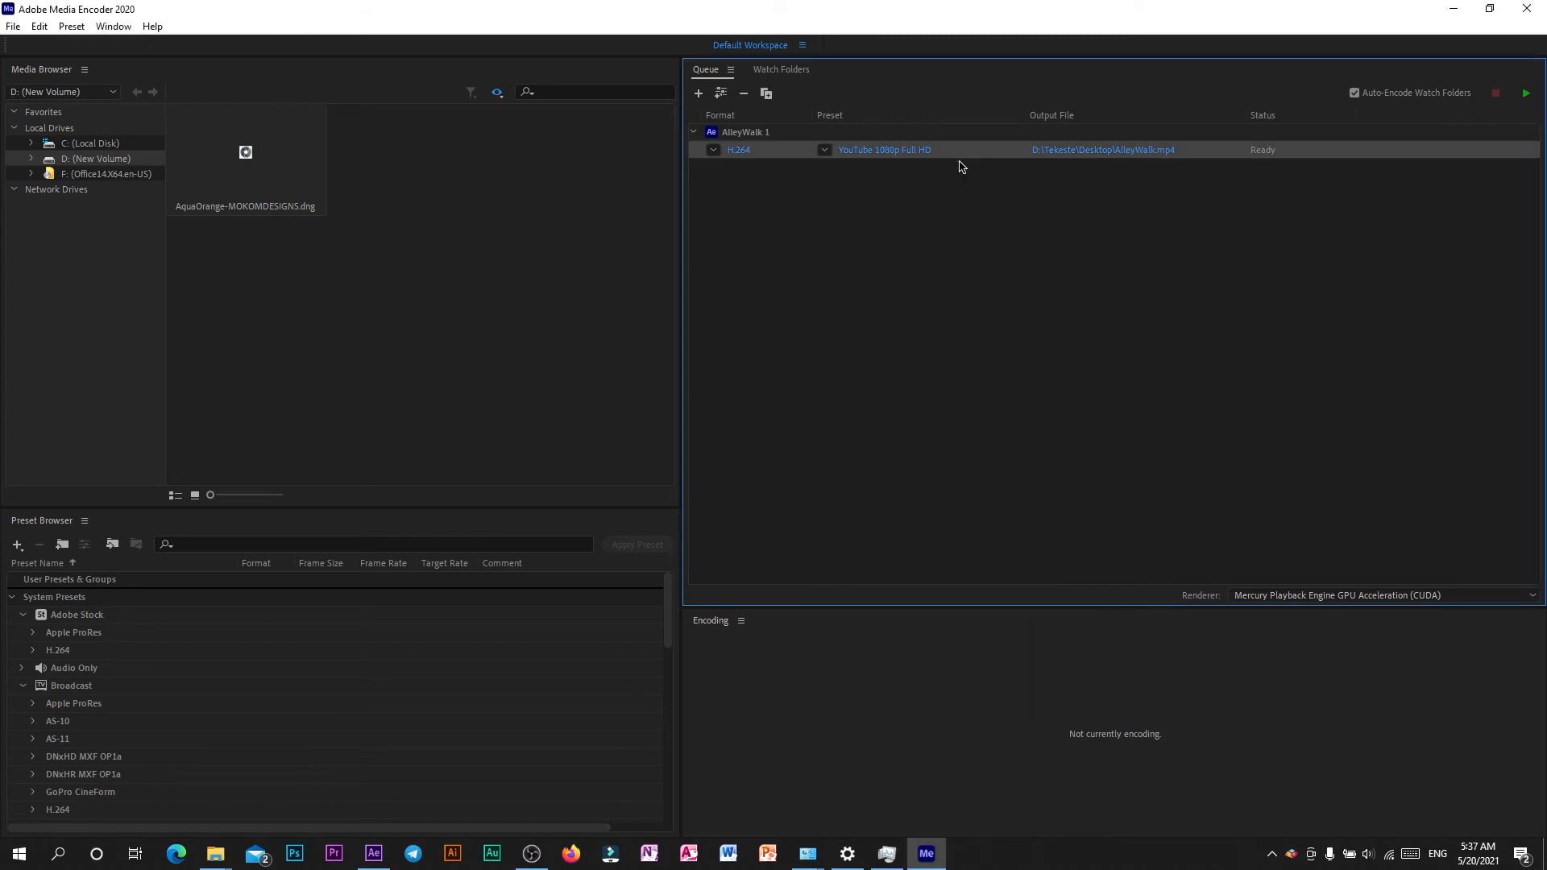
click(960, 167)
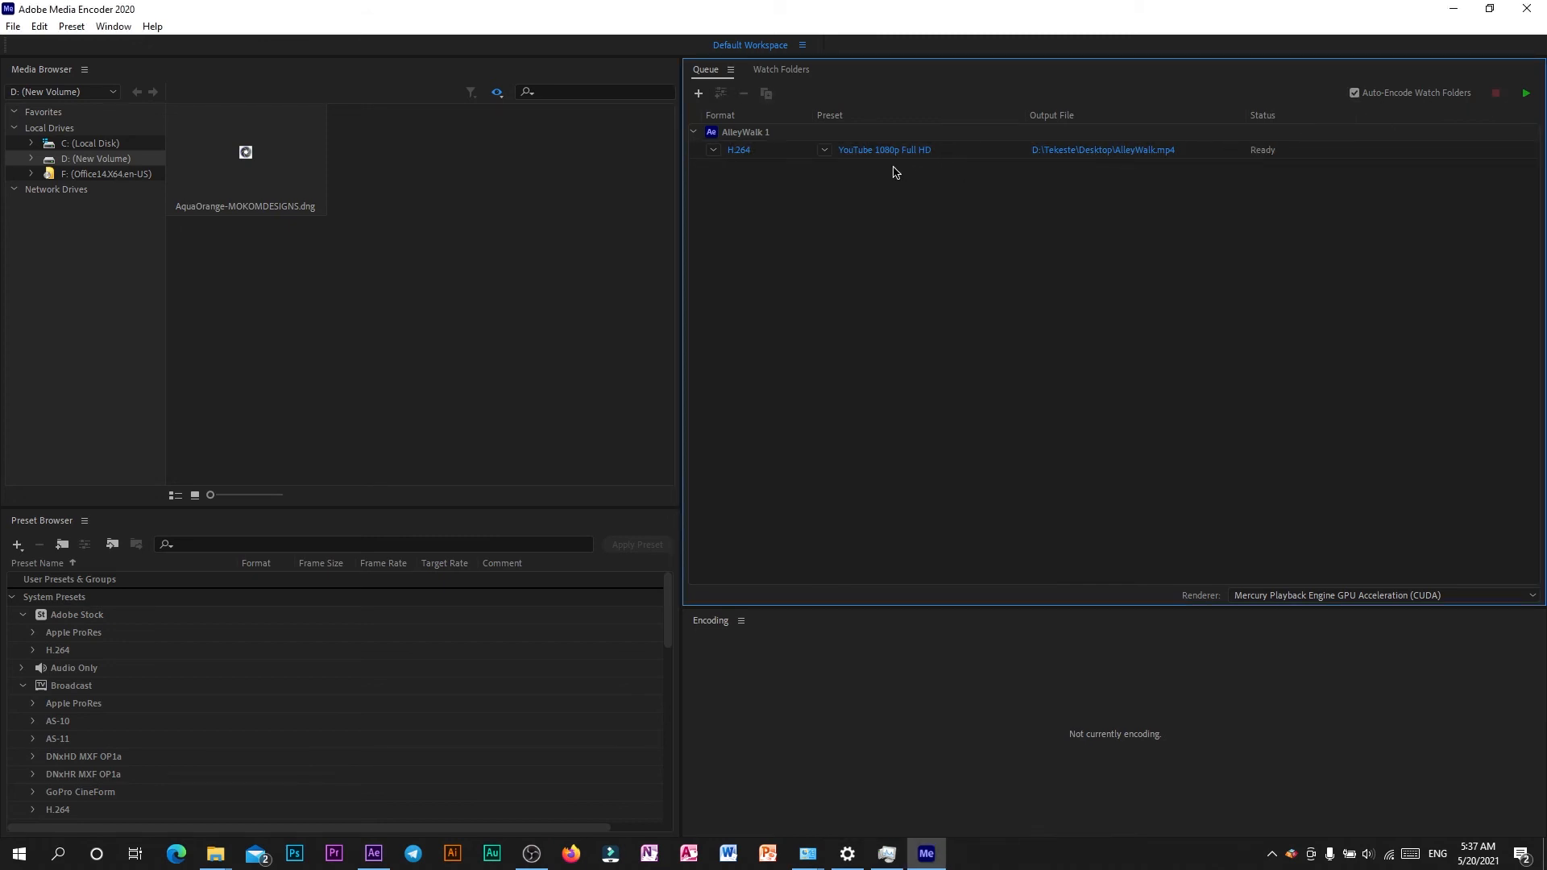
- Set the export's output file to AlleyWalk.mp4 in the Downloads folder, replacing the existing file
click(1084, 155)
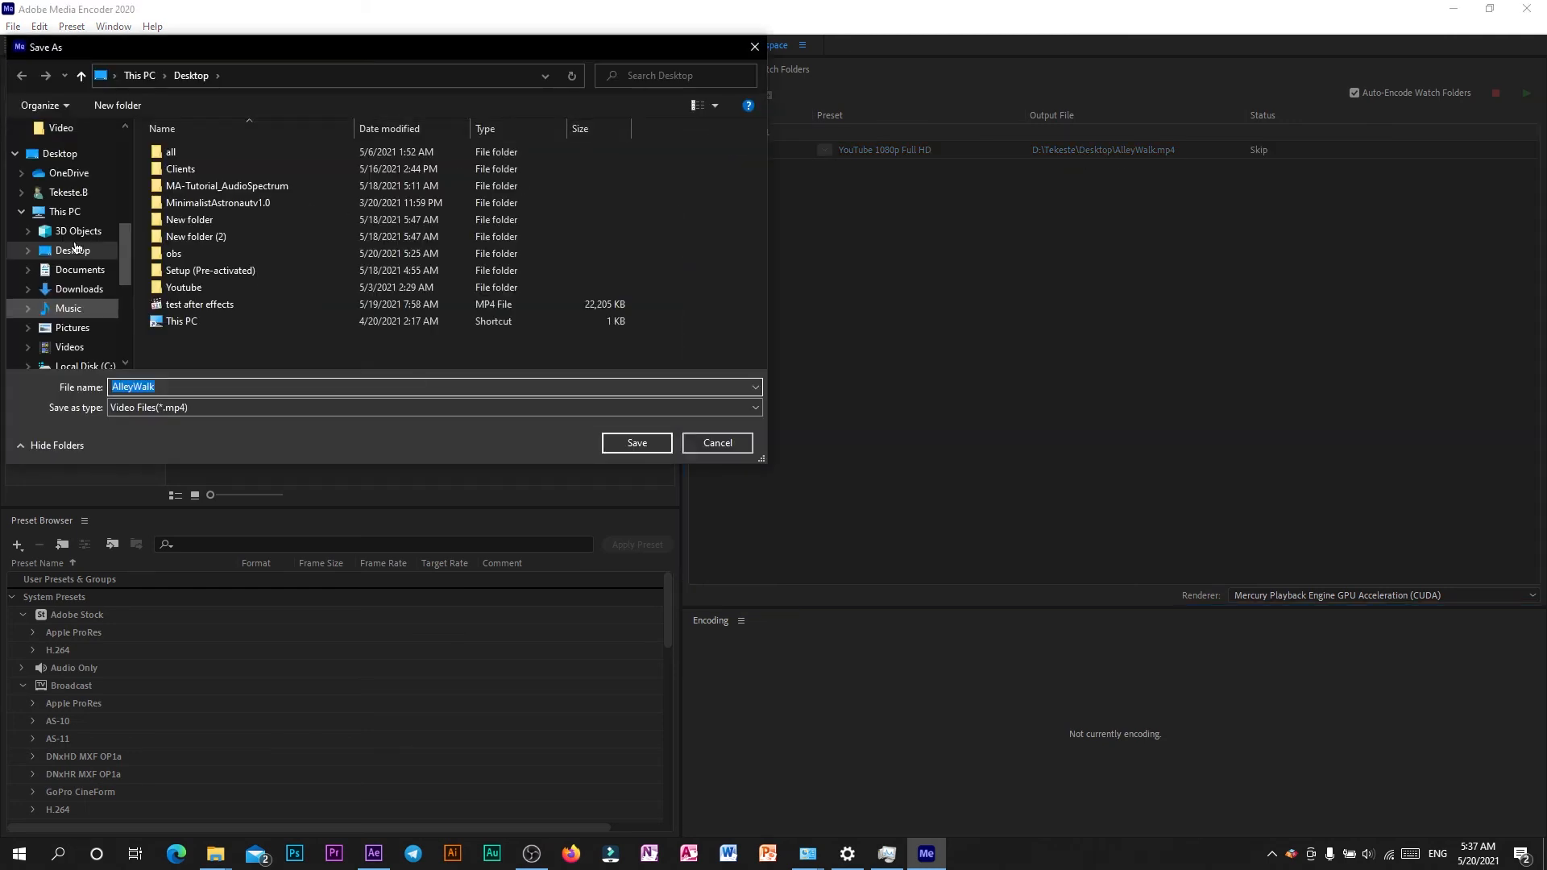
click(97, 288)
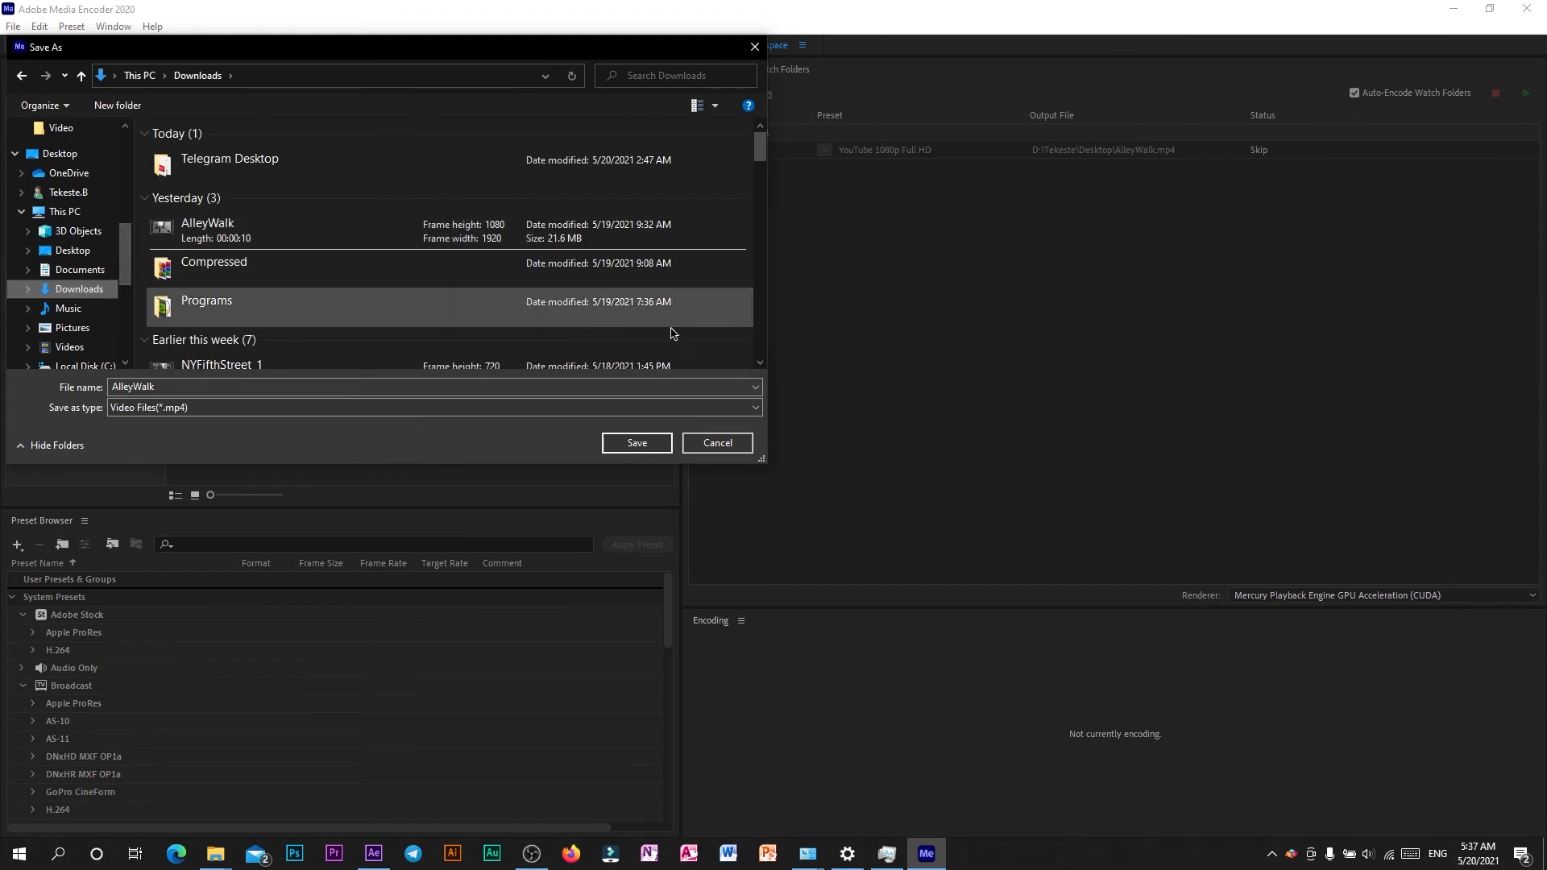
click(661, 442)
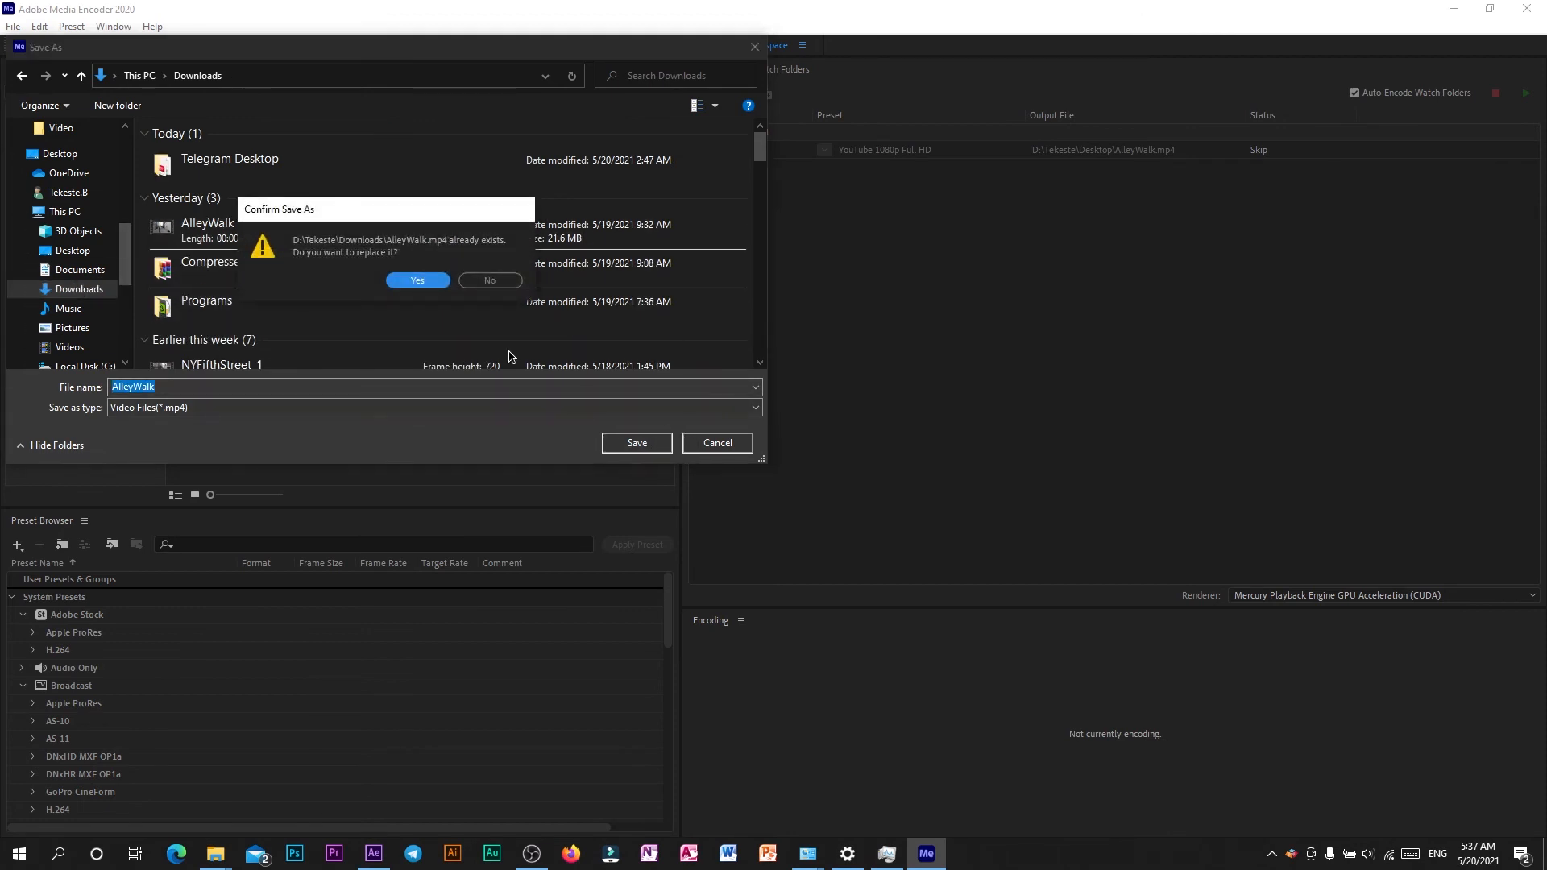
click(416, 282)
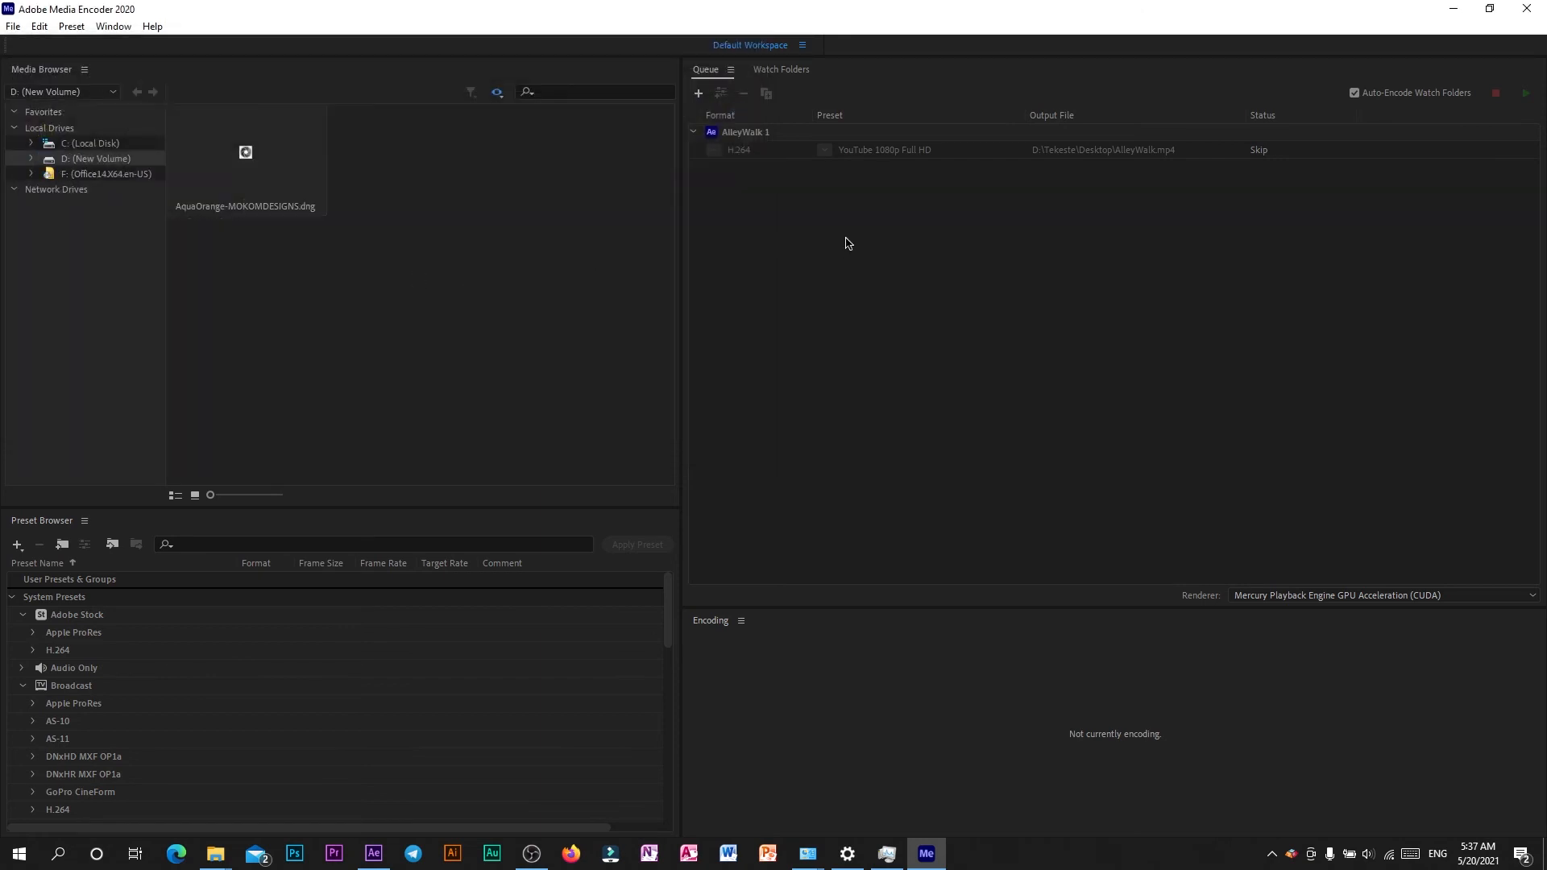
- Start encoding the queue and review the renderer options, keeping Mercury Playback Engine GPU Acceleration (CUDA)
click(1527, 95)
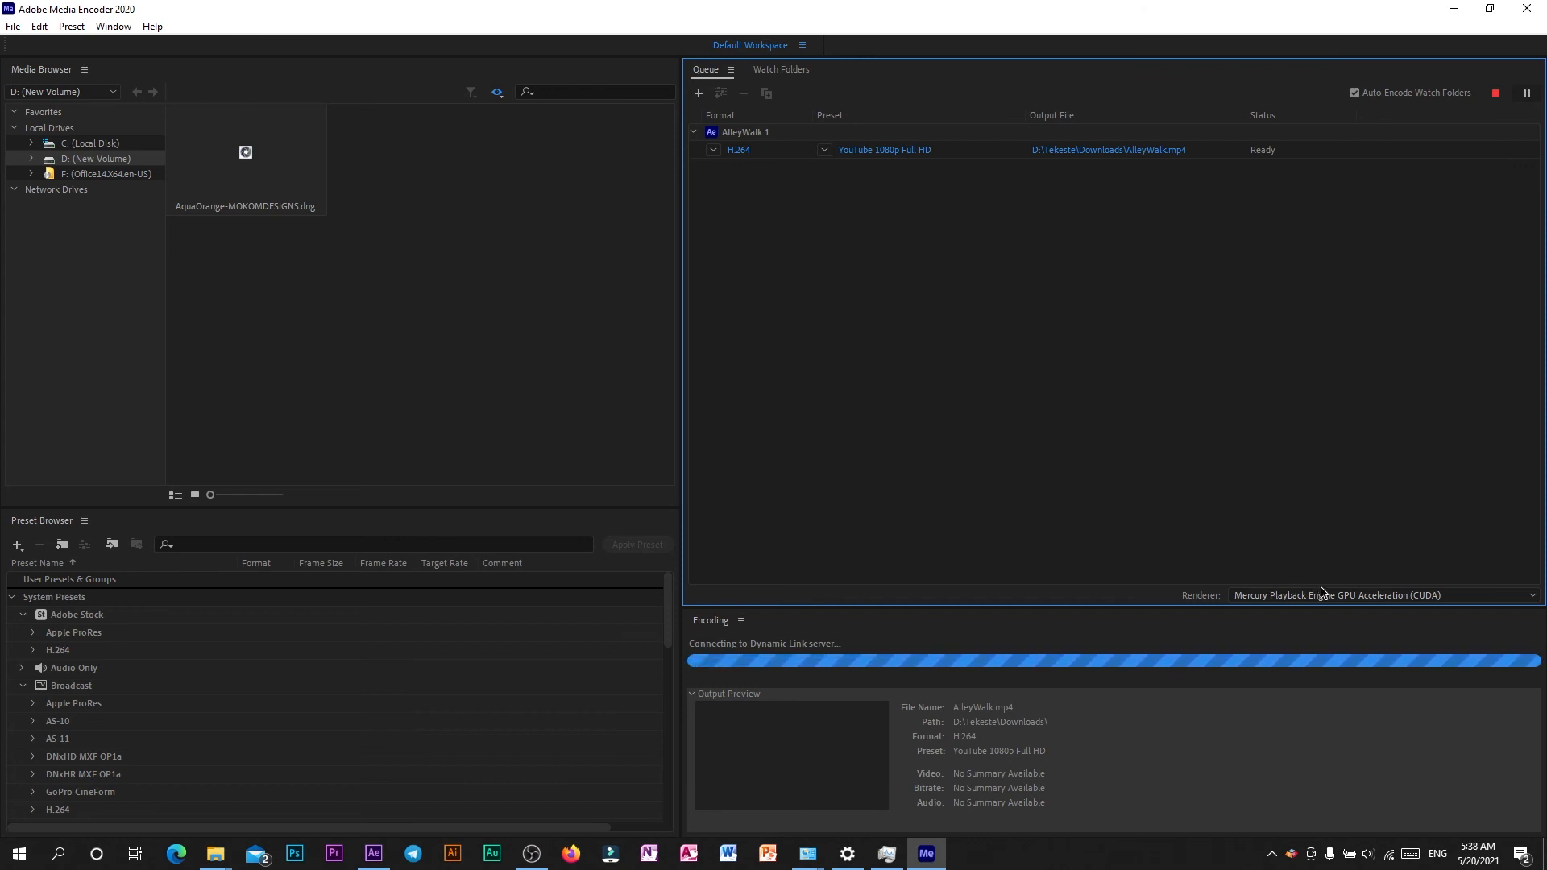
click(1360, 597)
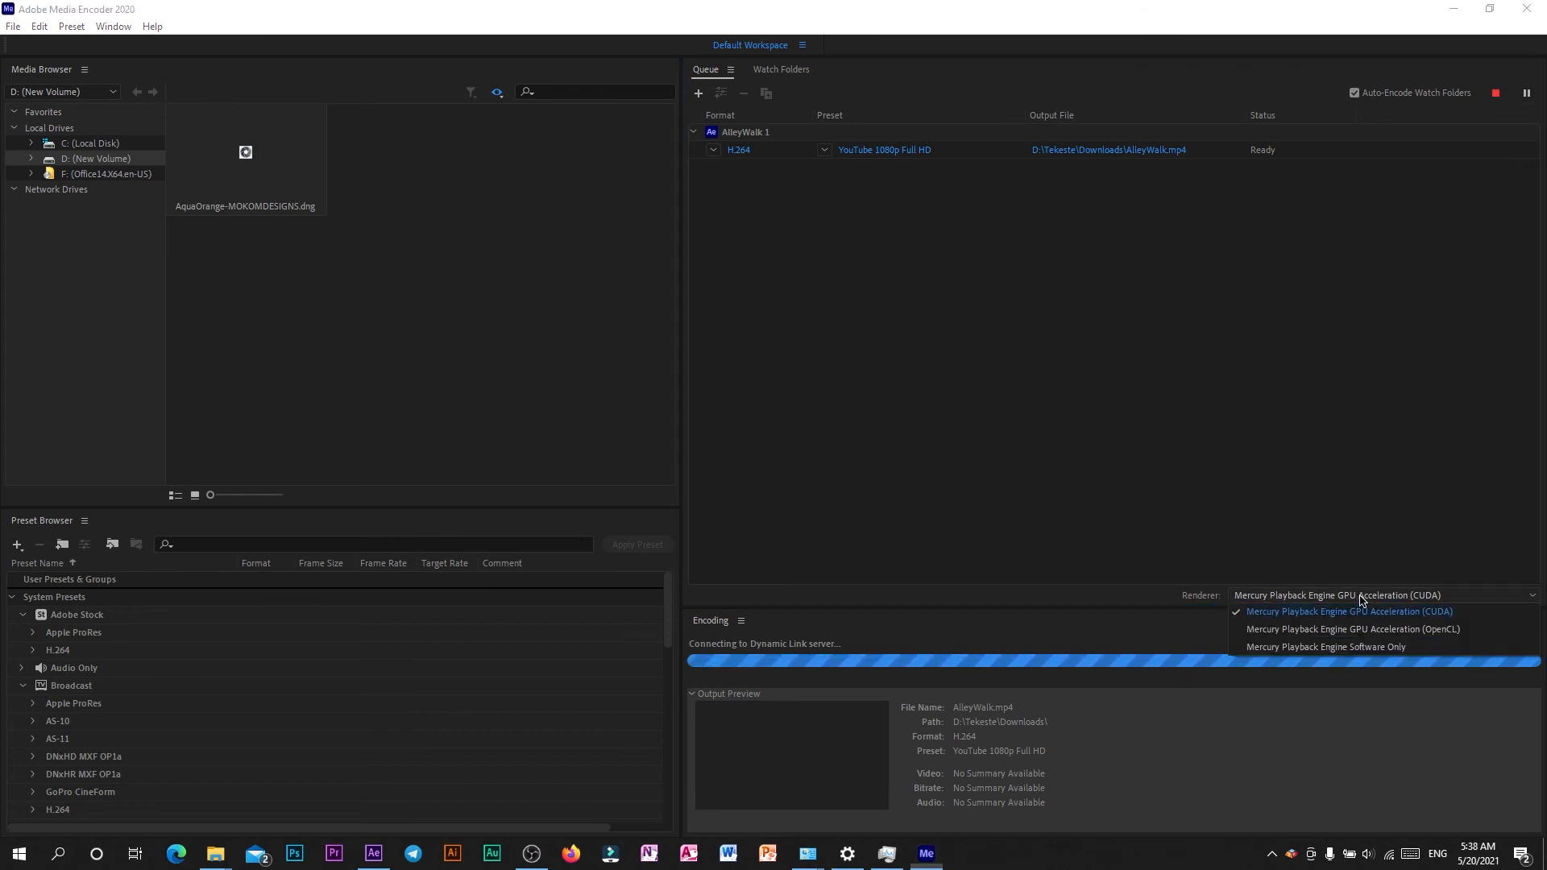
click(1424, 599)
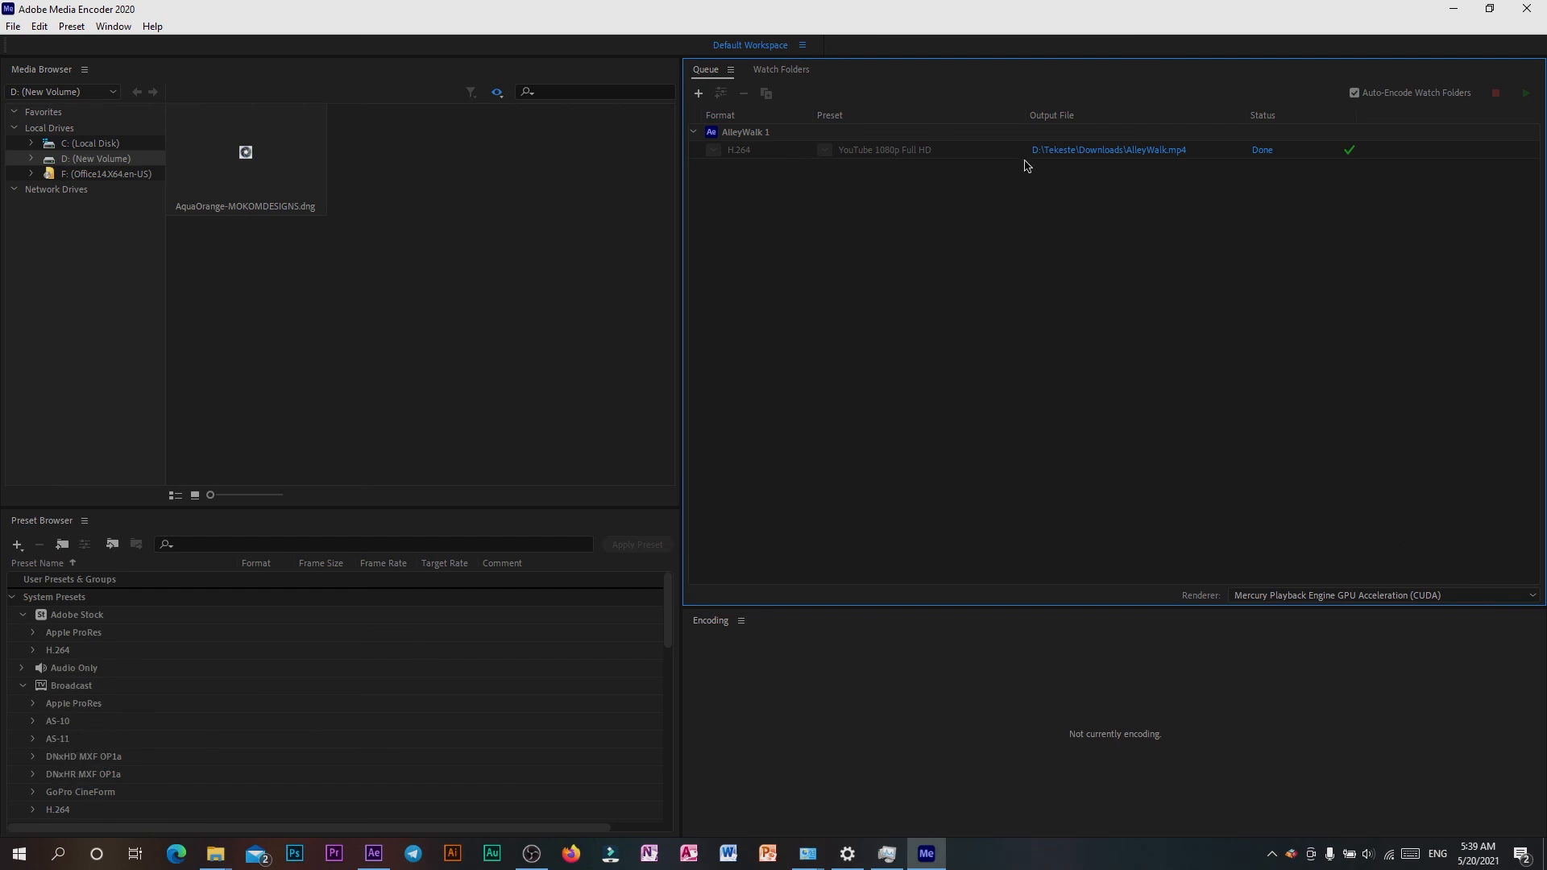
- Switch to File Explorer and open the exported AlleyWalk video from the Downloads folder
mouse_move(215, 853)
click(117, 771)
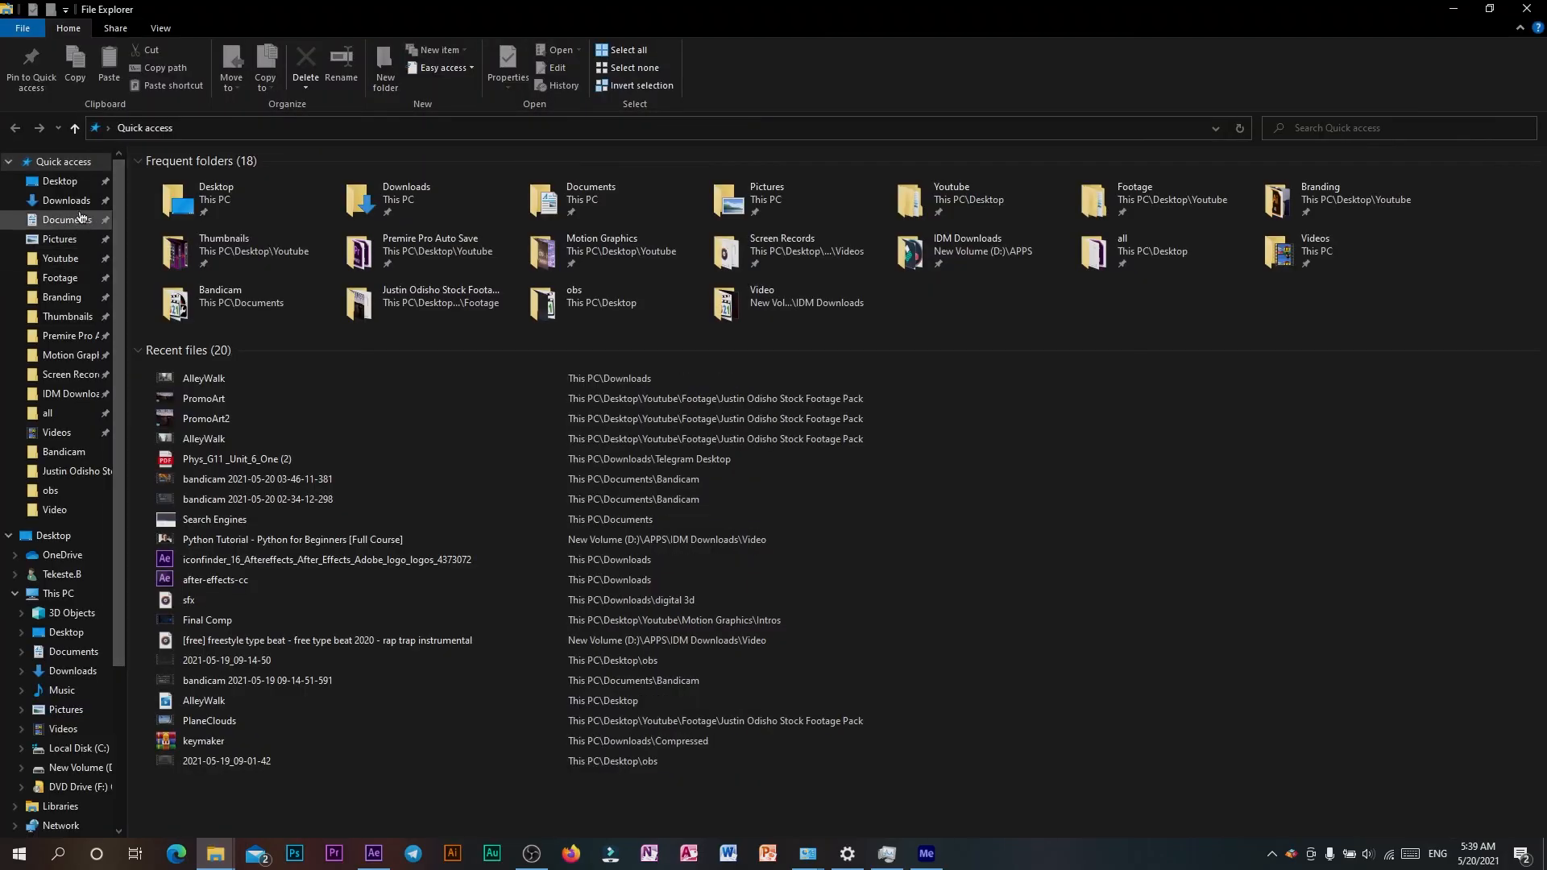
click(71, 202)
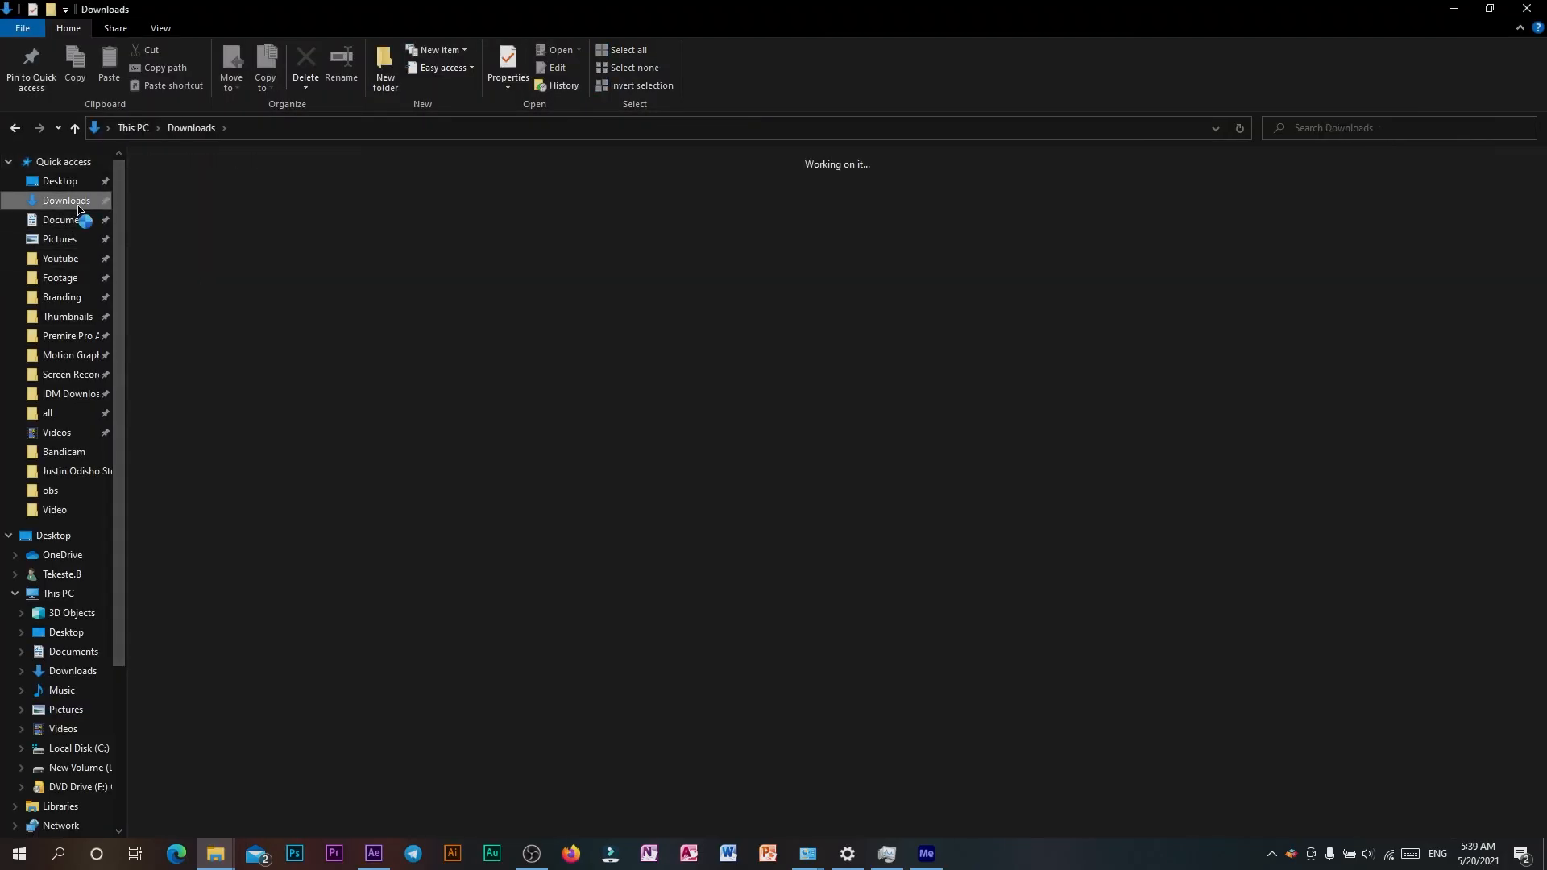
click(173, 251)
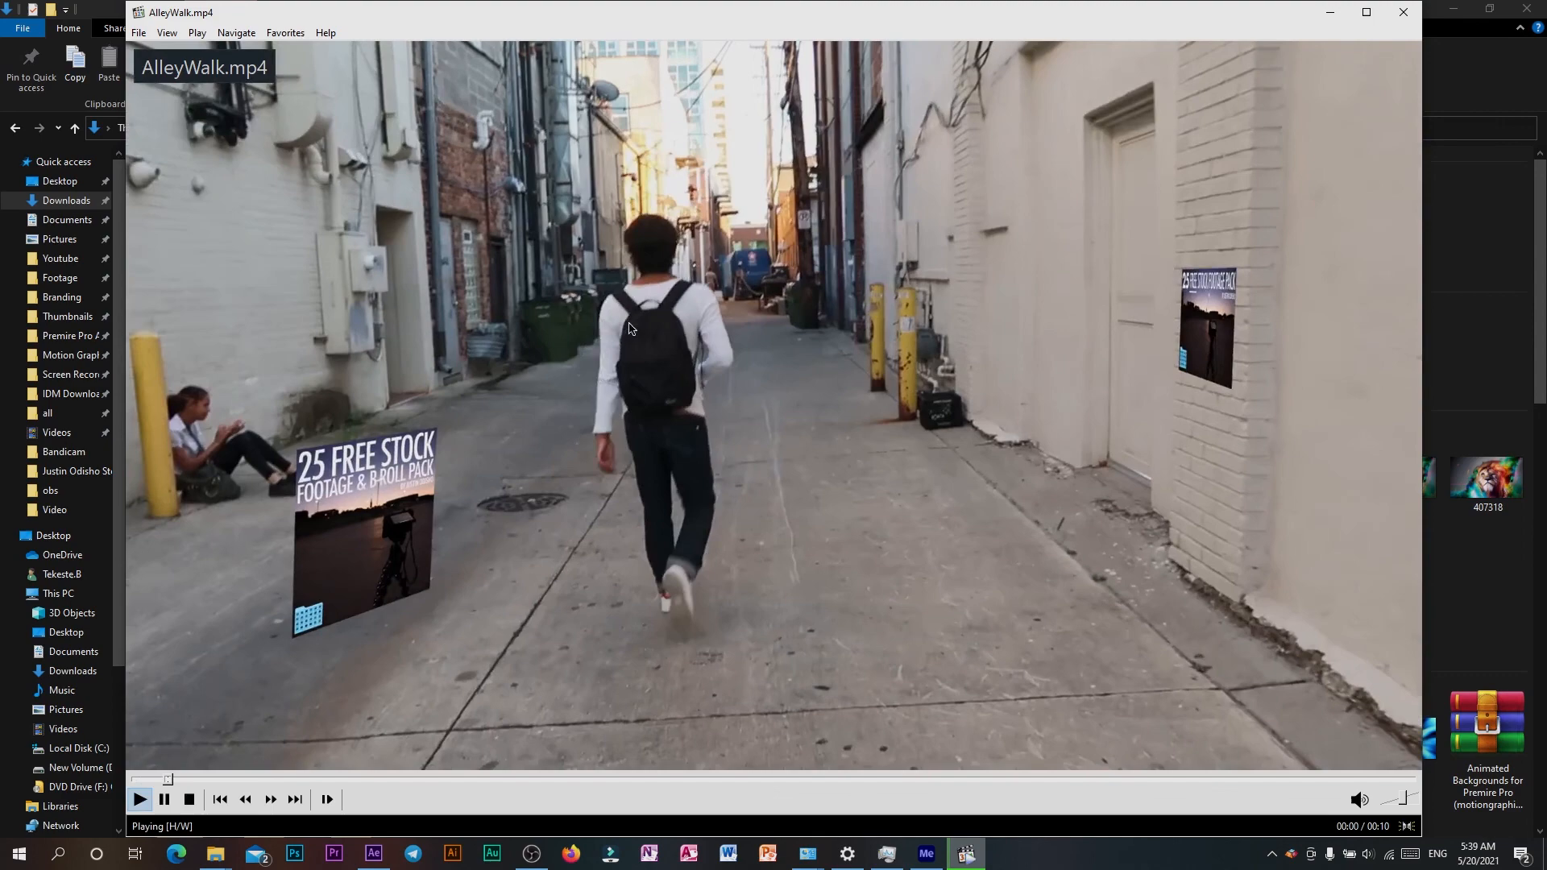
- Play the exported AlleyWalk video full screen and replay it from the beginning to check the placed promo images
double_click(629, 328)
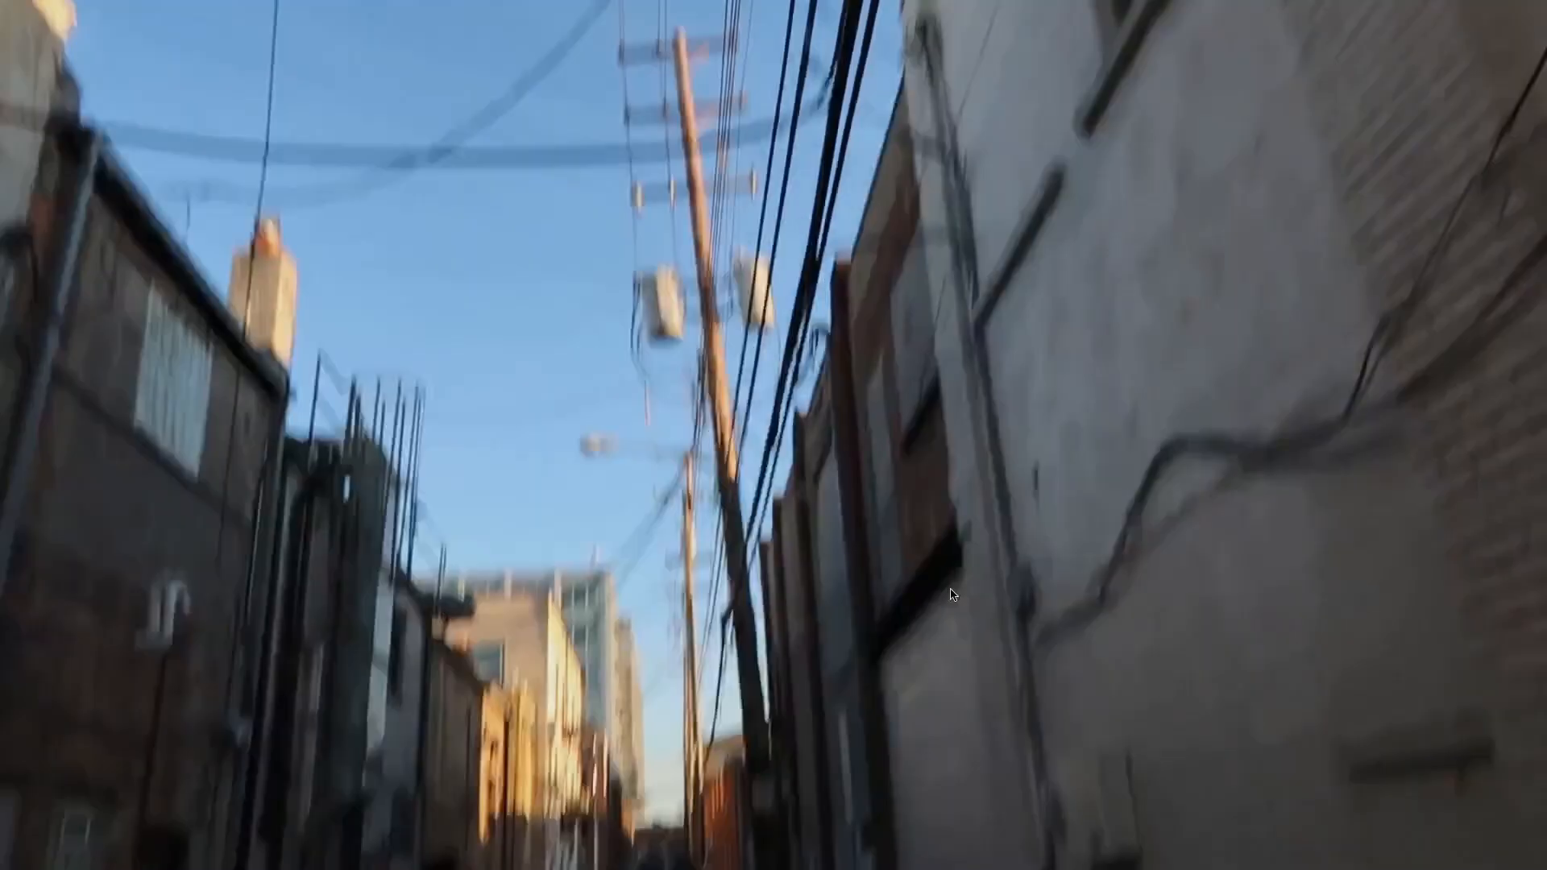
mouse_move(586, 869)
click(7, 813)
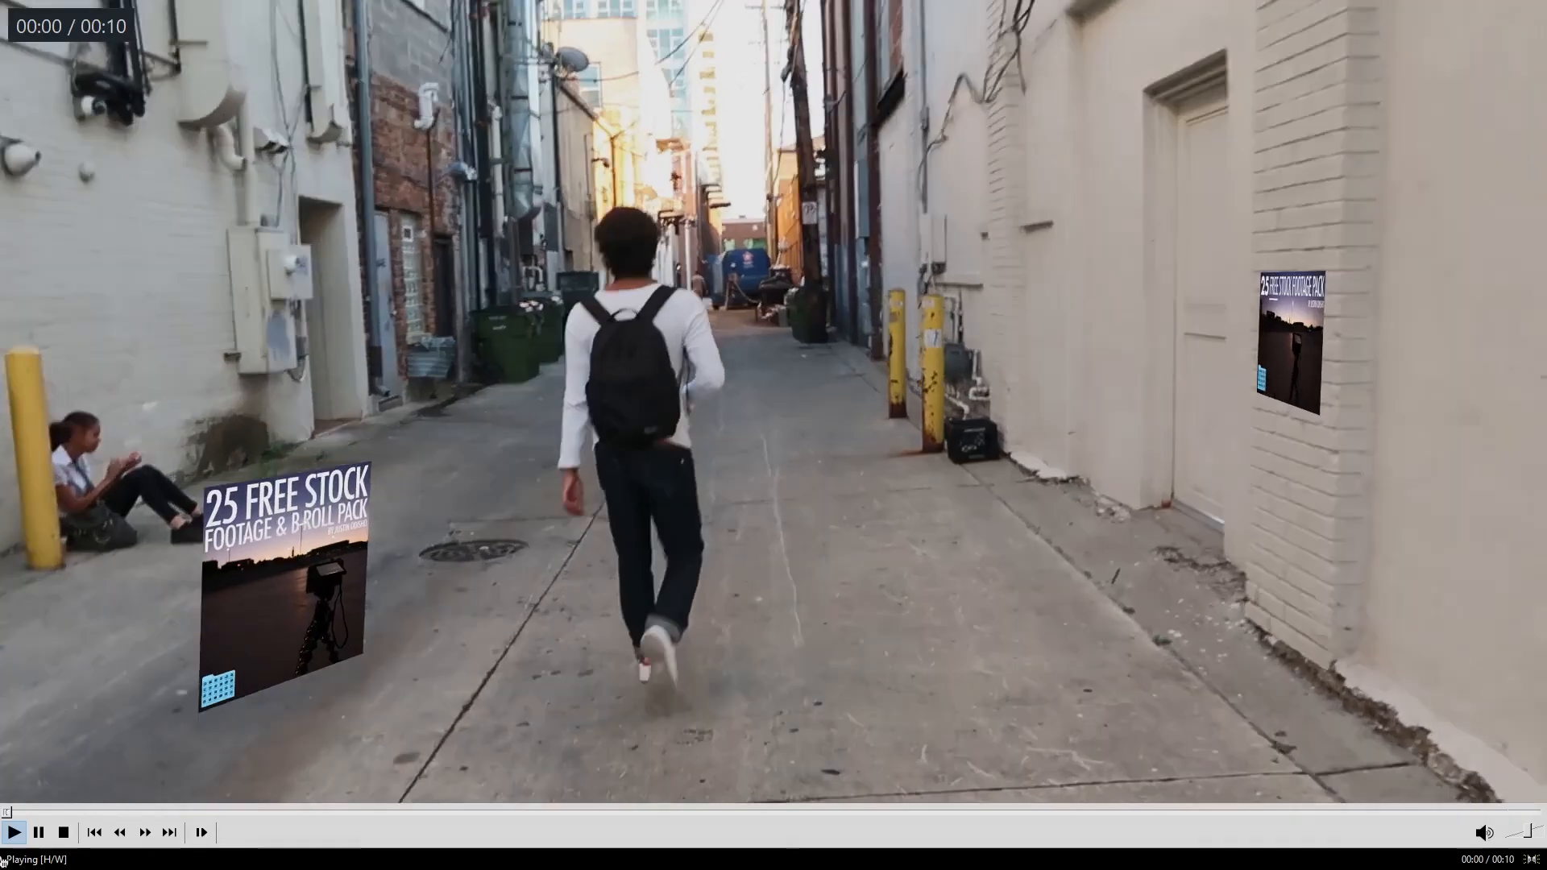
click(110, 660)
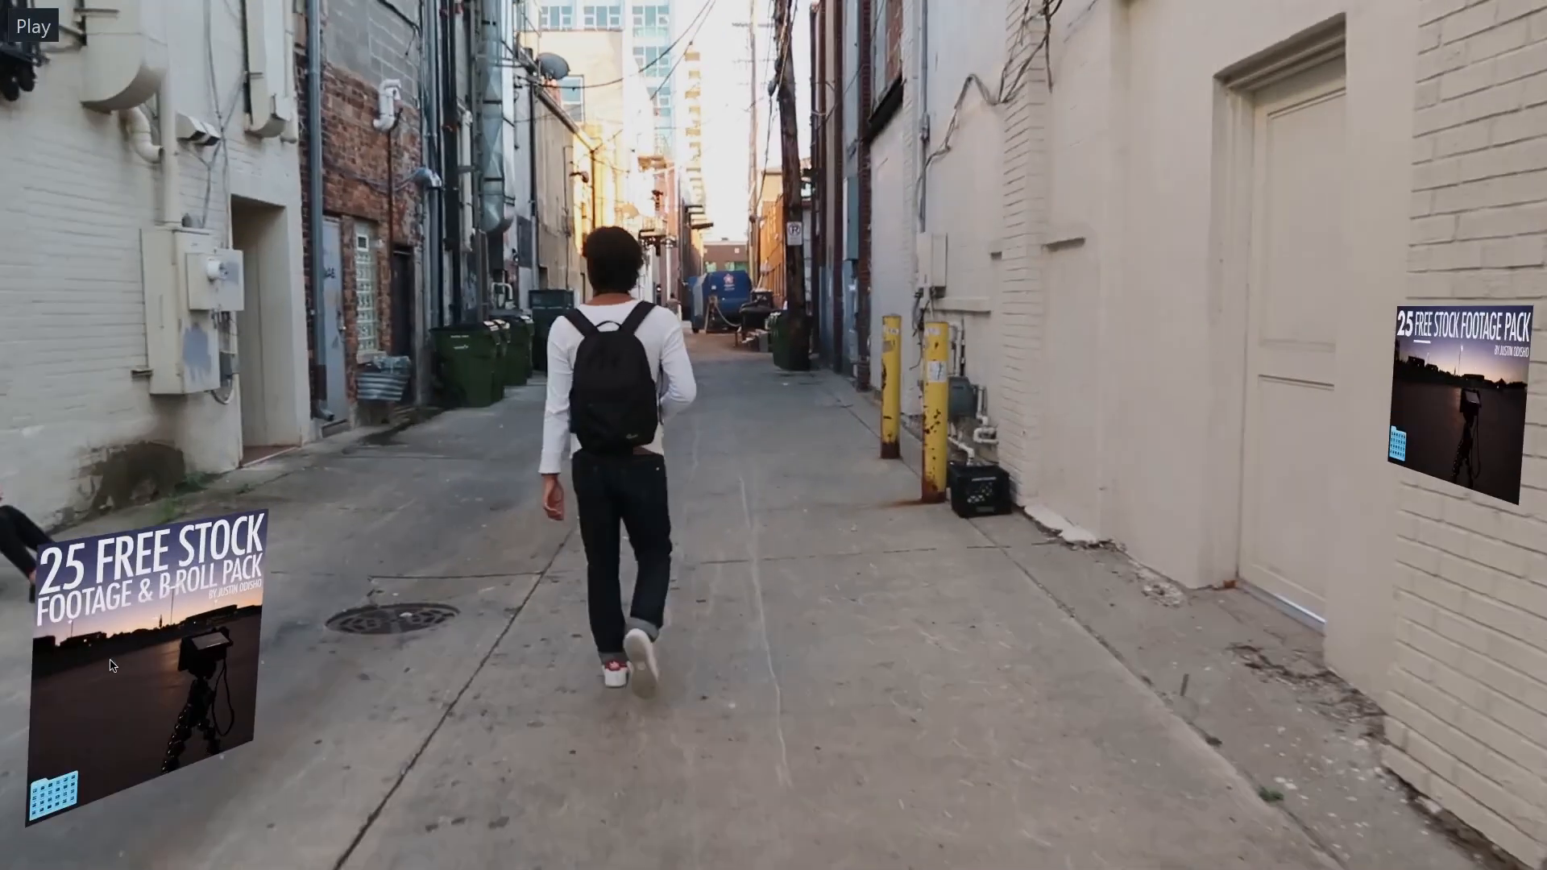